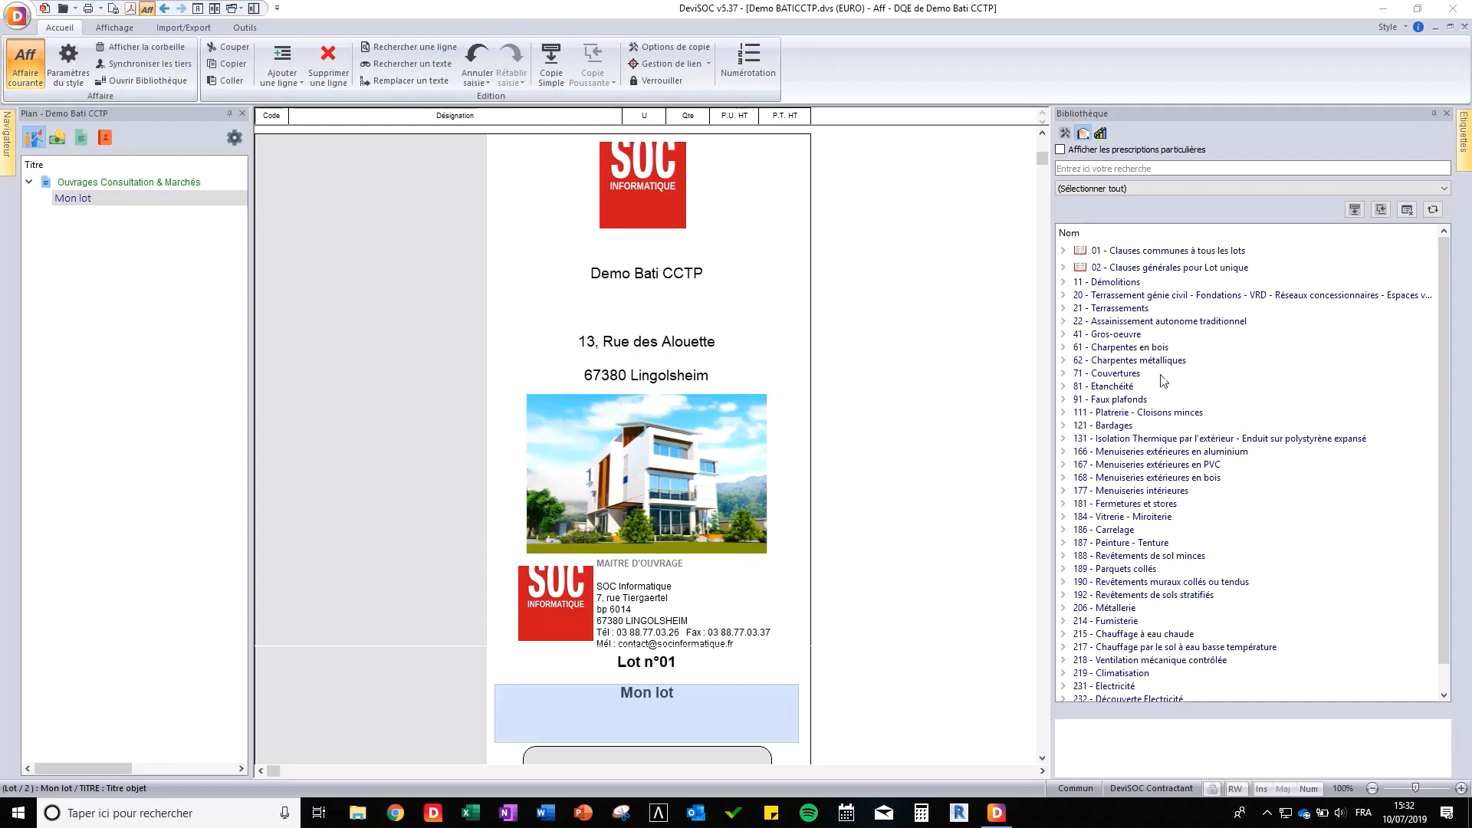
- Expand the library's 71 - Couvertures lot and its sections for flexible underlays, roof supports and interlocking clay tiles
click(1063, 373)
click(1079, 412)
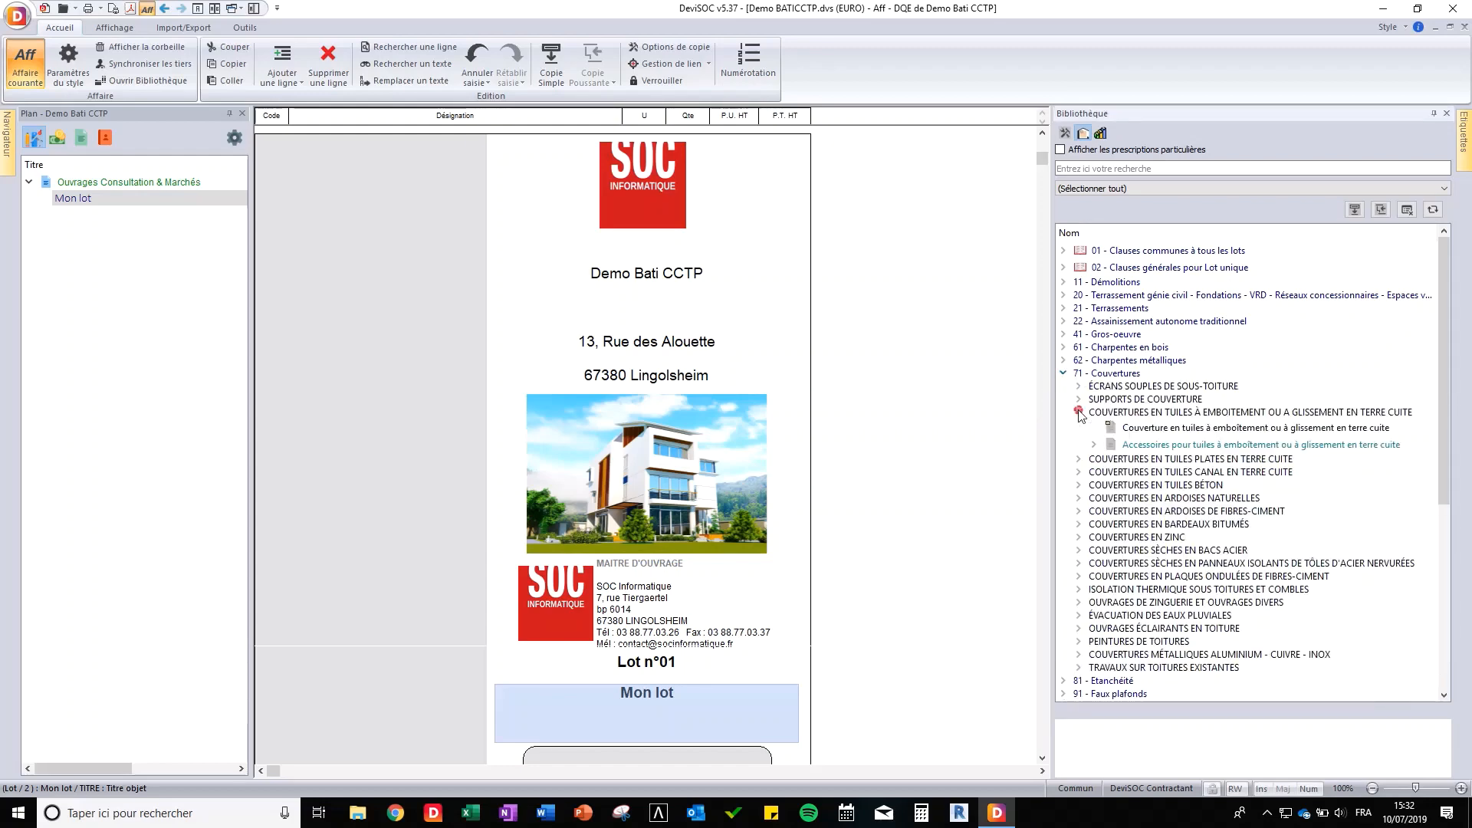
click(1079, 399)
click(1079, 386)
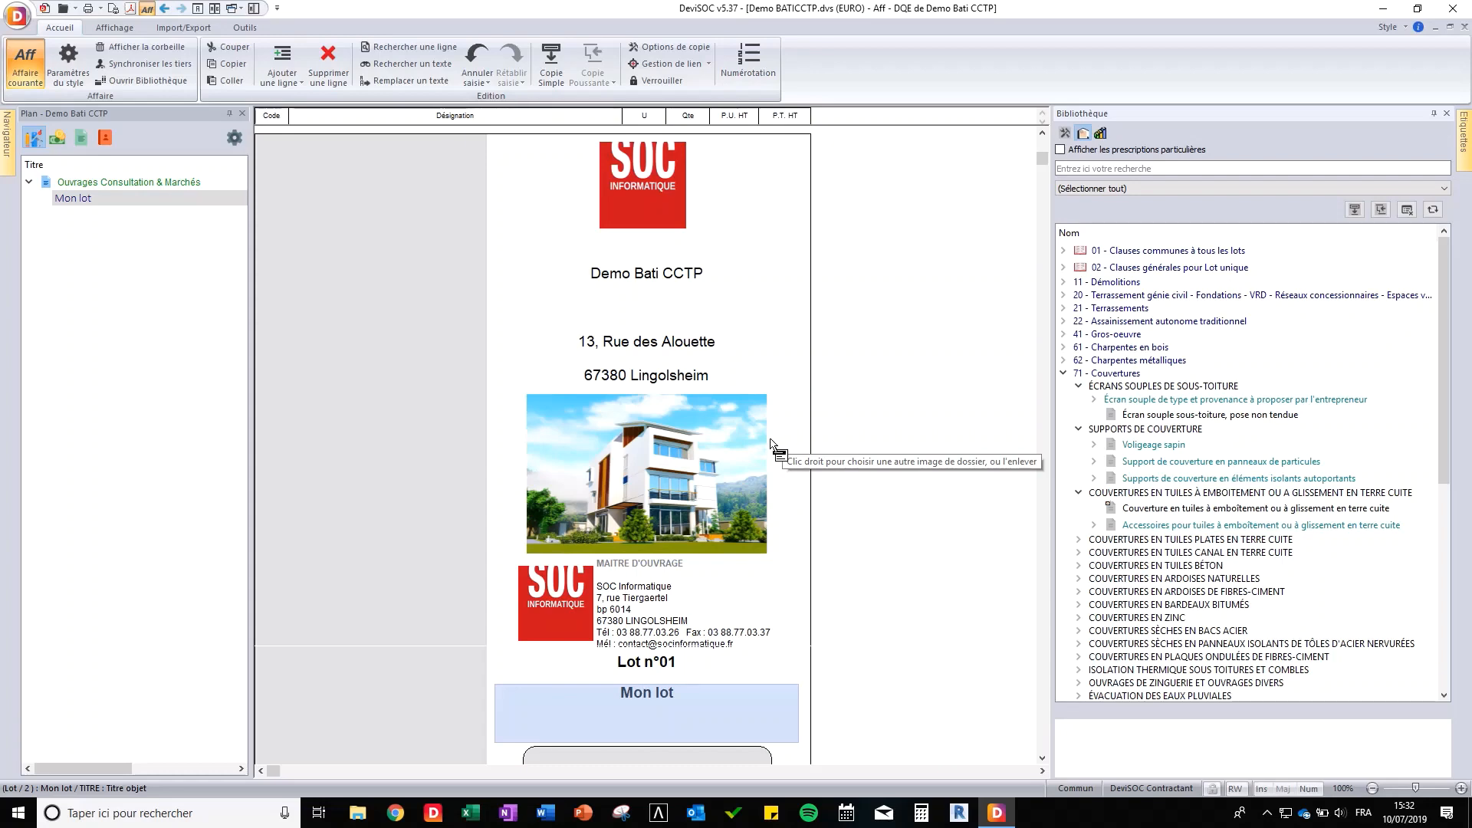
- Insert a new chapter (level 3) under Mon lot and title it "mon chapitre"
scroll(773, 444, down, 2)
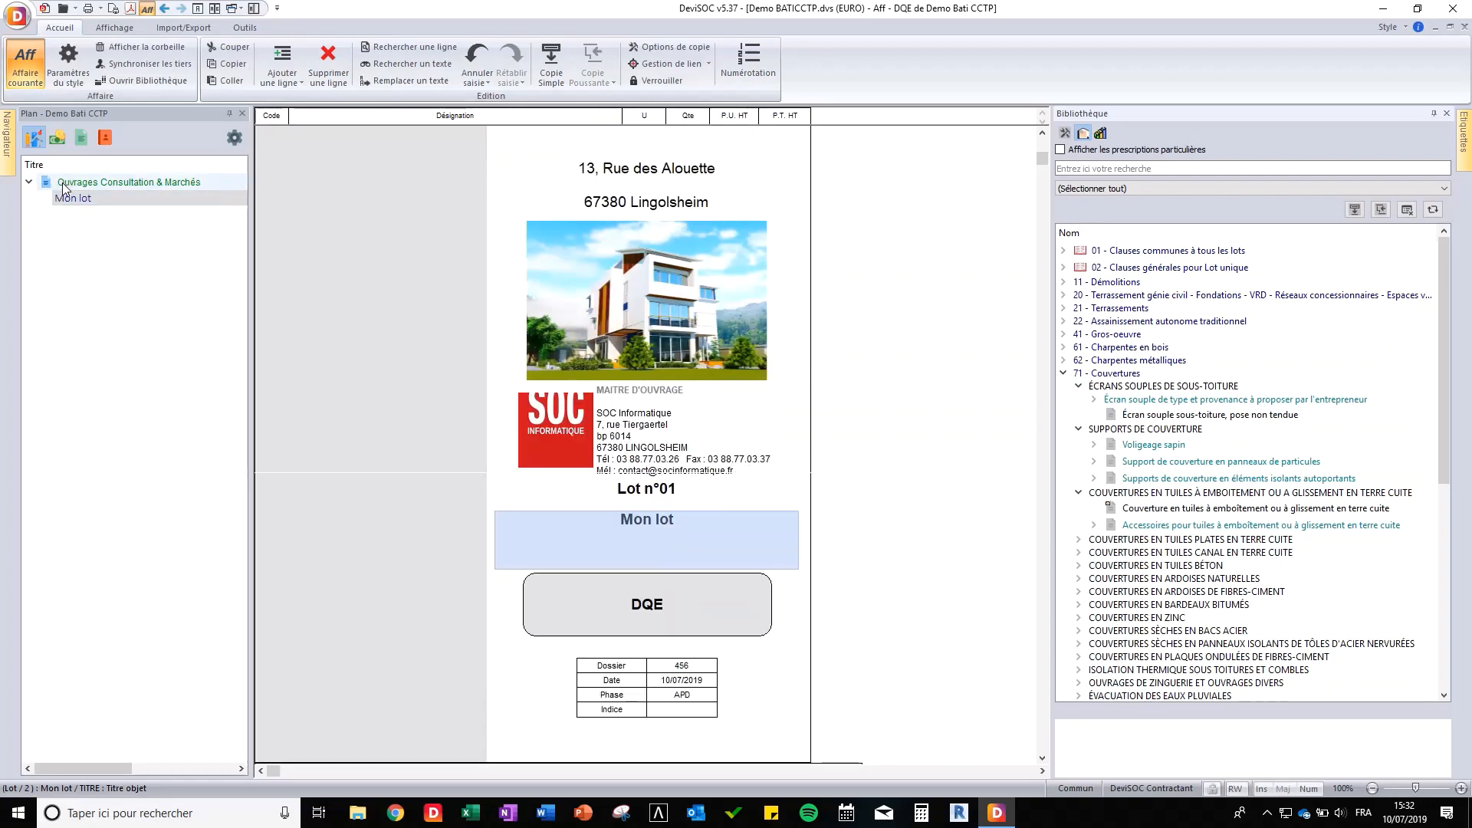
drag(69, 200, 605, 529)
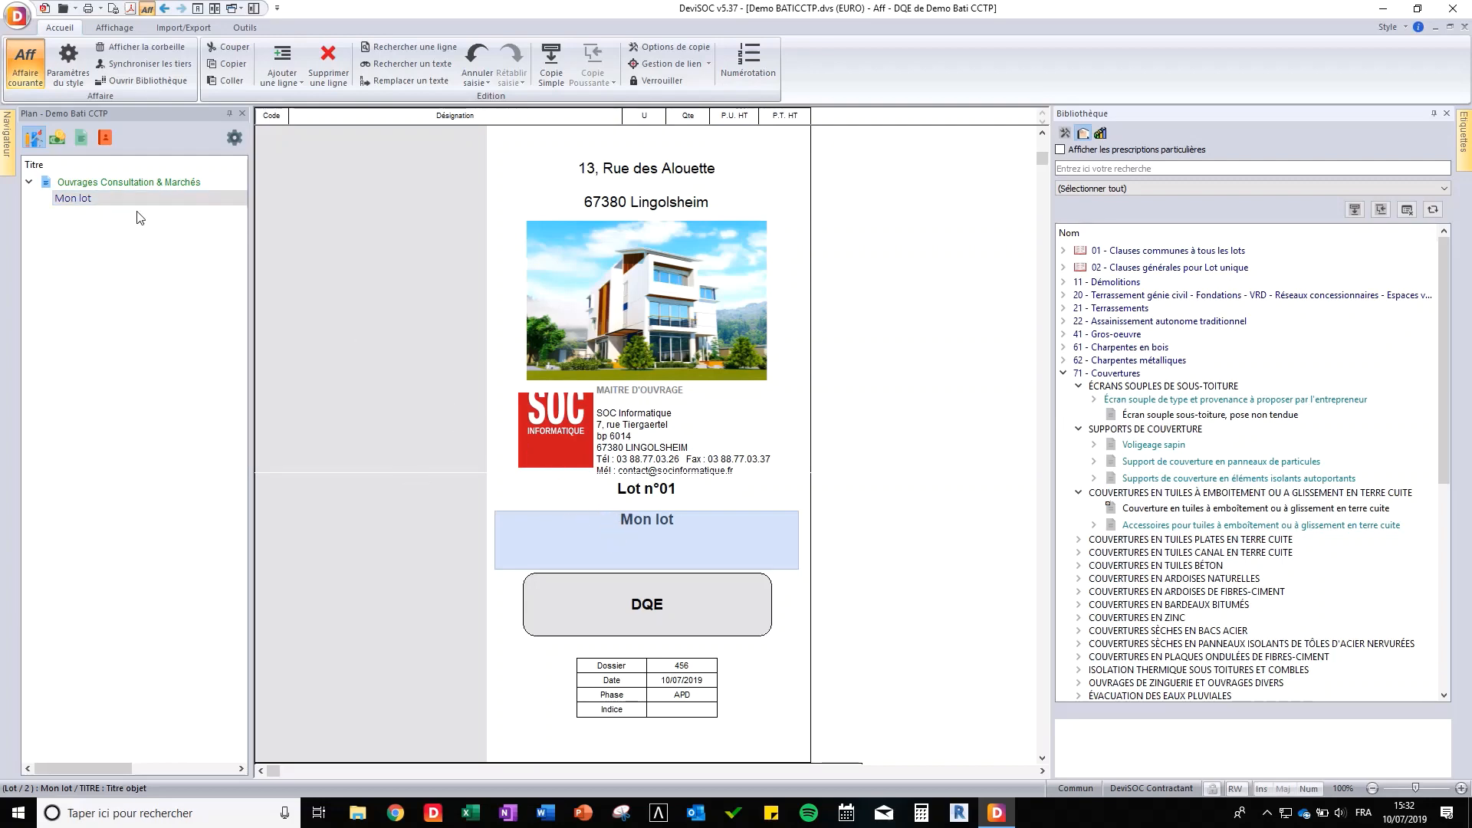
click(293, 78)
click(314, 99)
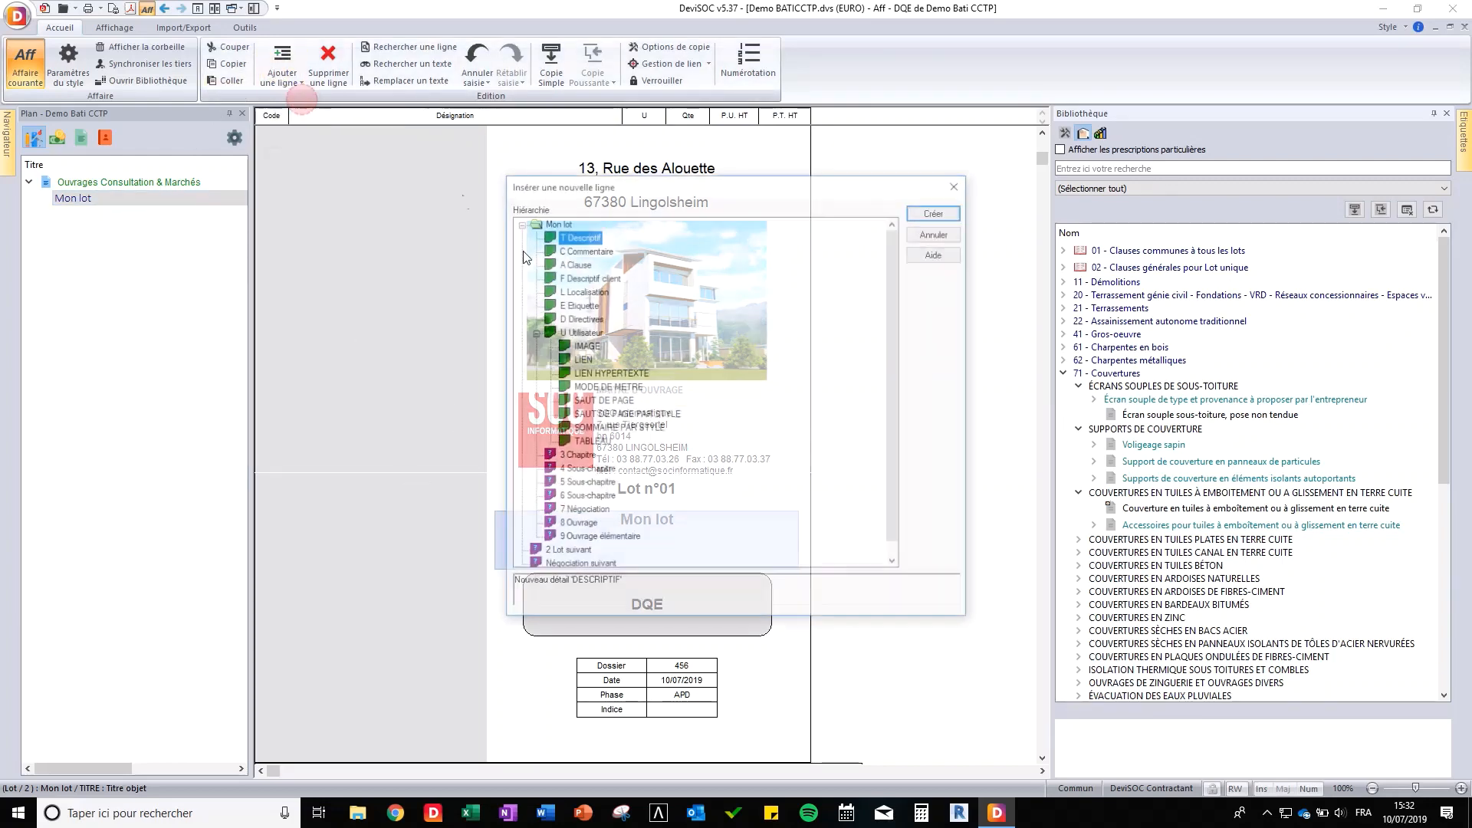
double_click(582, 458)
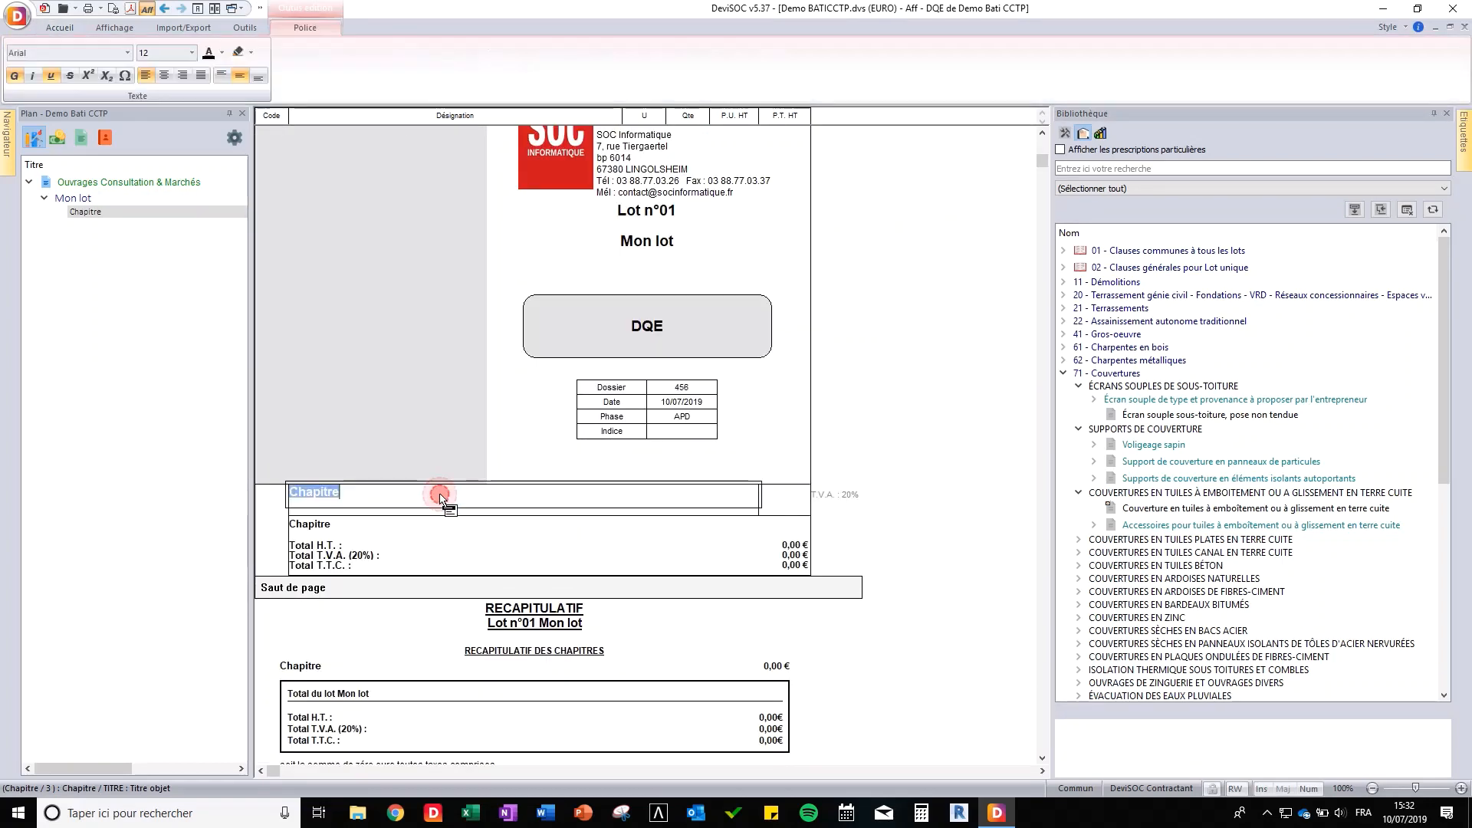
text(mon chapitre)
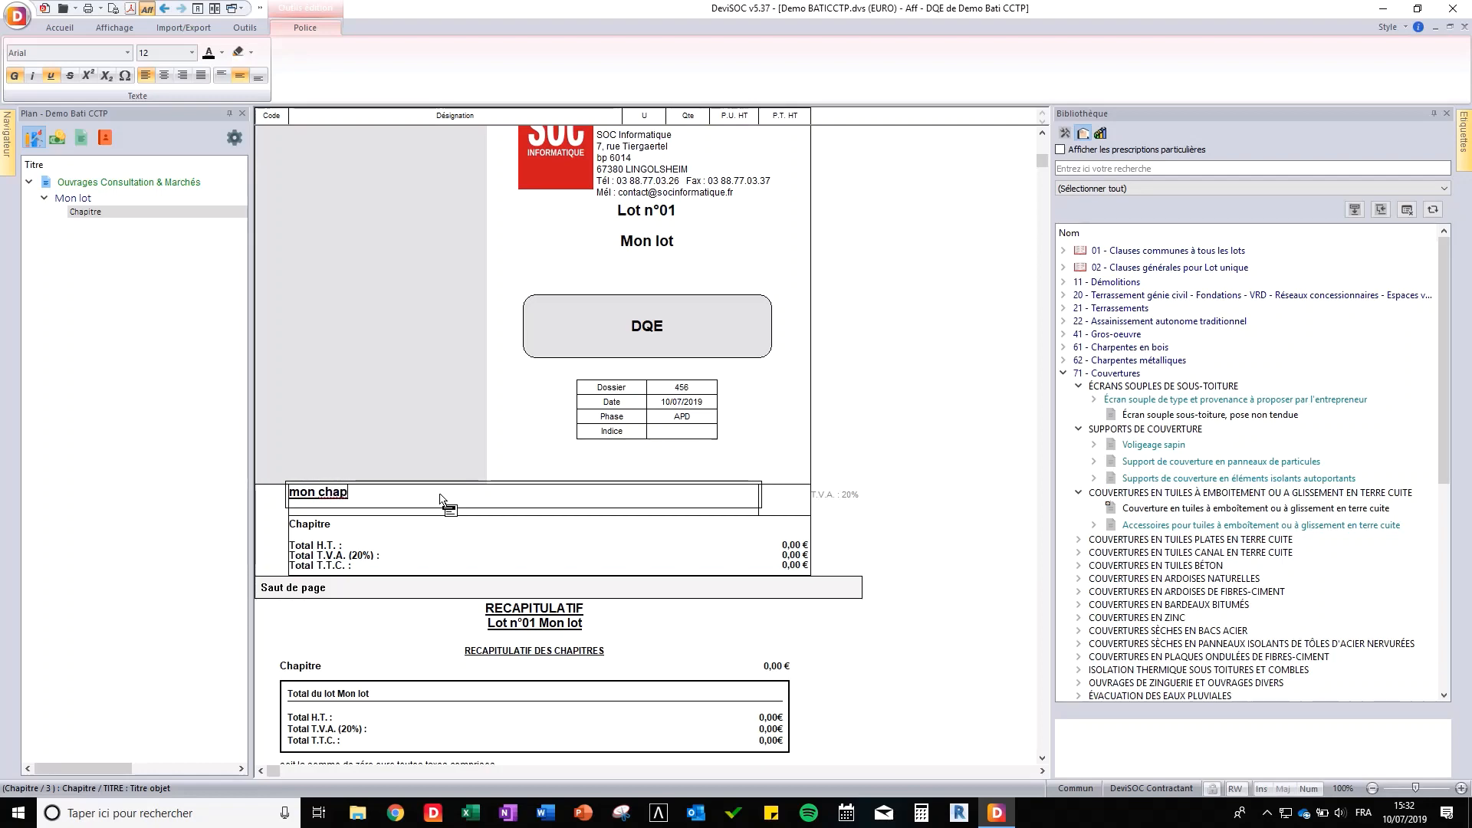
click(427, 526)
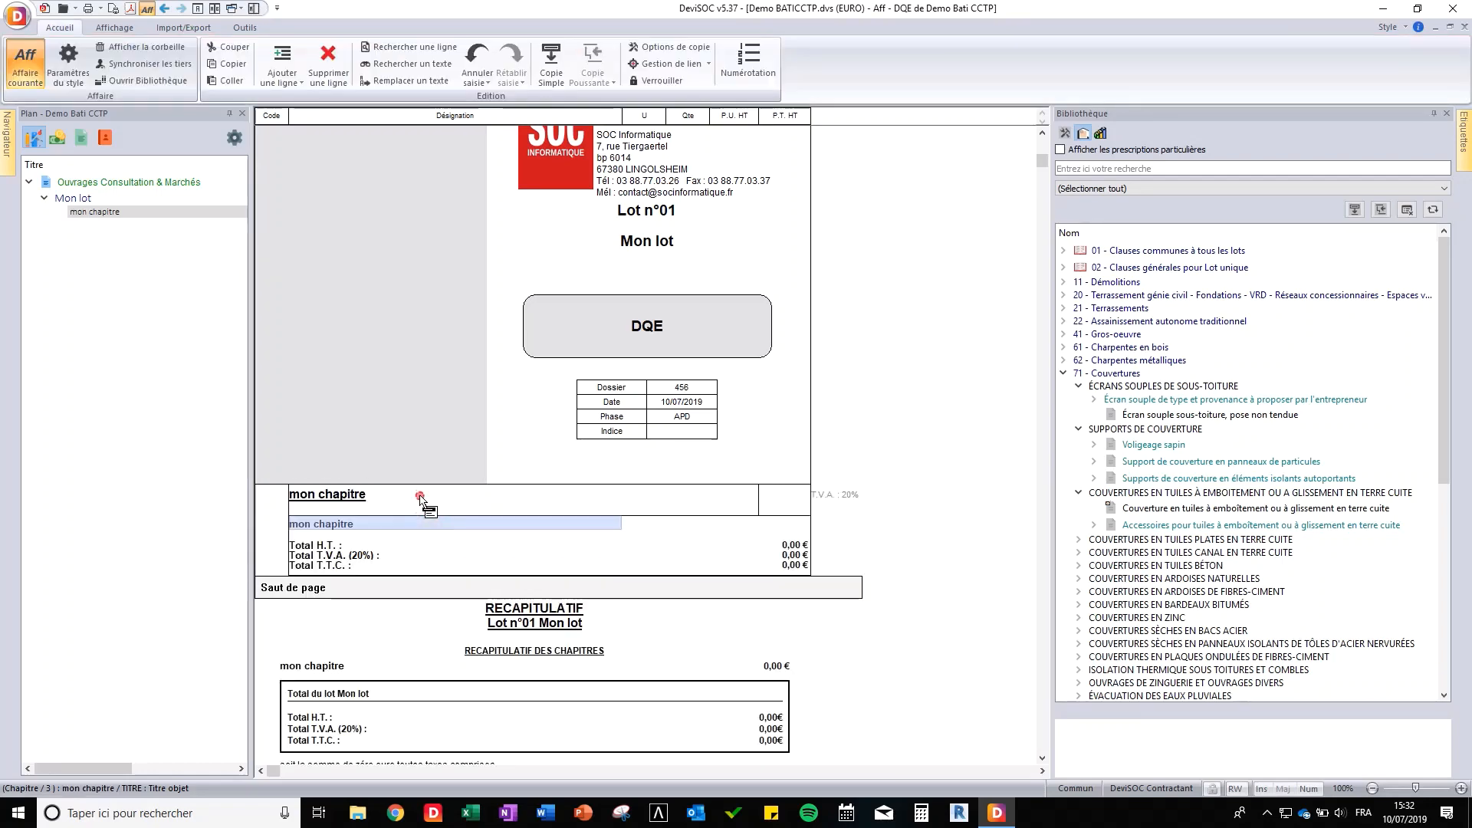
- Add an elementary work item (Ouvrage élémentaire) under mon chapitre, titled "mon ouvrage élémentaire celui avec le prix"
click(419, 499)
key(Insert)
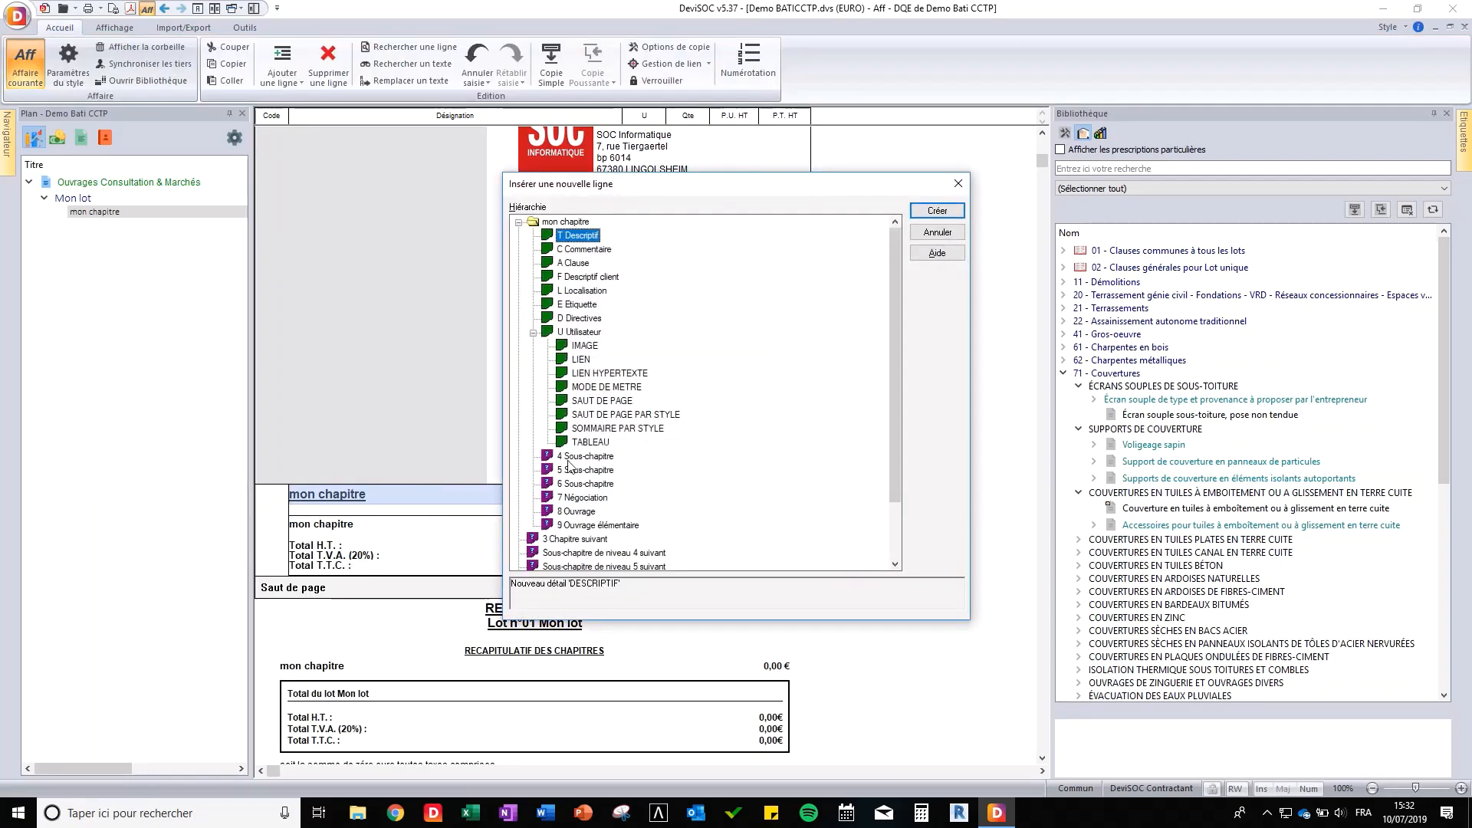
double_click(586, 525)
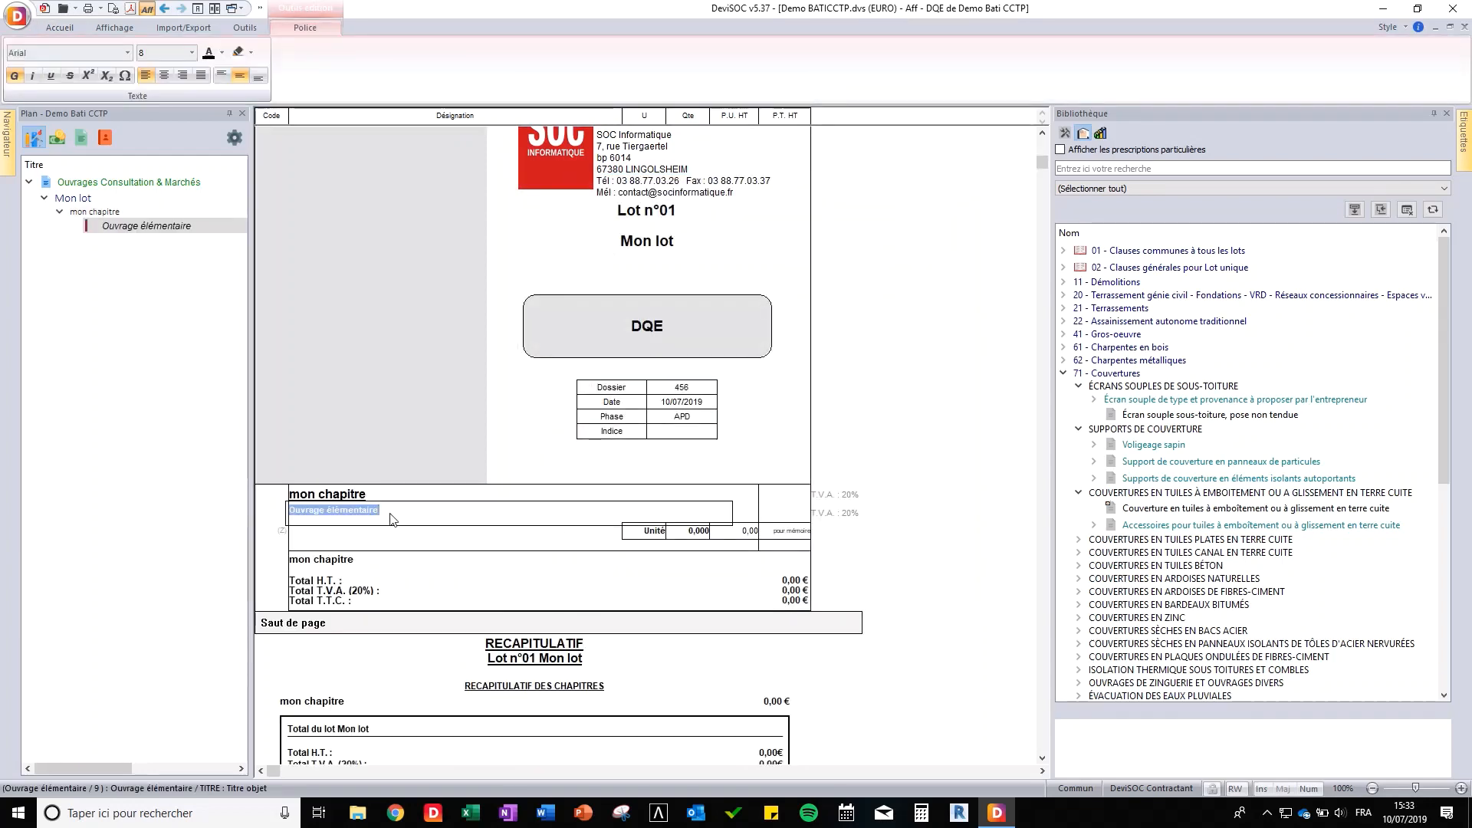
text(mon ouvrage élémen)
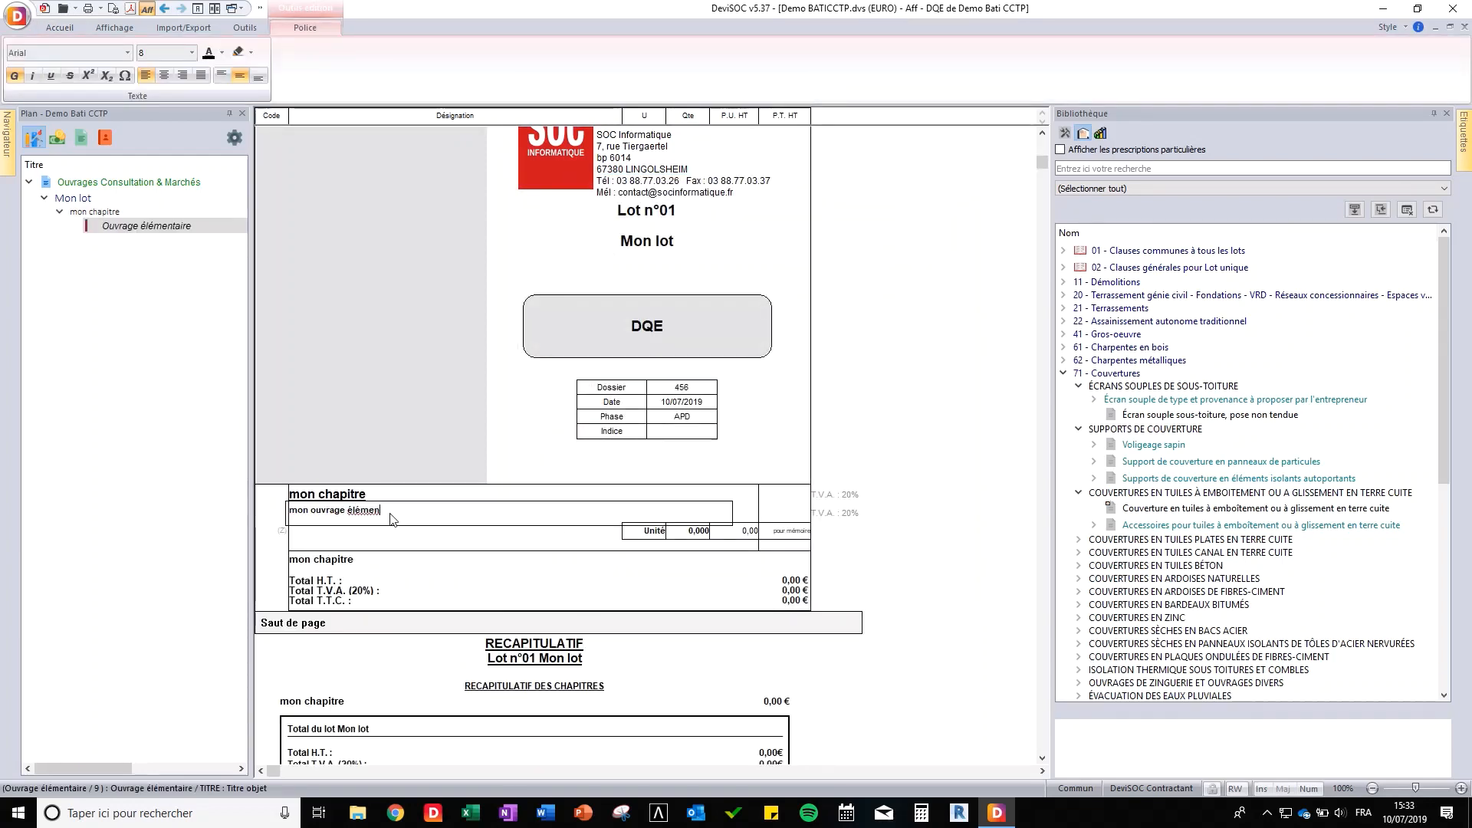
text(taire celui avec le prix)
- Set the work item's unit to M2, its quantity to 10 and its unit price to 150
click(656, 532)
right_click(656, 533)
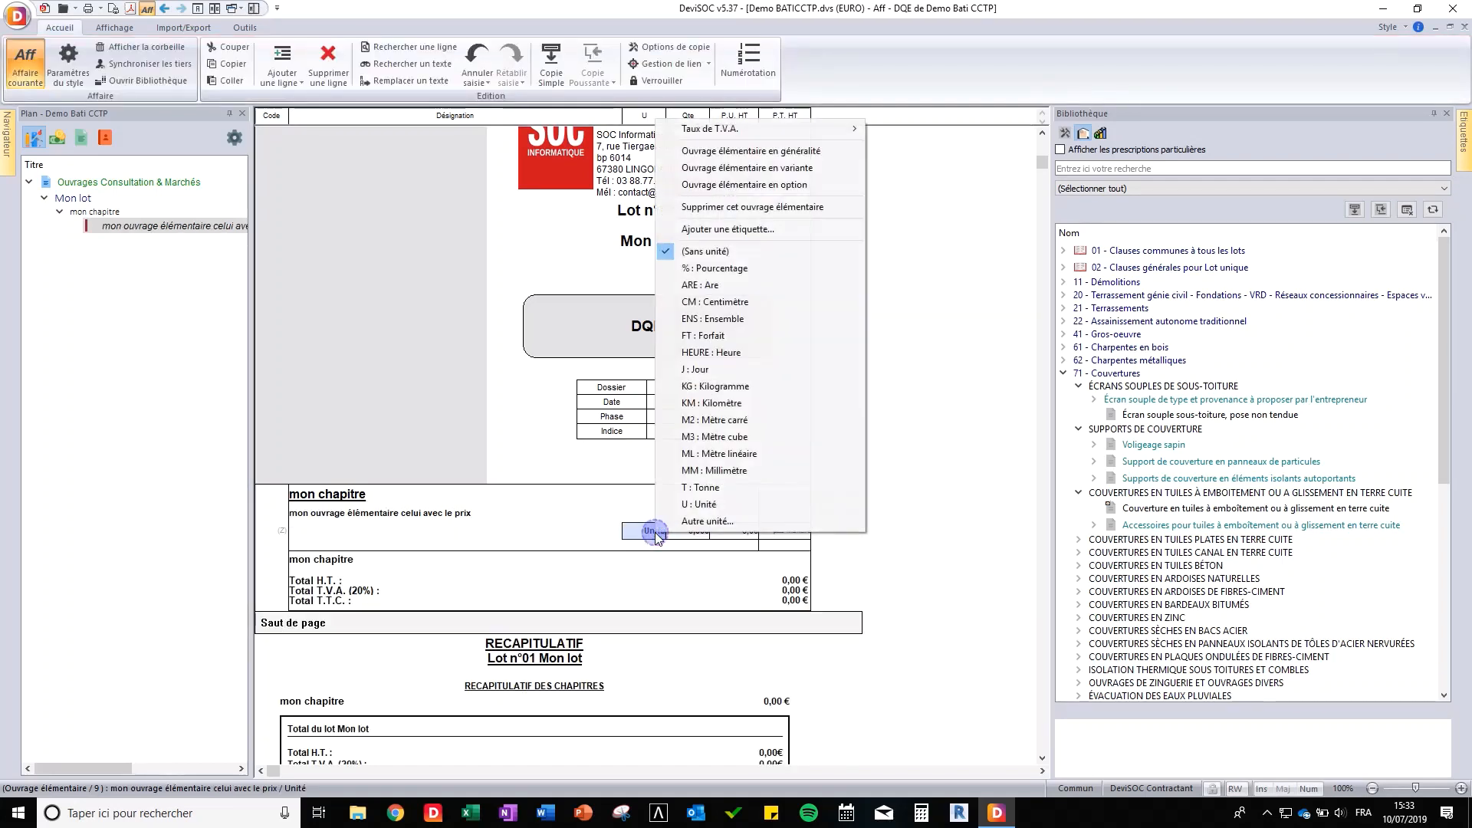
click(713, 421)
click(700, 532)
text(10)
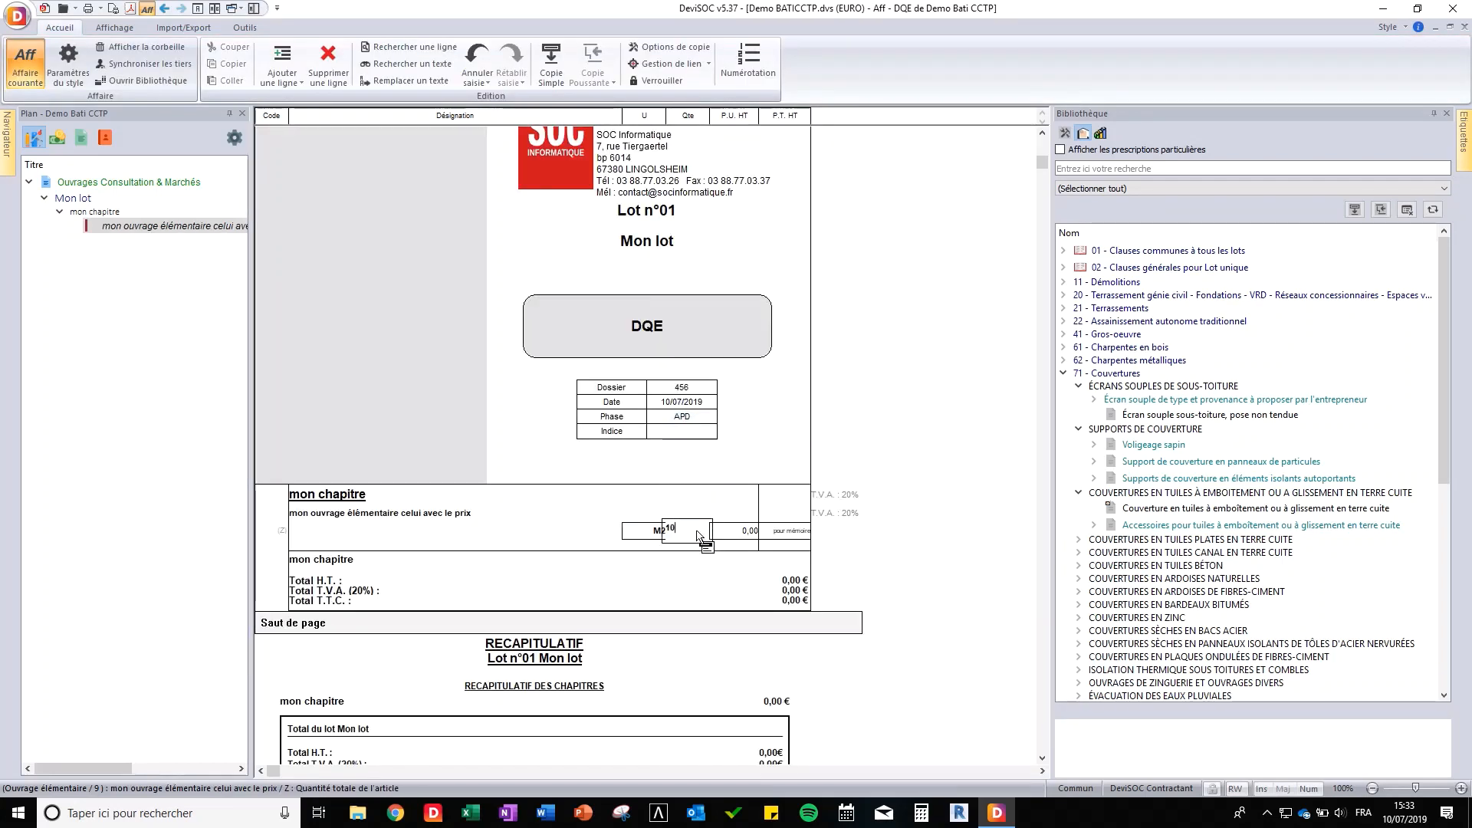
key(Tab)
text(150)
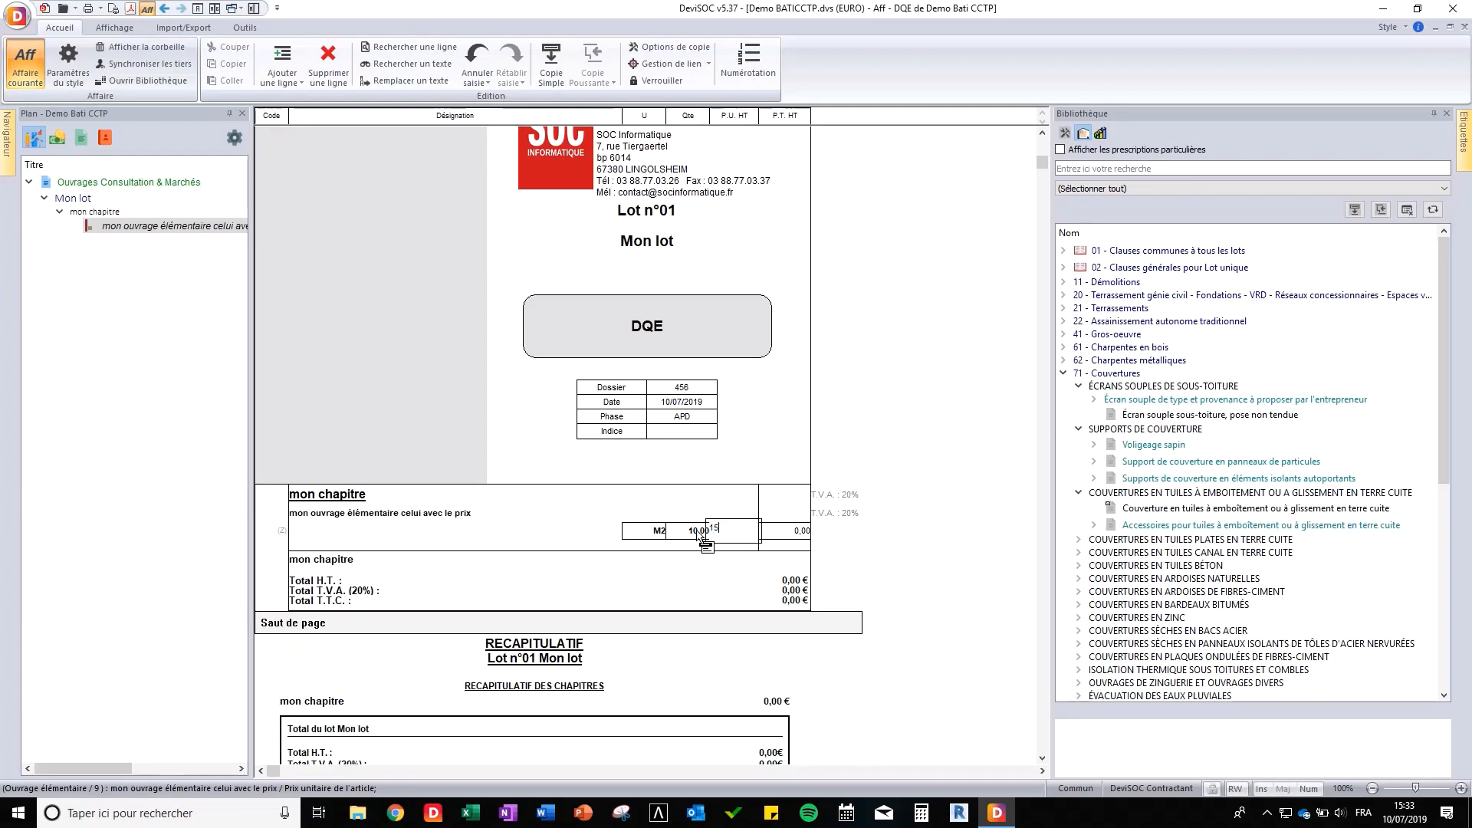
key(Tab)
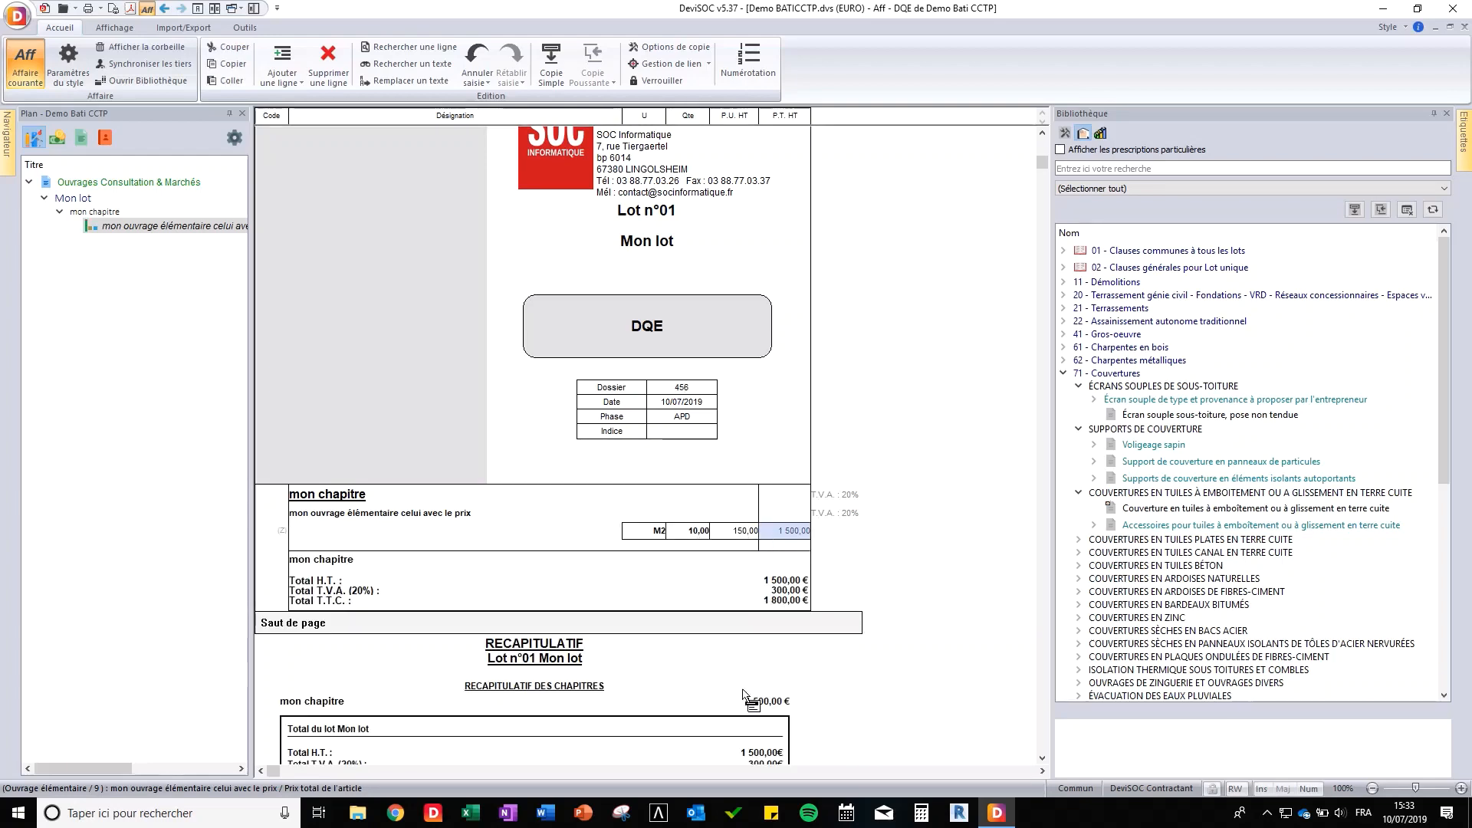
- Add a description line reading "mon descriptif parfait..." below the priced work item's title
click(445, 513)
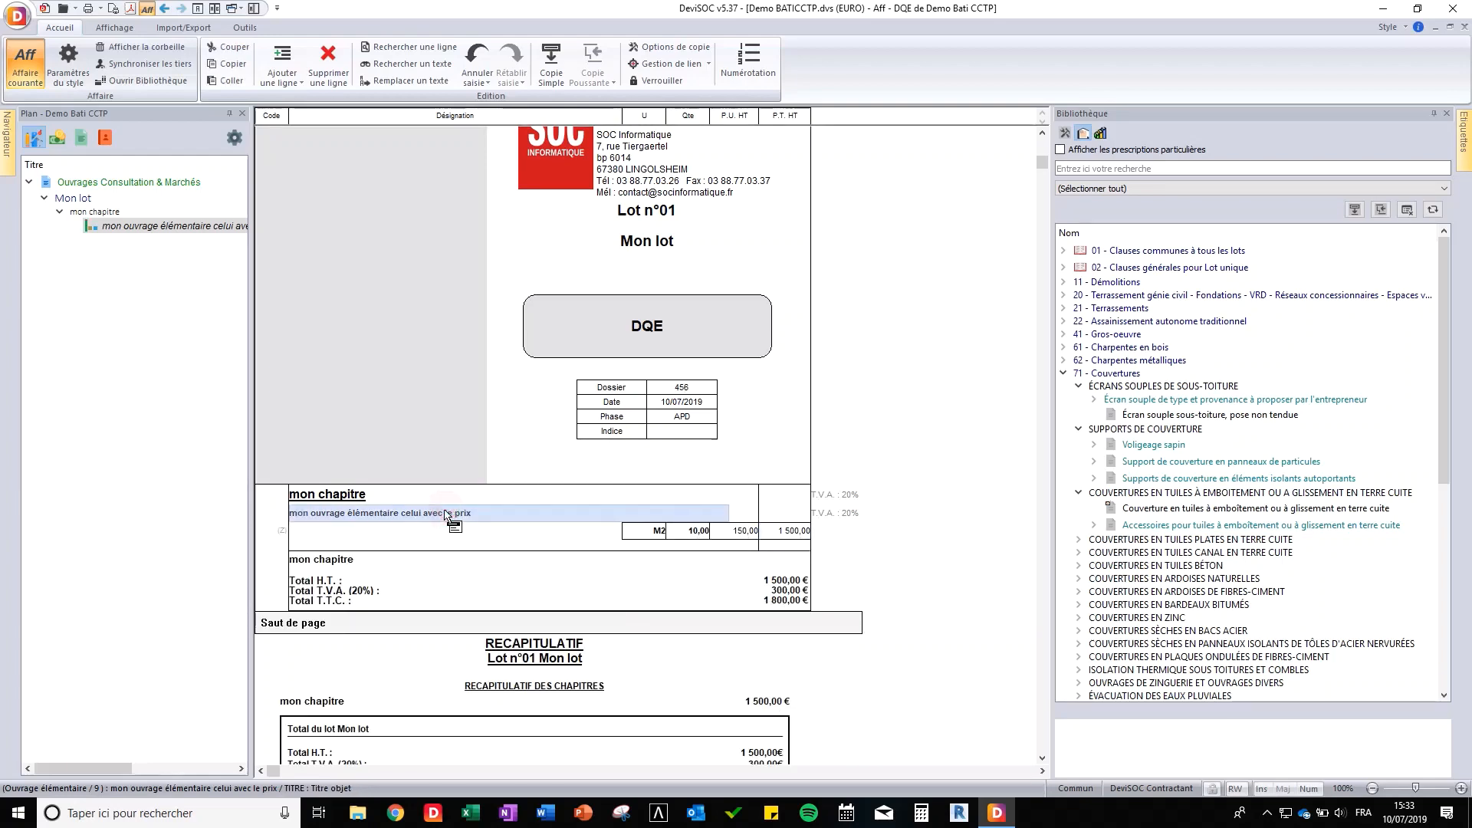
key(Return)
key(Return)
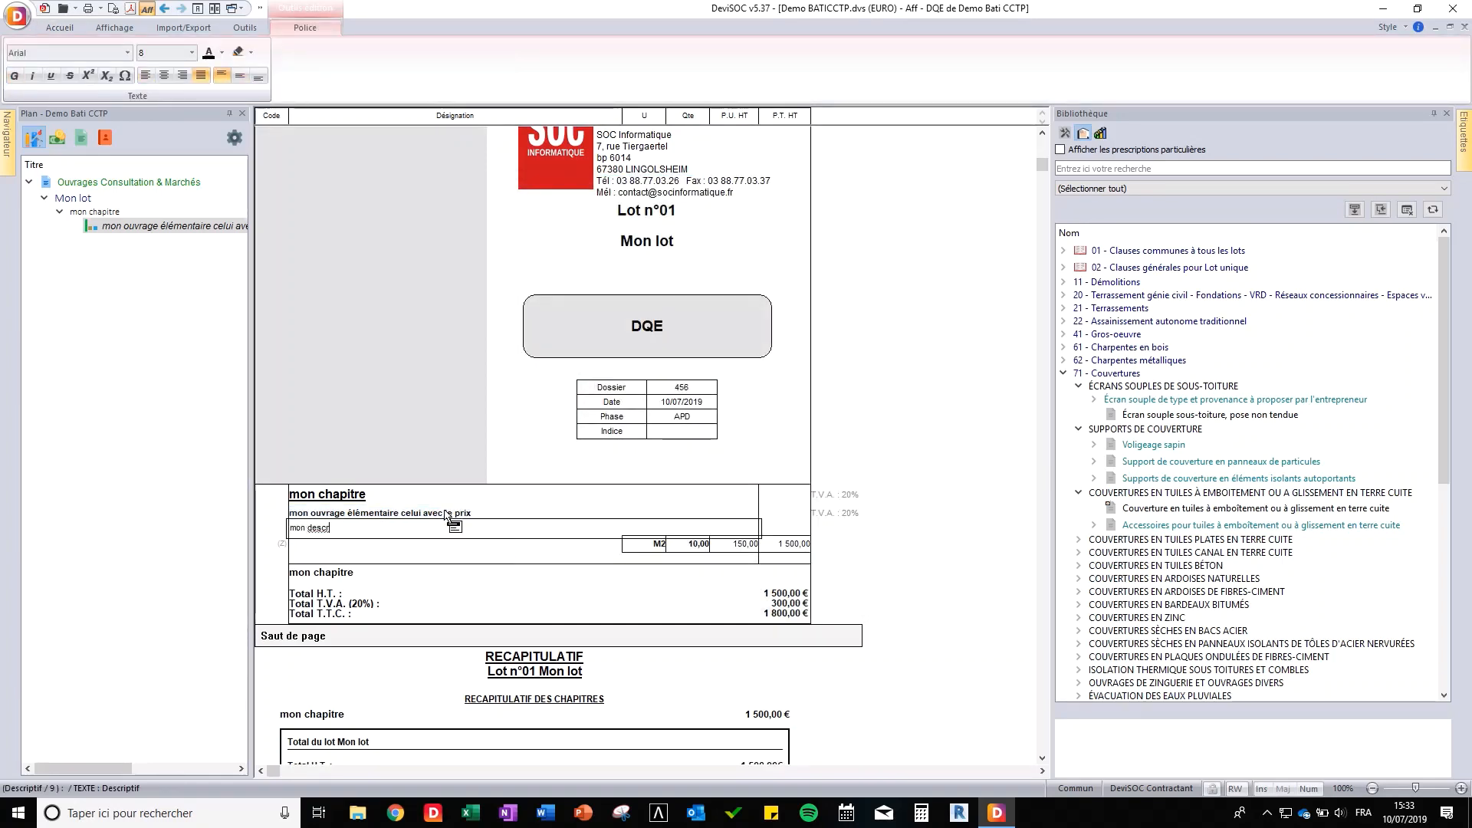
text(mon descriptif part...)
click(447, 517)
- Duplicate the description line directly below itself by copying and pasting it
click(362, 529)
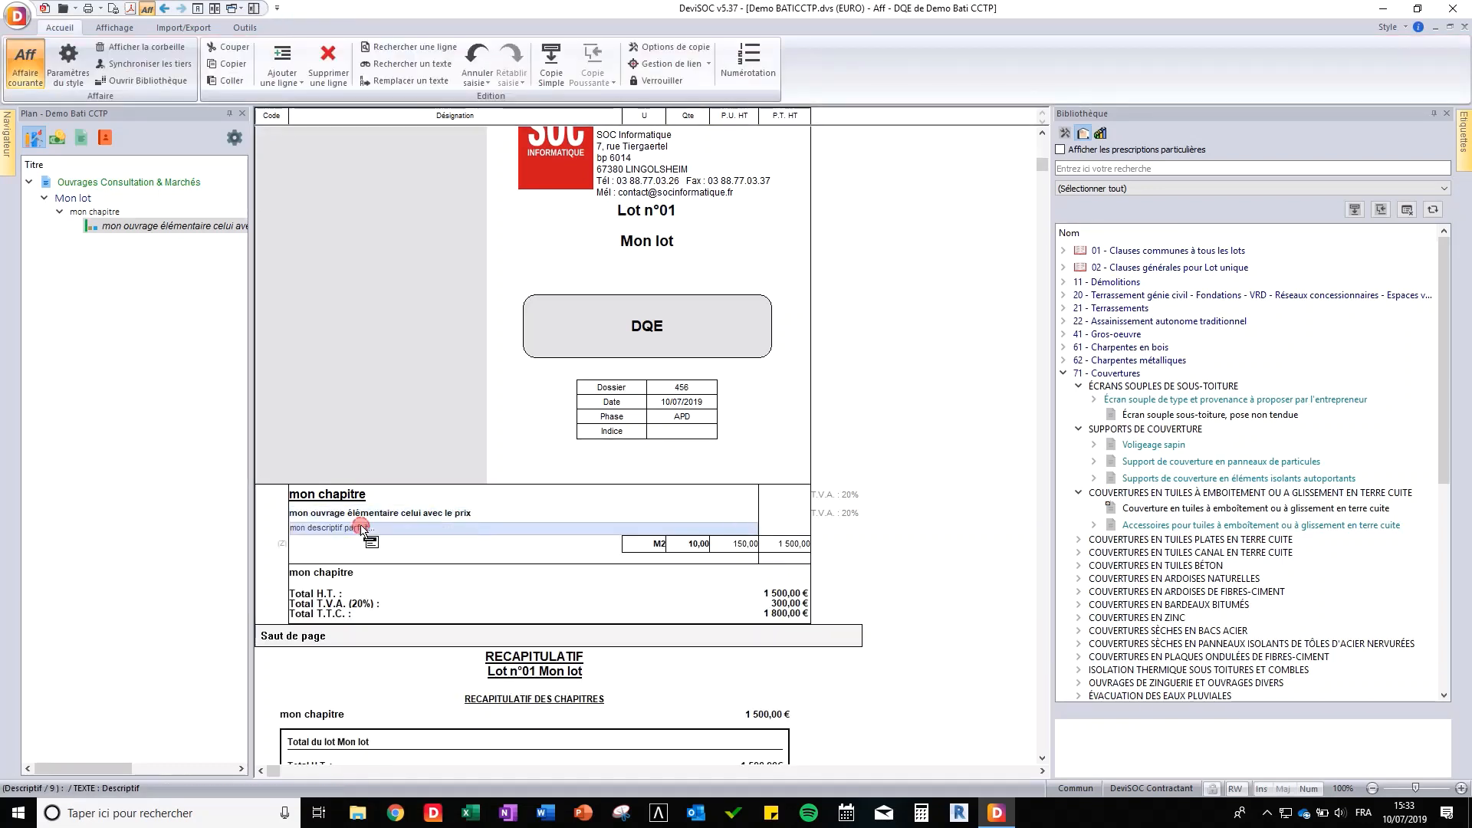
key(ctrl+c)
key(ctrl+v)
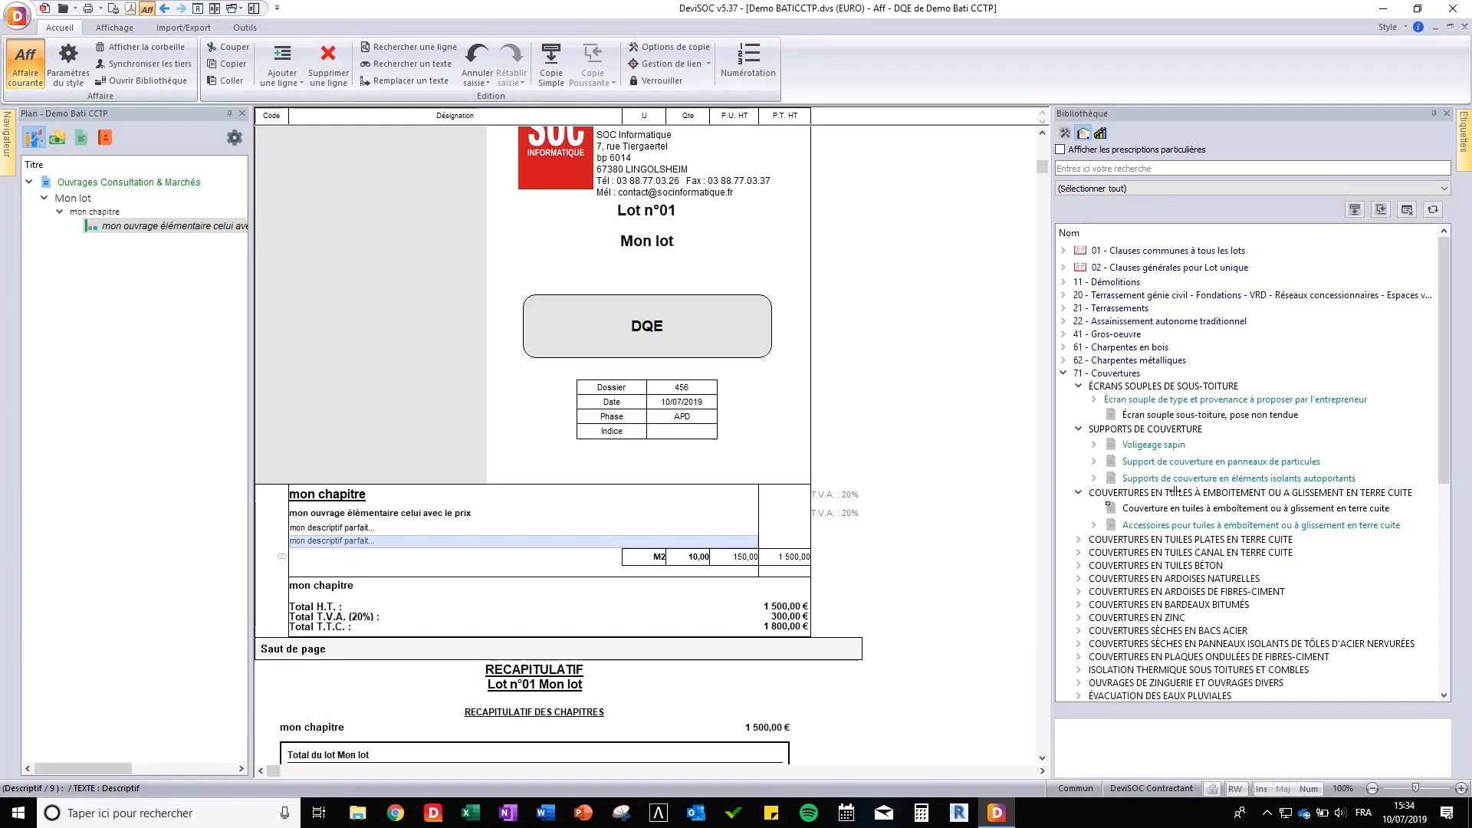
- Insert the library item "Écran souple sous-toiture, pose non tendue" into the document together with its Couvertures lot and chapter headings
click(1301, 188)
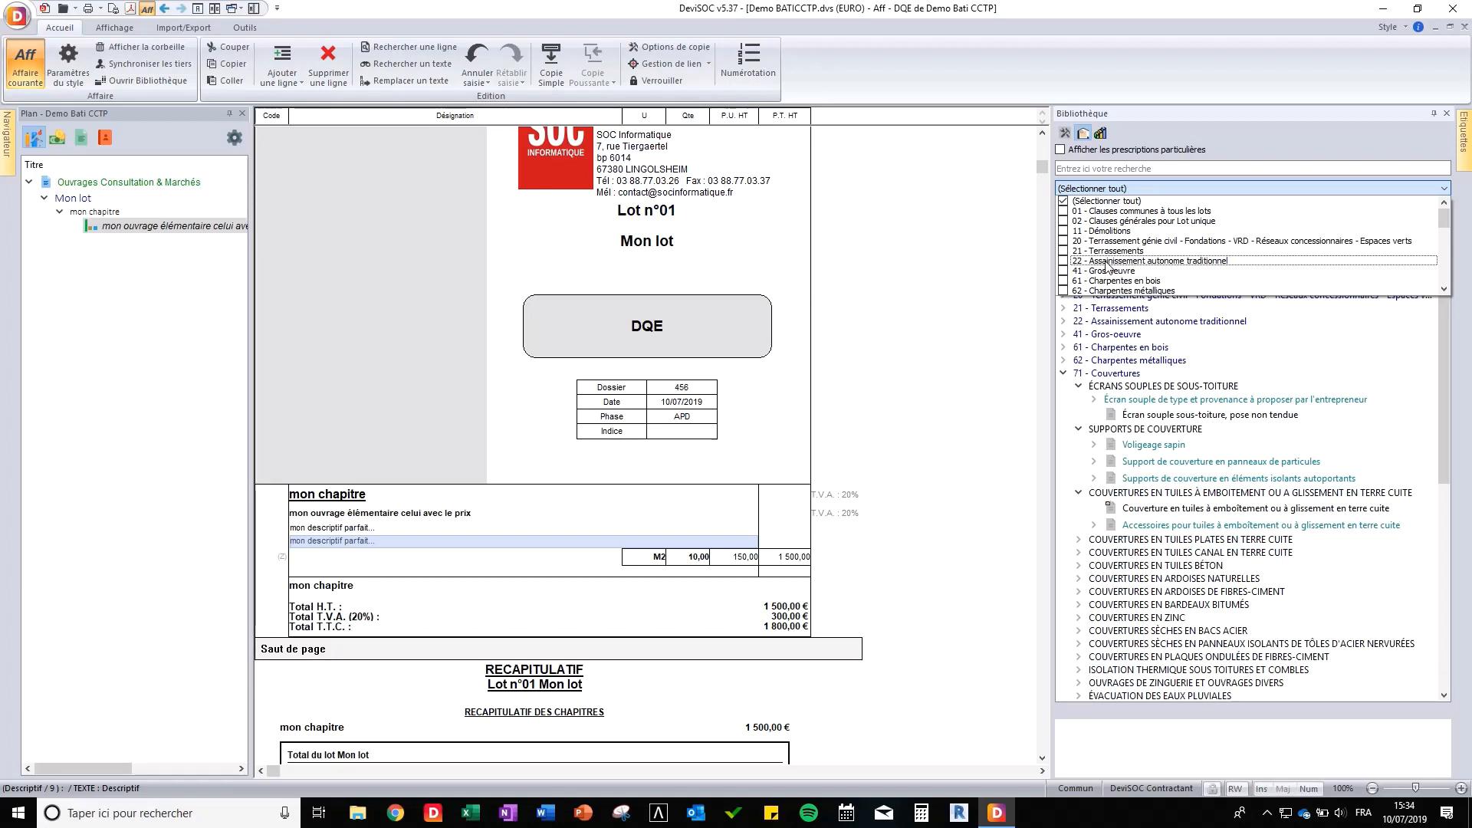
click(1138, 170)
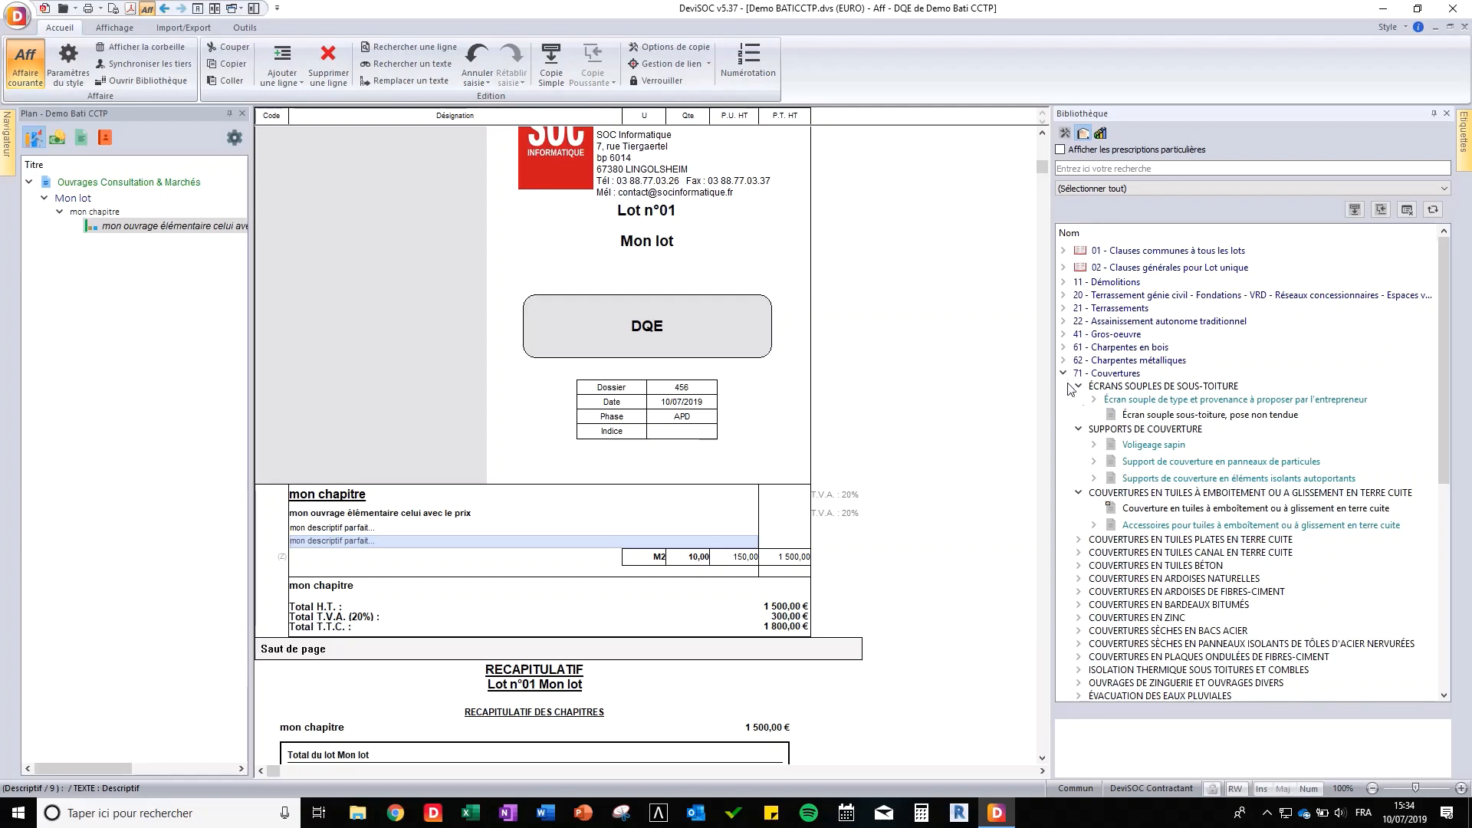
click(1146, 416)
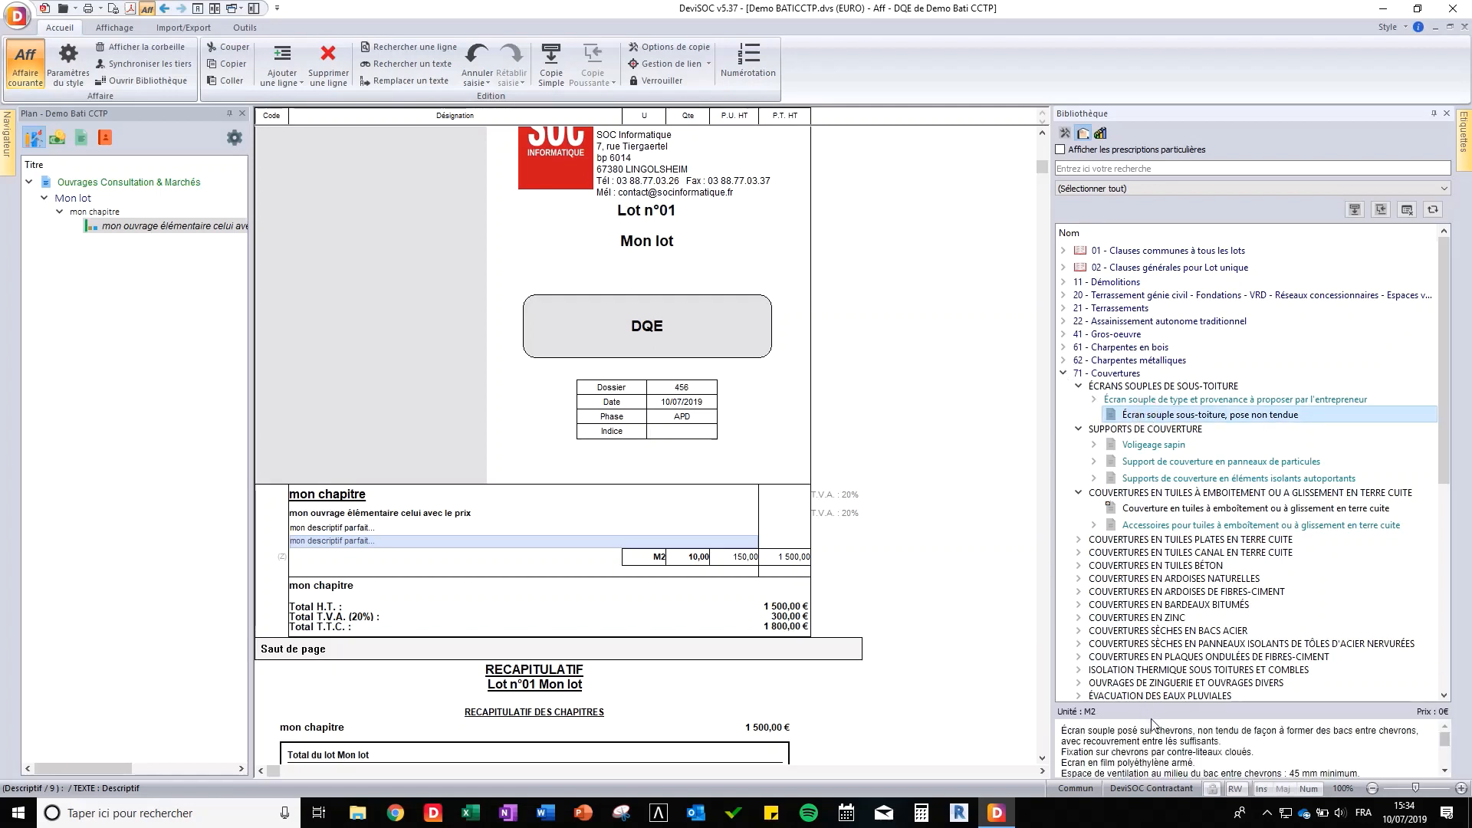
scroll(1148, 737, down, 1)
scroll(1148, 748, down, 1)
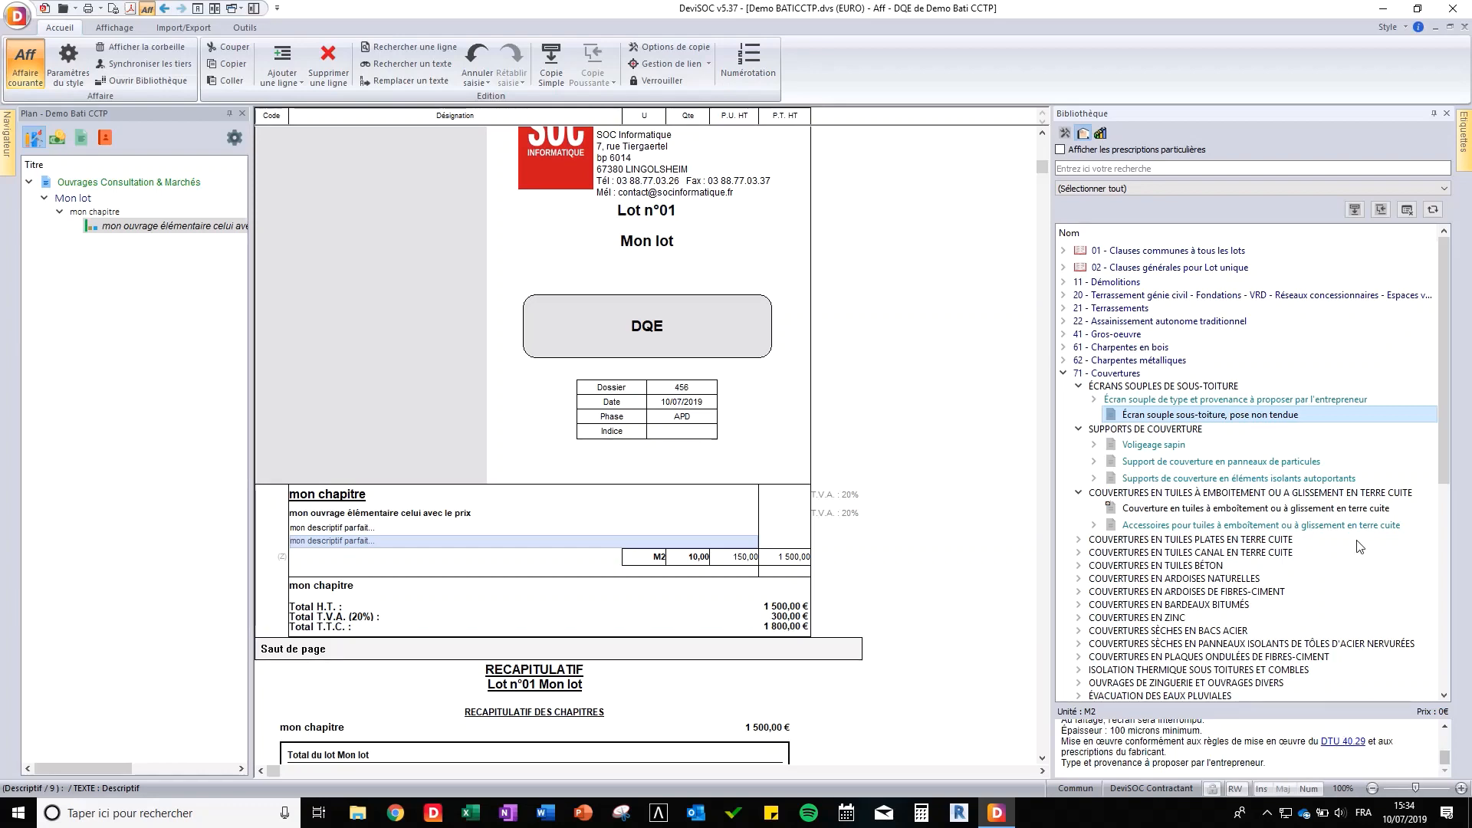
click(1381, 210)
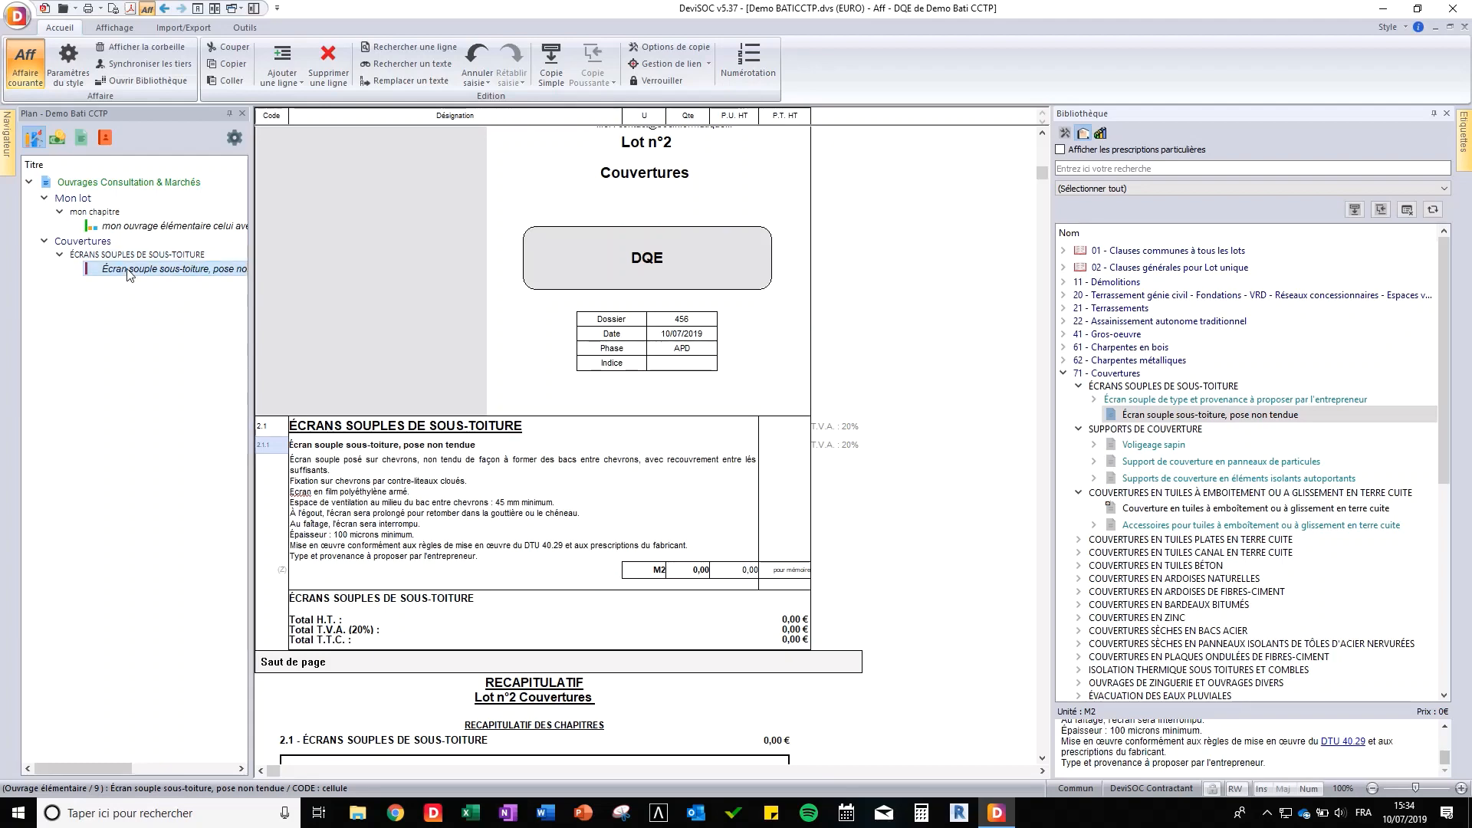
- Insert "Panneaux CTB-H à rainure et languette sur 4 rives" with its parent headings from the library, choosing the 22 mm thickness
click(1094, 461)
click(1166, 495)
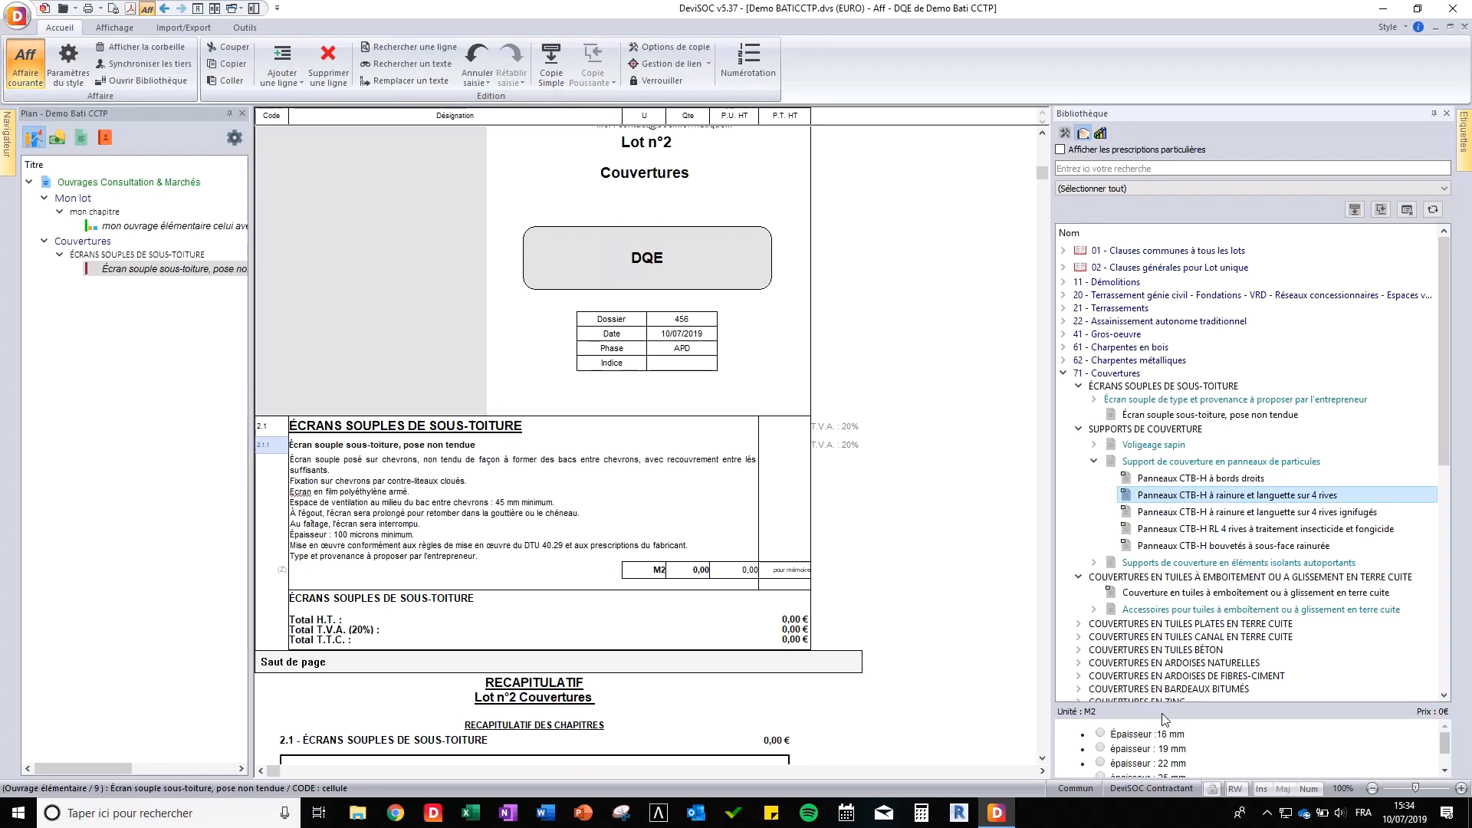
click(1102, 763)
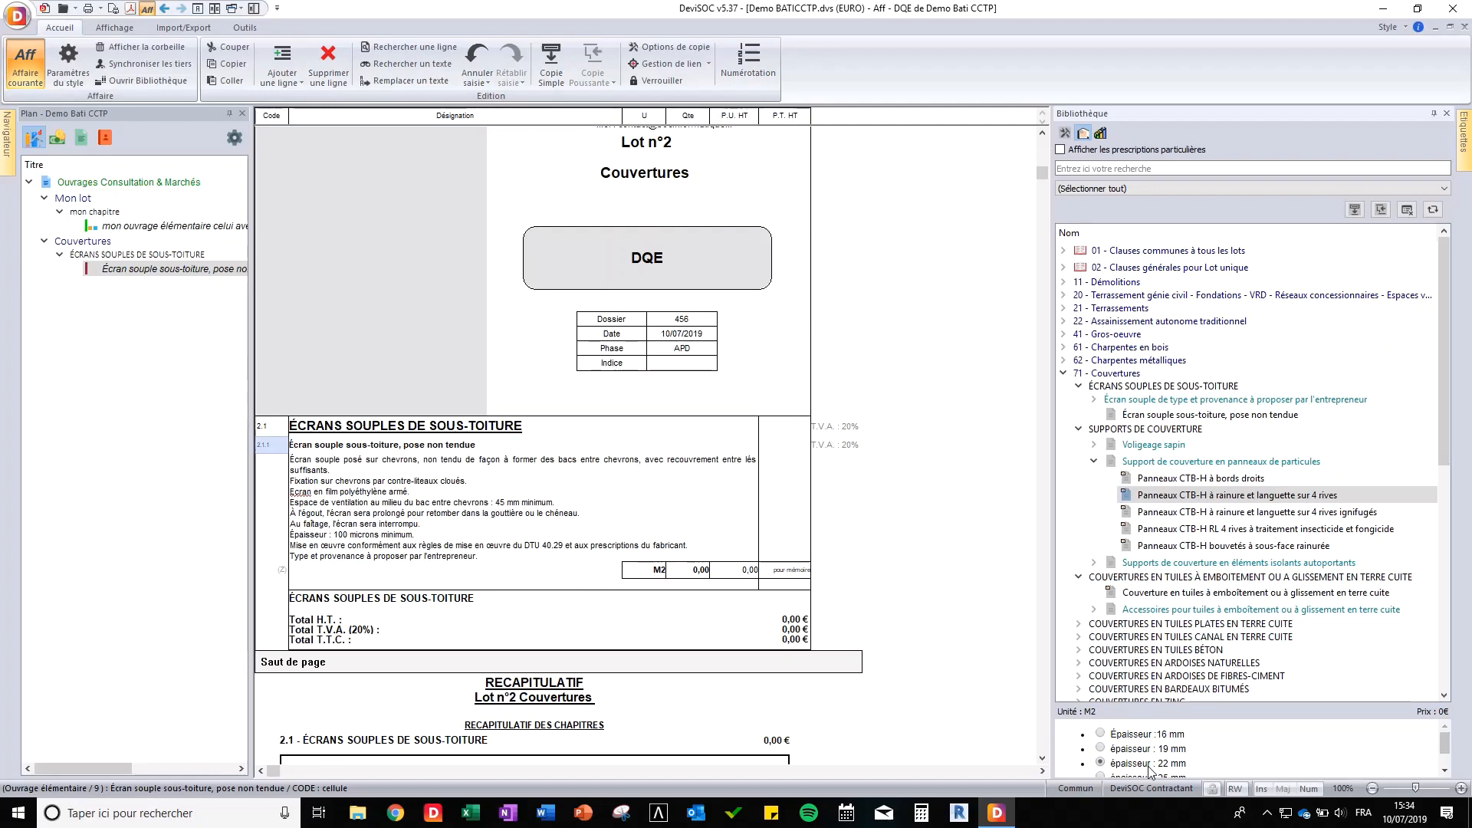
click(1383, 208)
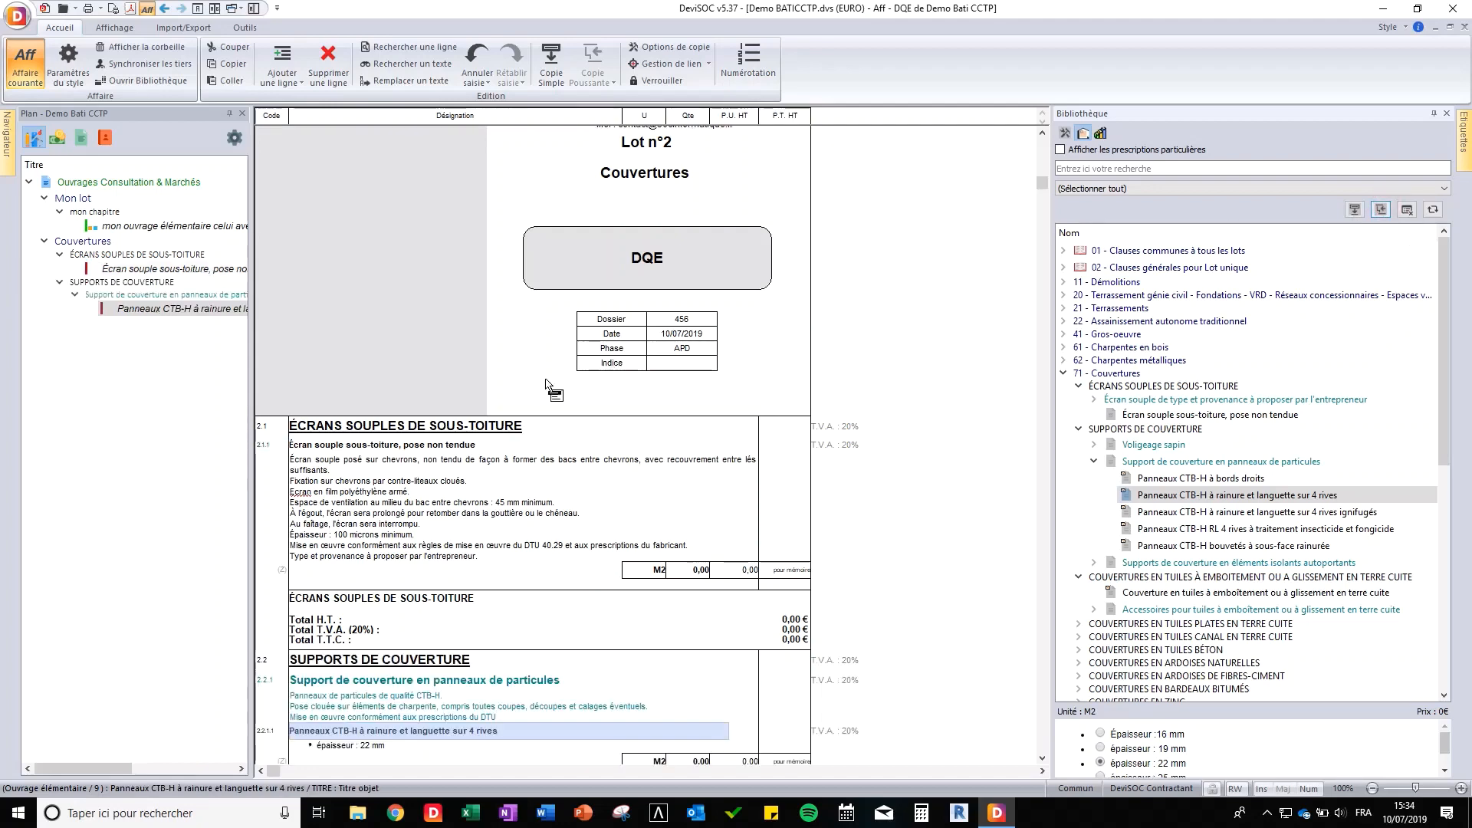
scroll(369, 667, down, 1)
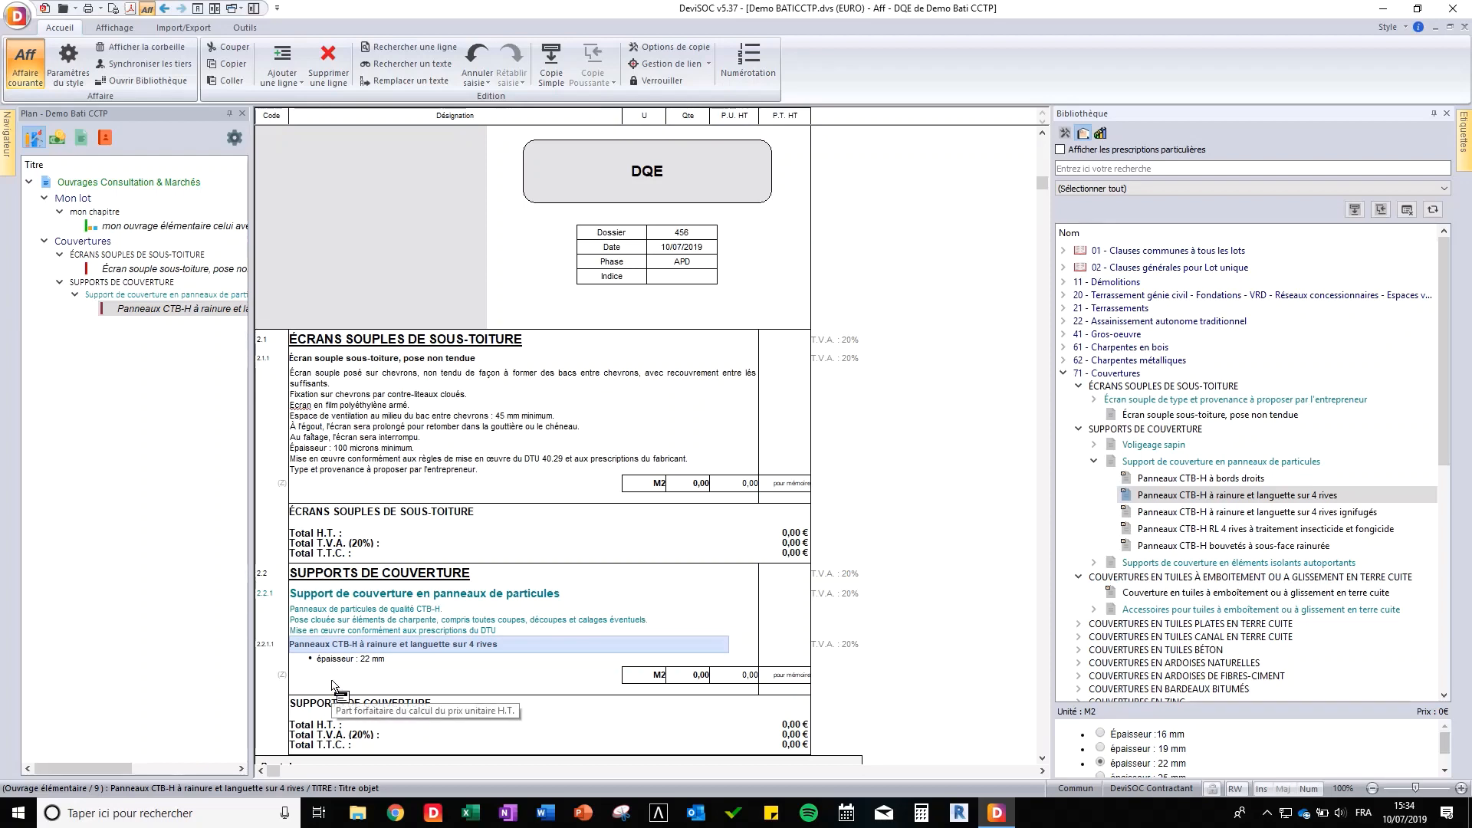
- Insert "Couverture en tuiles à emboîtement ou à glissement en terre cuite" with its chapter heading, enabling the "grand moule" fixing and "sur écran" options
click(1118, 595)
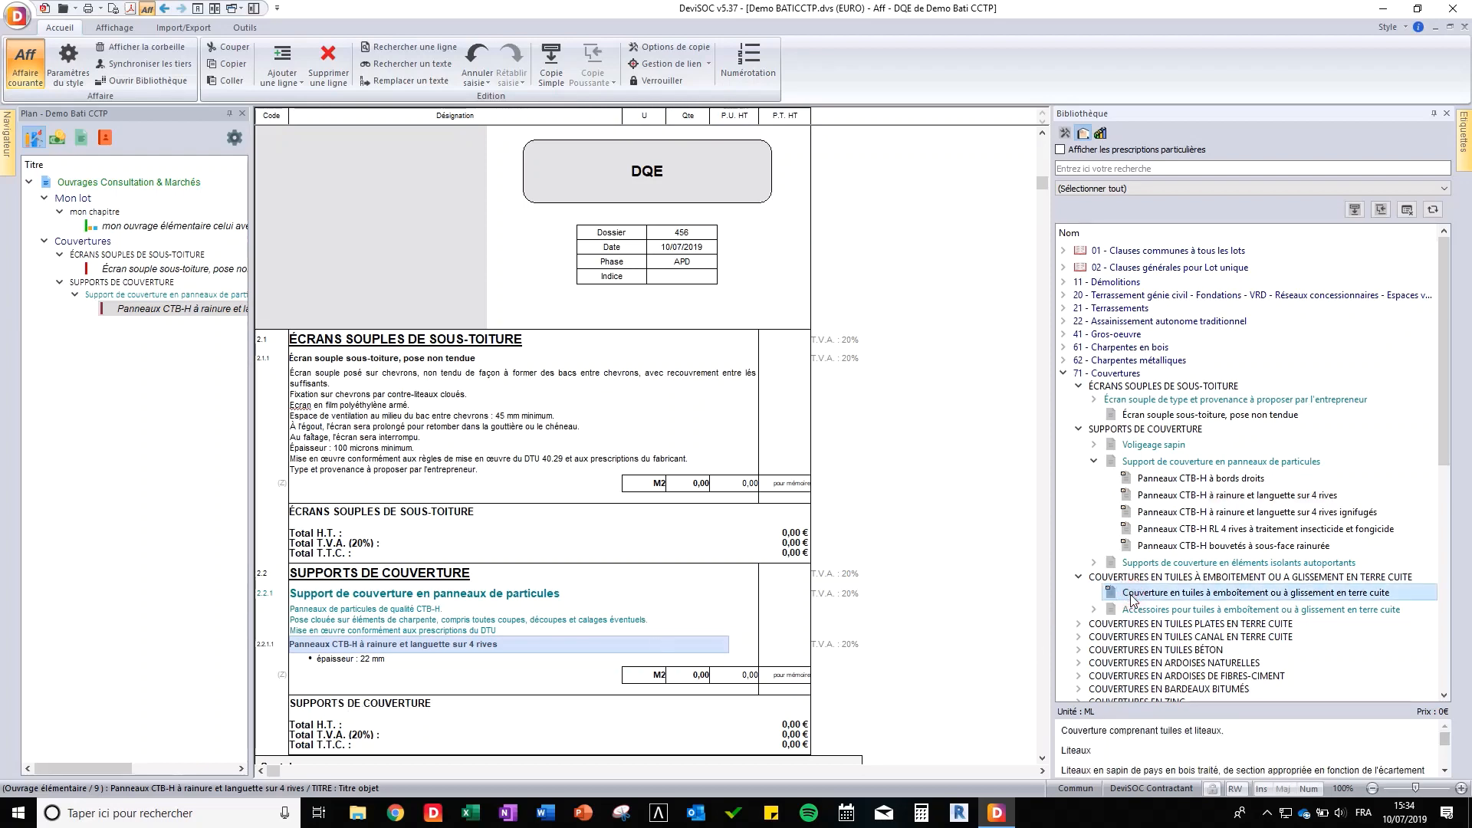
scroll(1136, 750, down, 6)
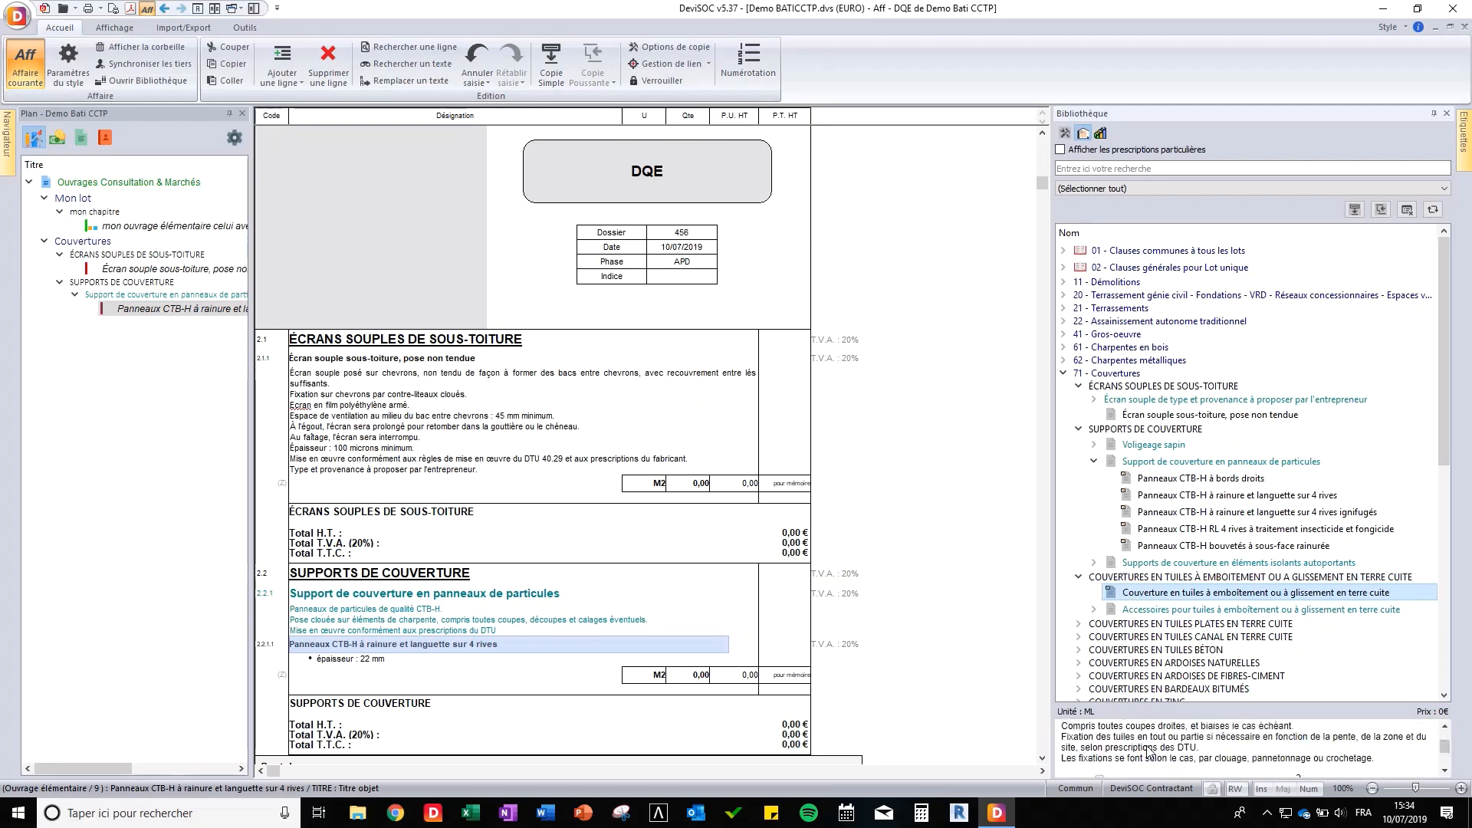
click(1100, 735)
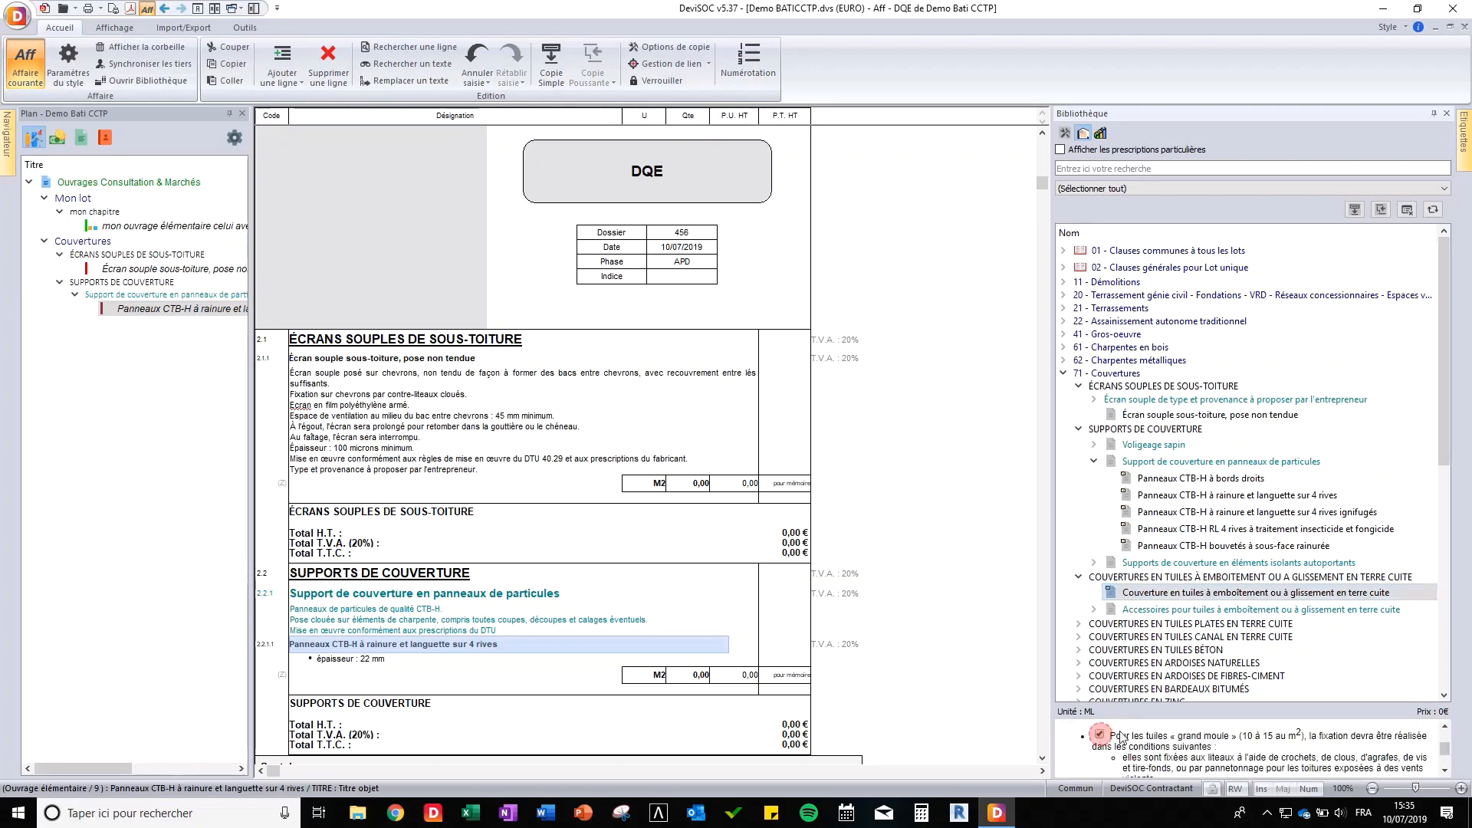
click(1158, 709)
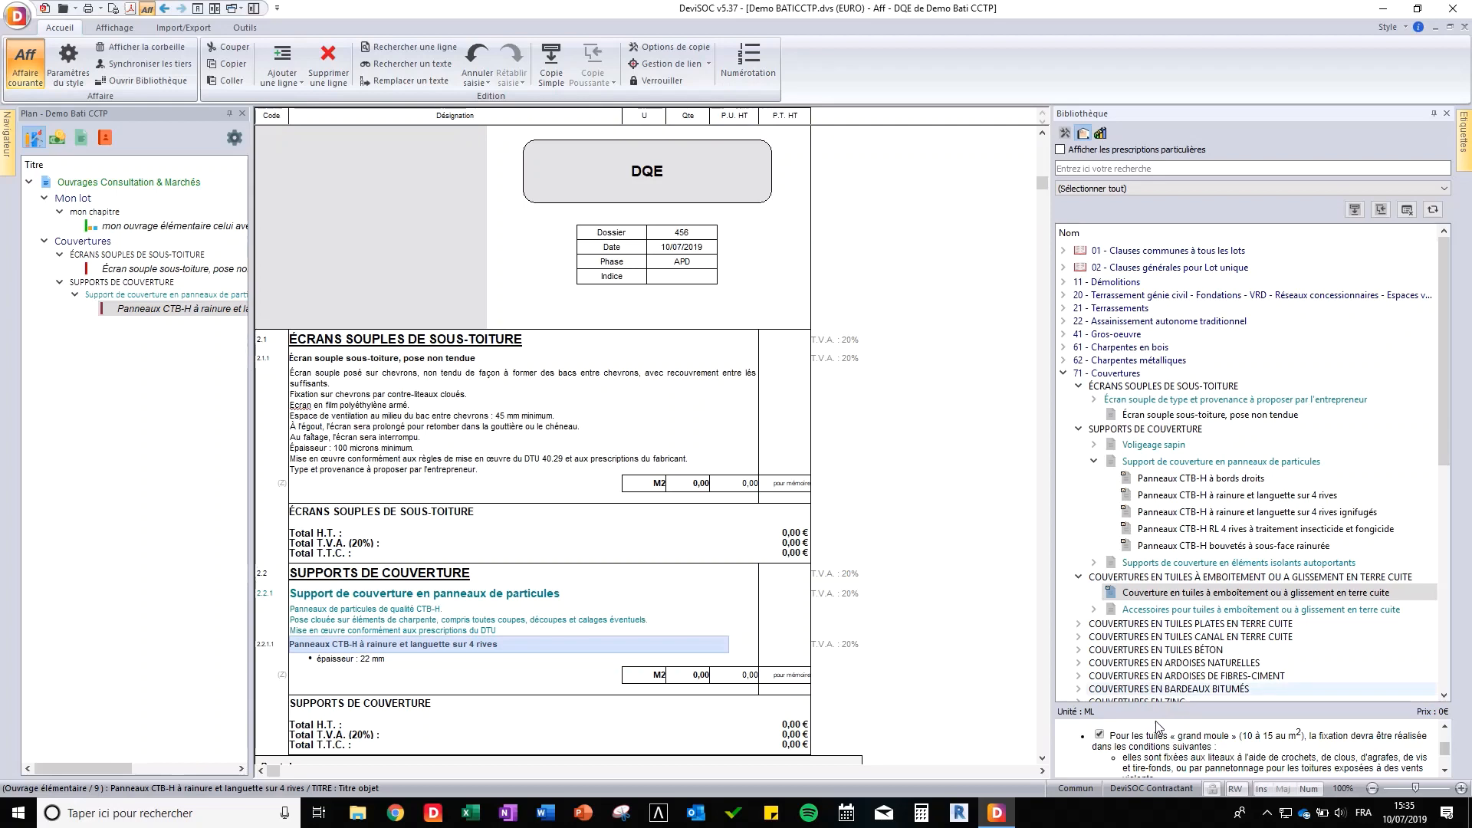
scroll(1130, 742, down, 5)
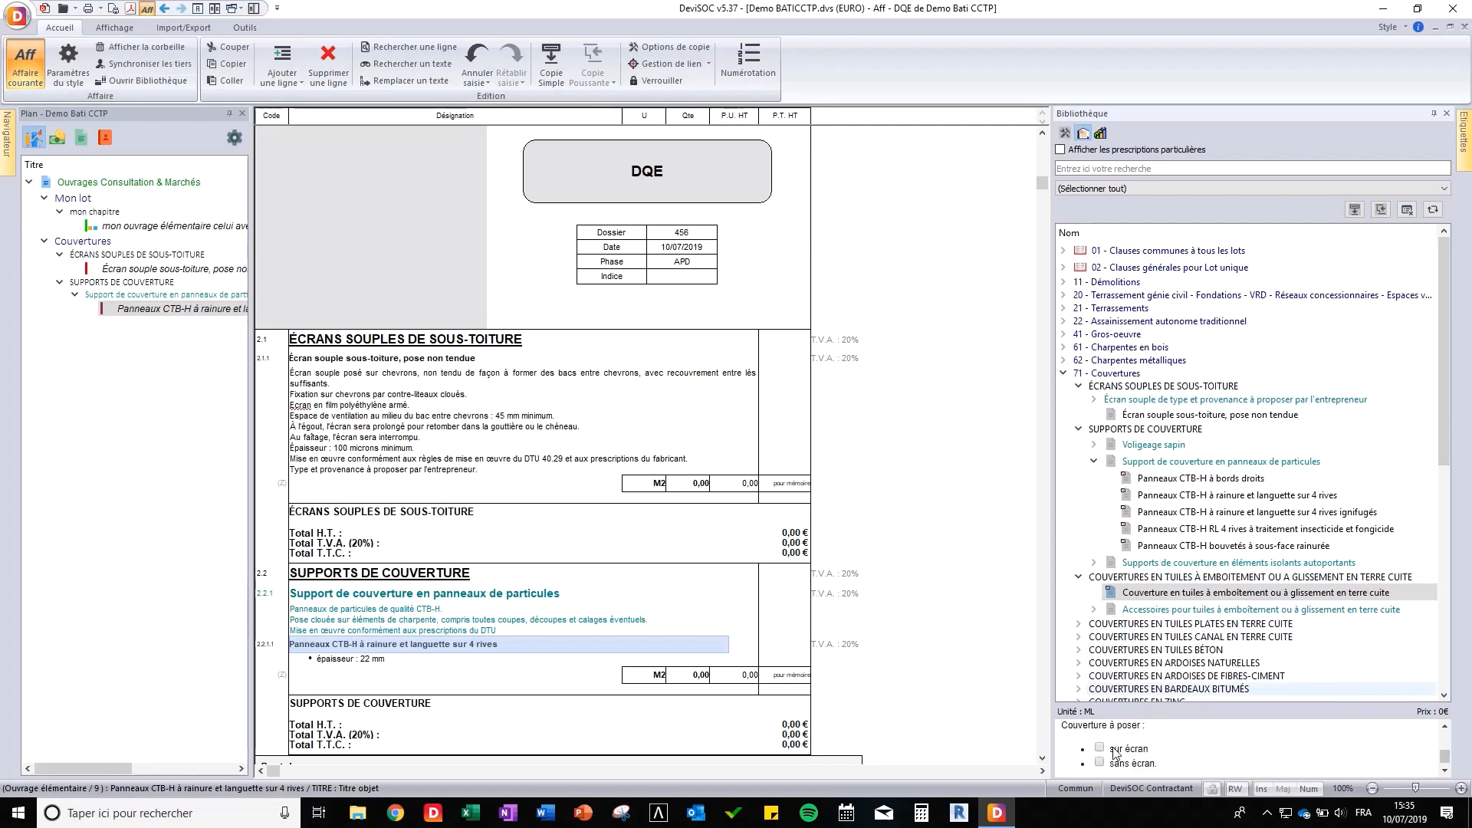
click(1099, 749)
scroll(1166, 749, down, 1)
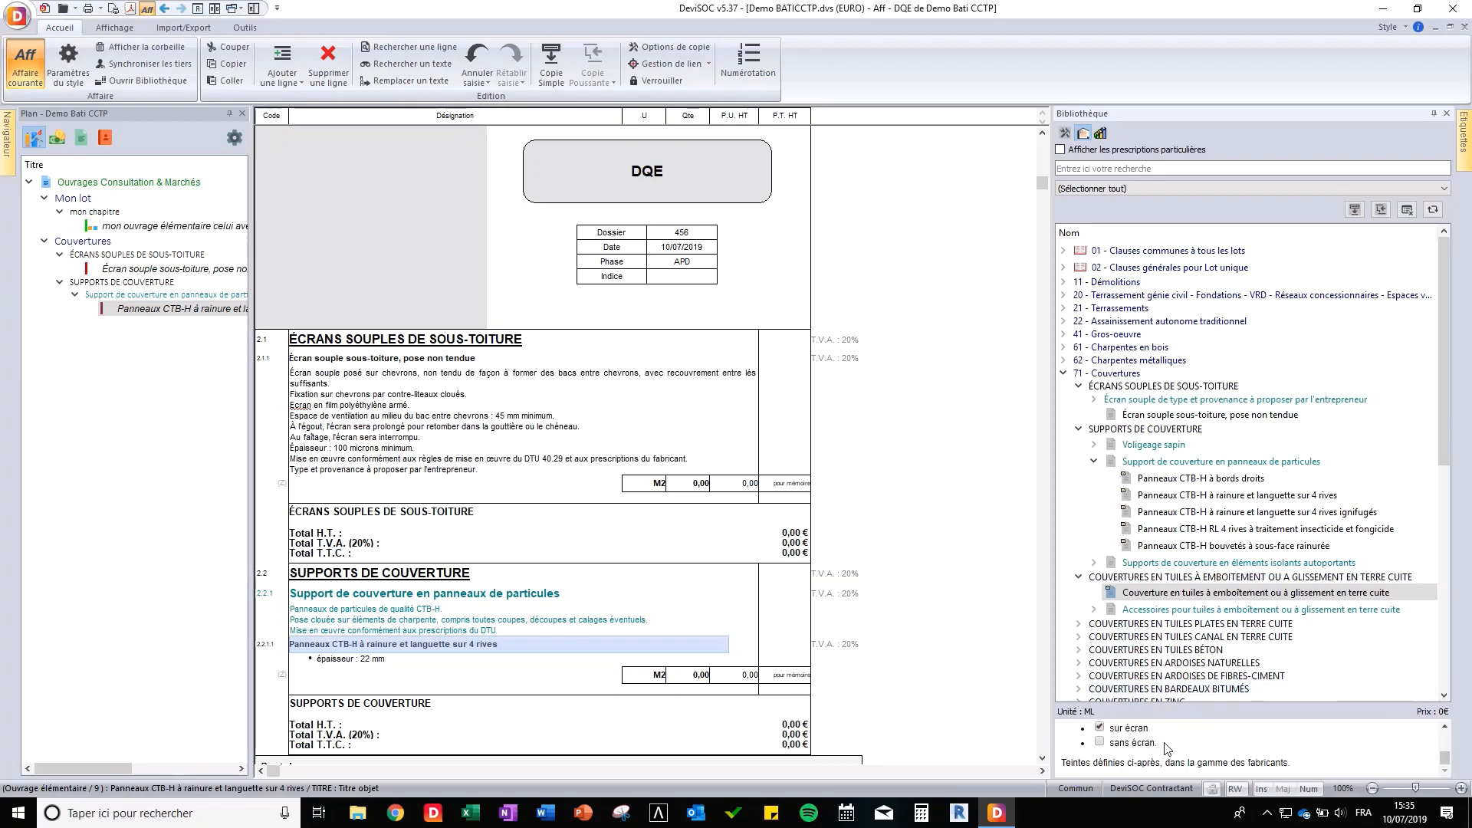
click(1387, 209)
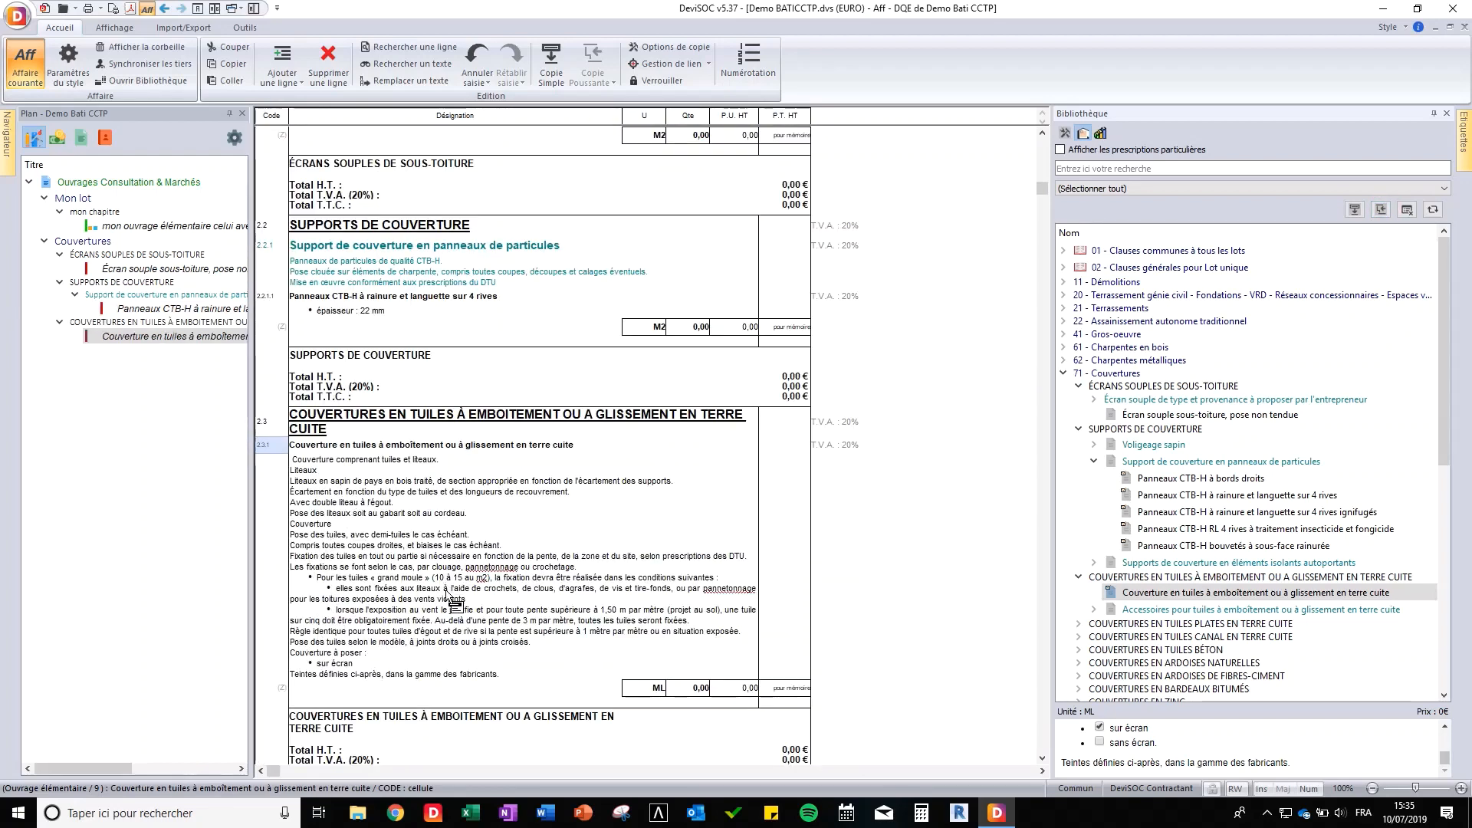
- Insert the first ordinary alveolar "Porte de dimensions" item from Menuiseries intérieures with its parent headings, choosing the "ordinaire" and "pré-peint" finishes
click(1064, 374)
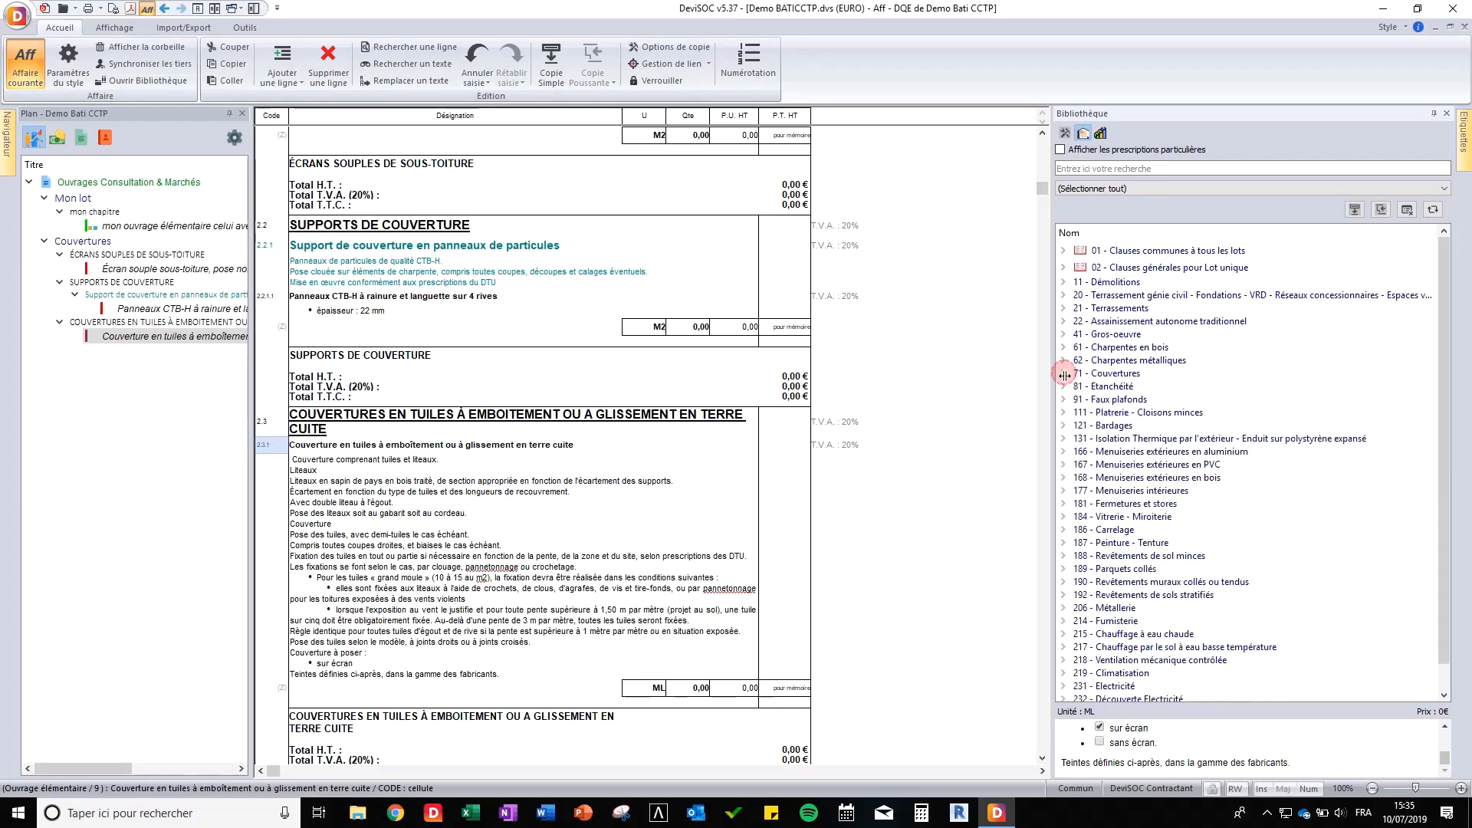
double_click(1111, 491)
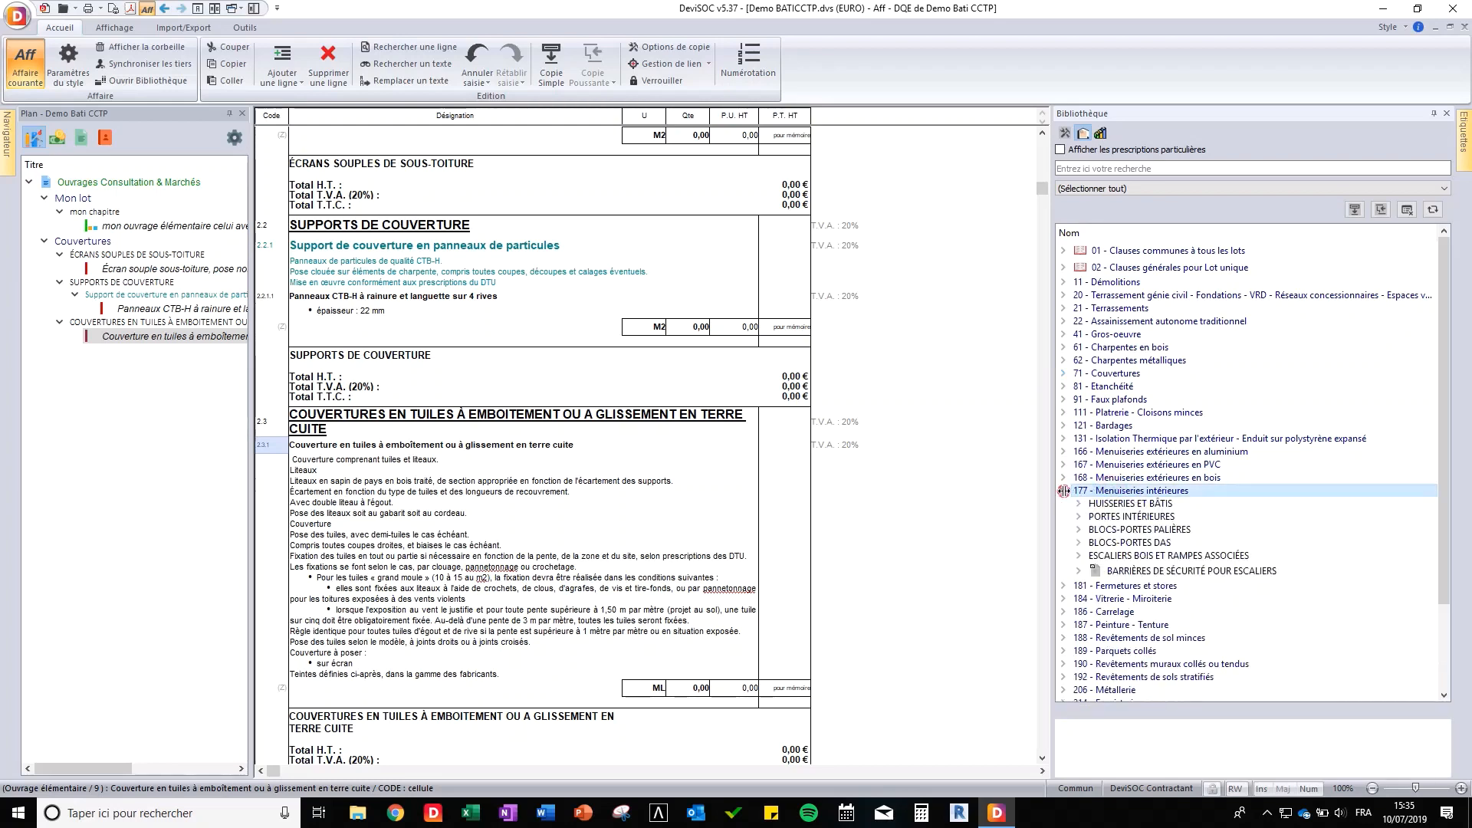
click(1079, 516)
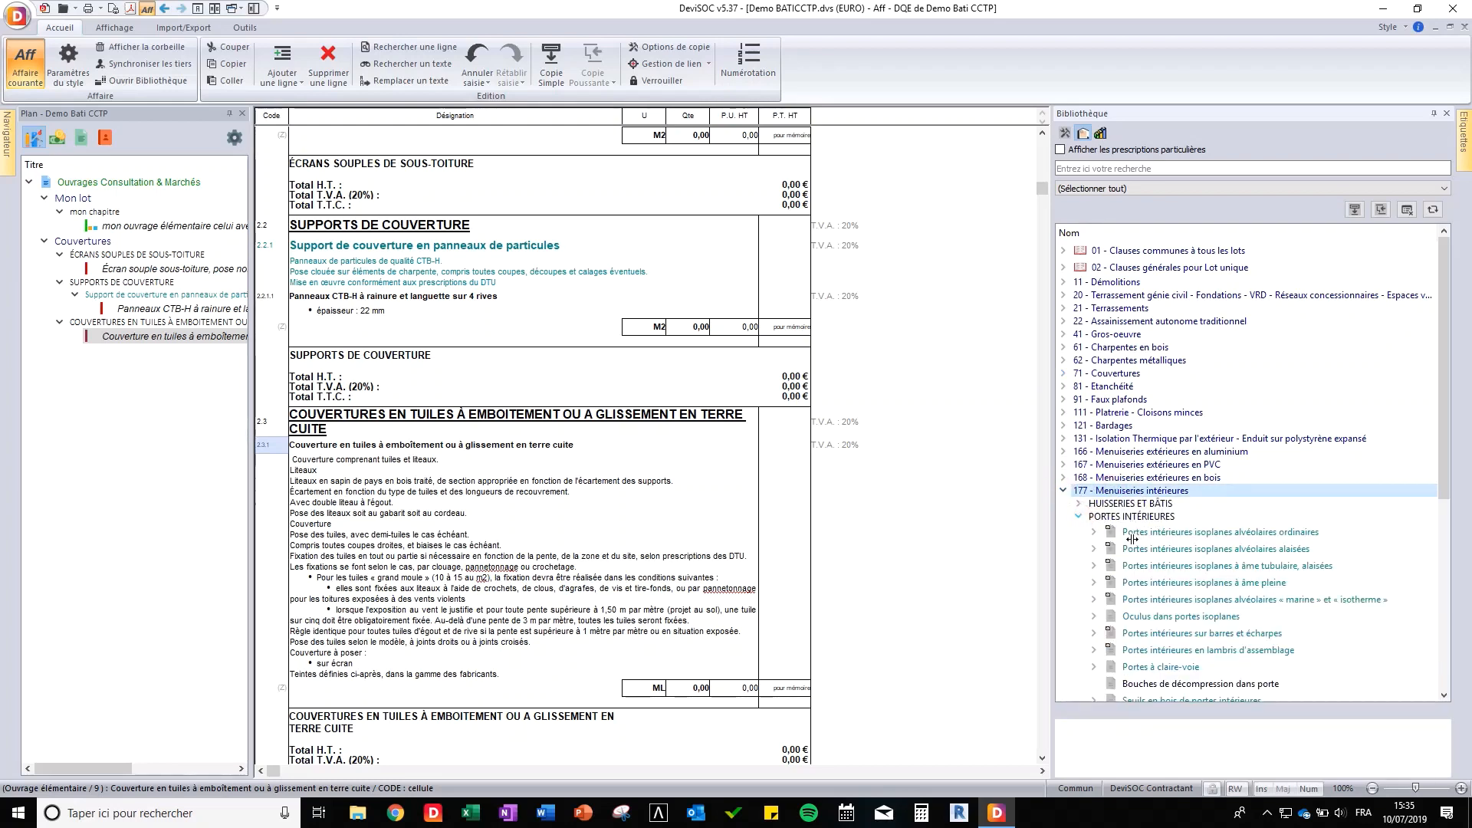
click(1096, 531)
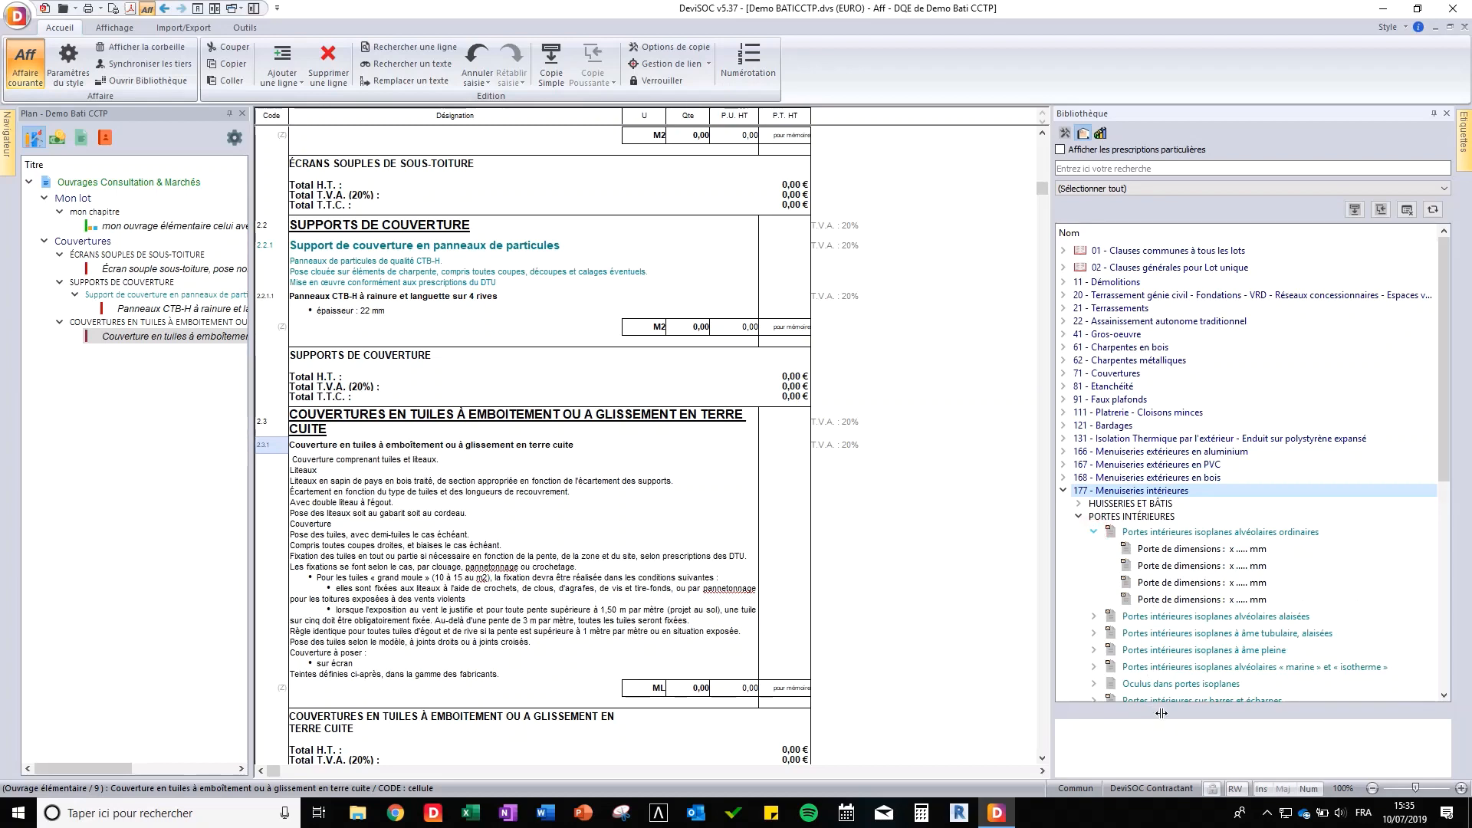
click(1187, 549)
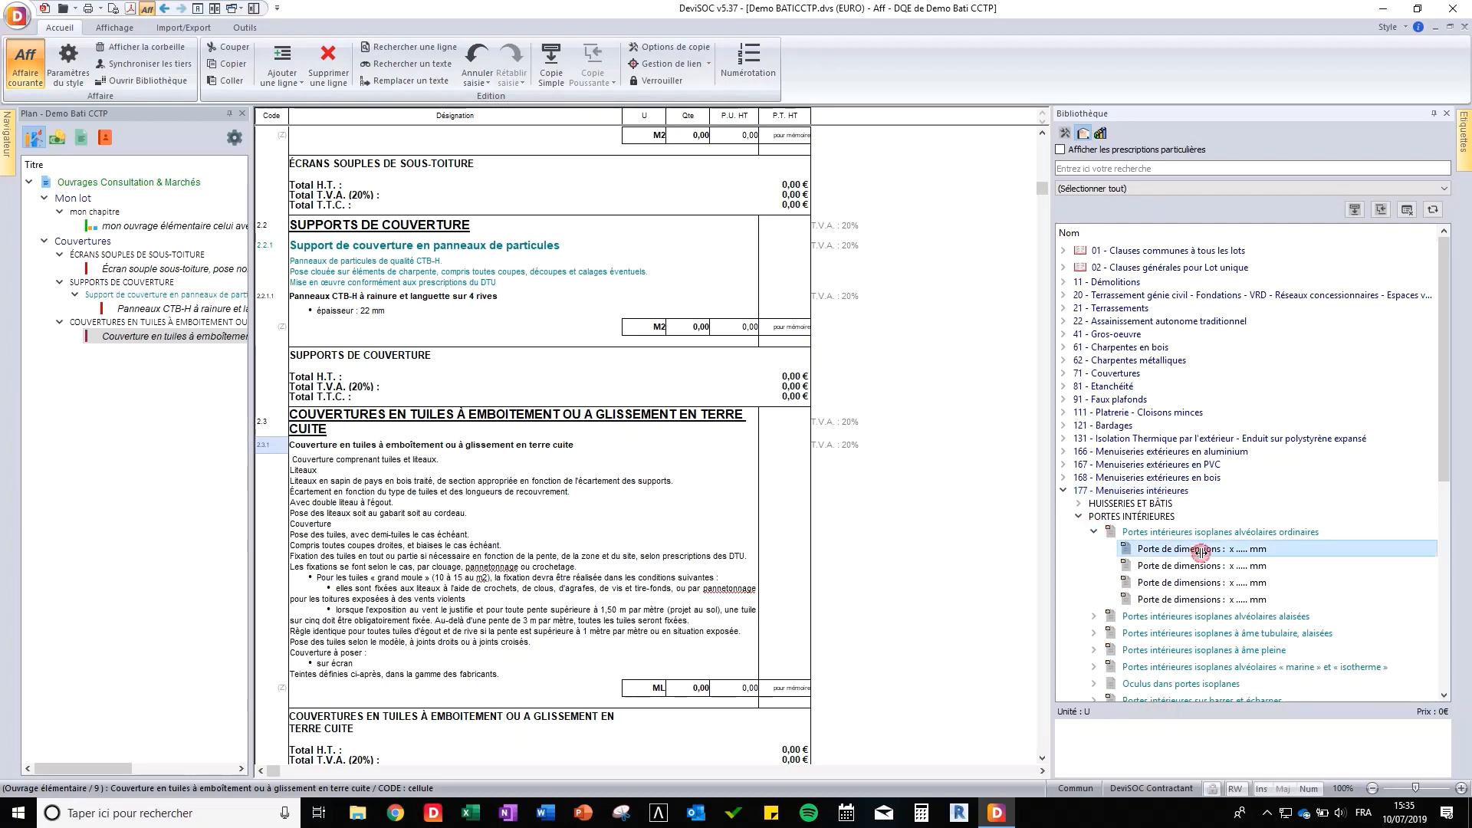
click(1131, 744)
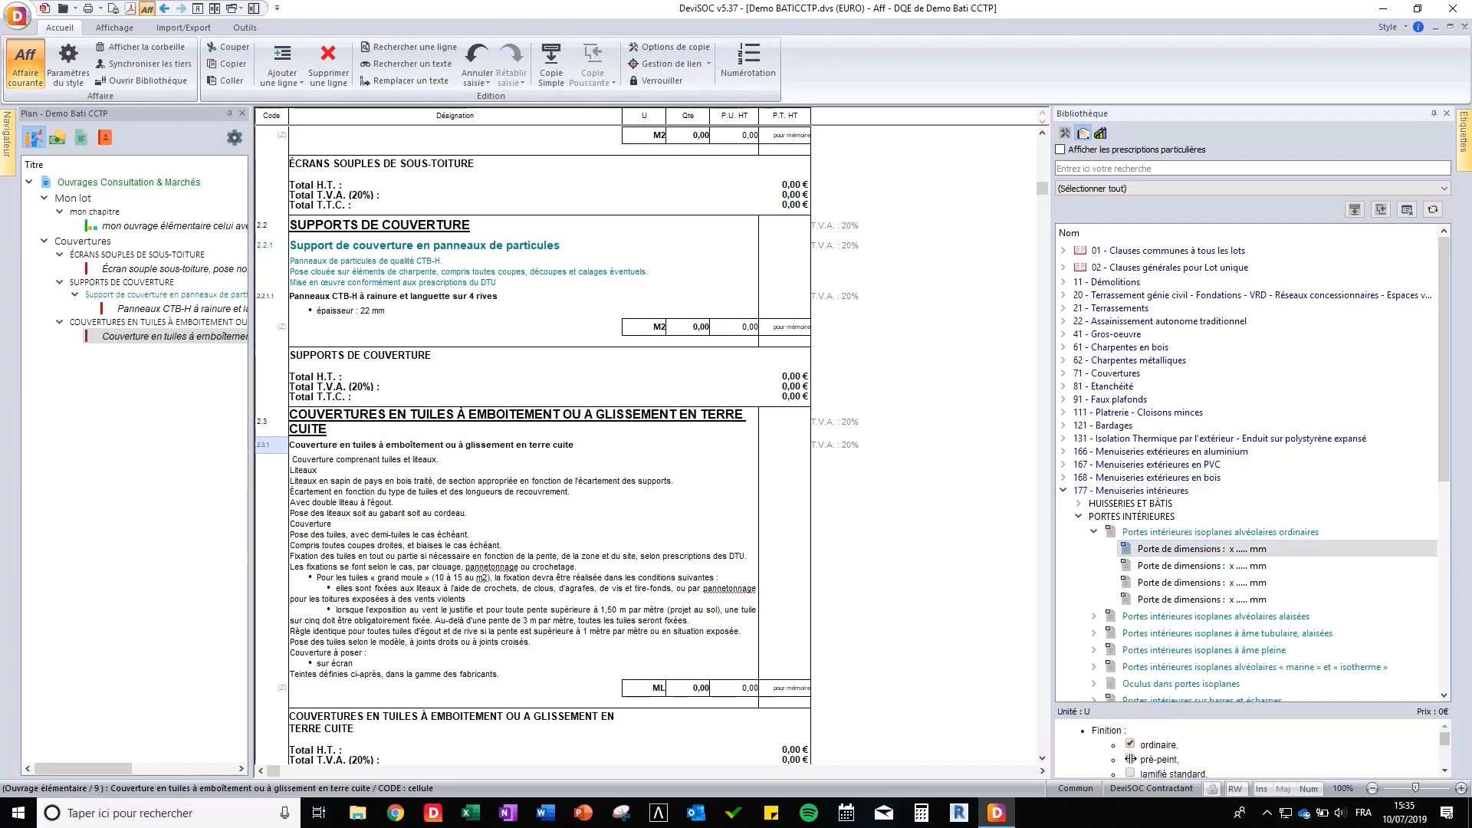
click(1131, 759)
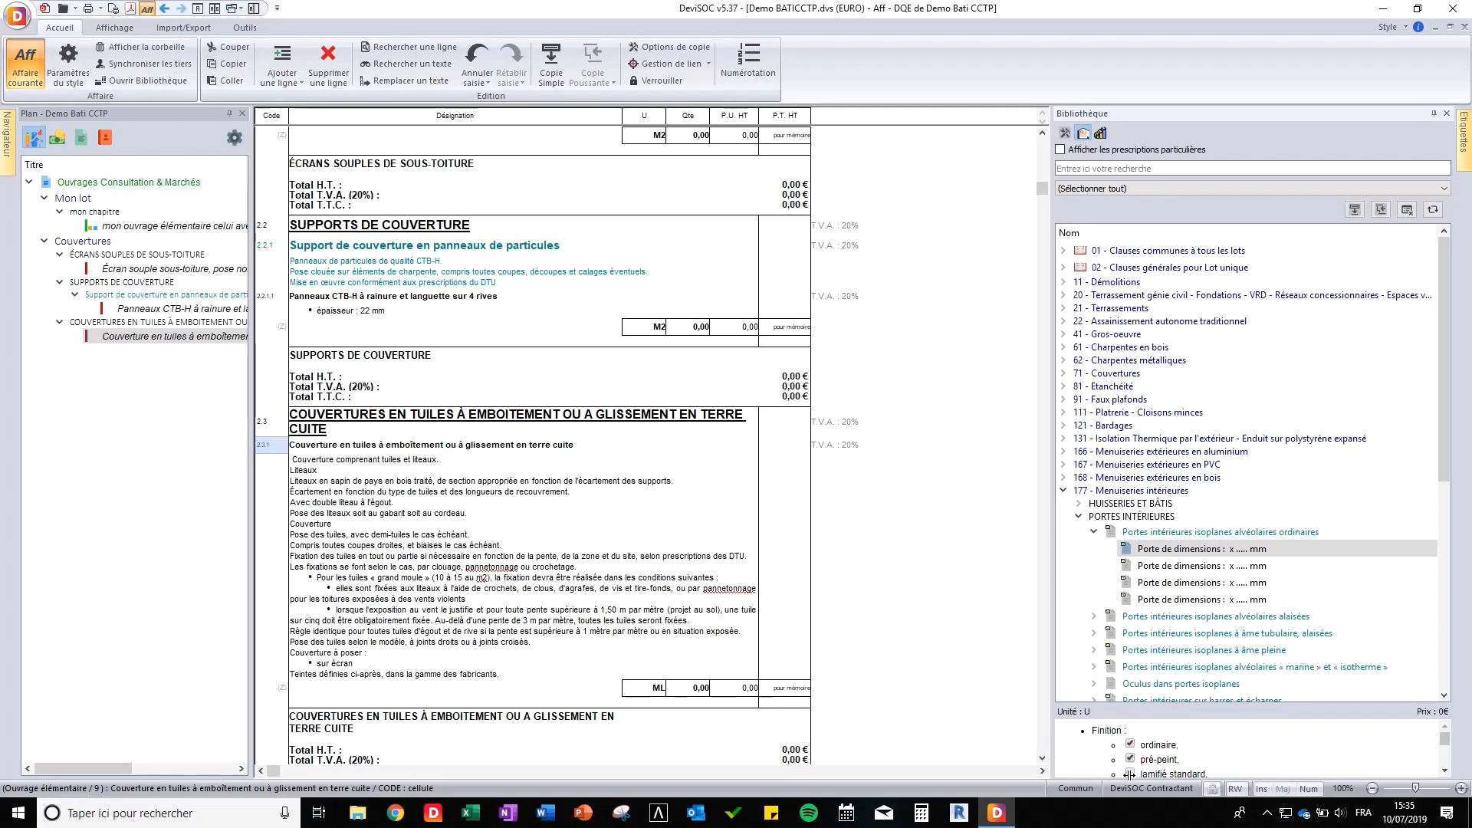
click(1381, 209)
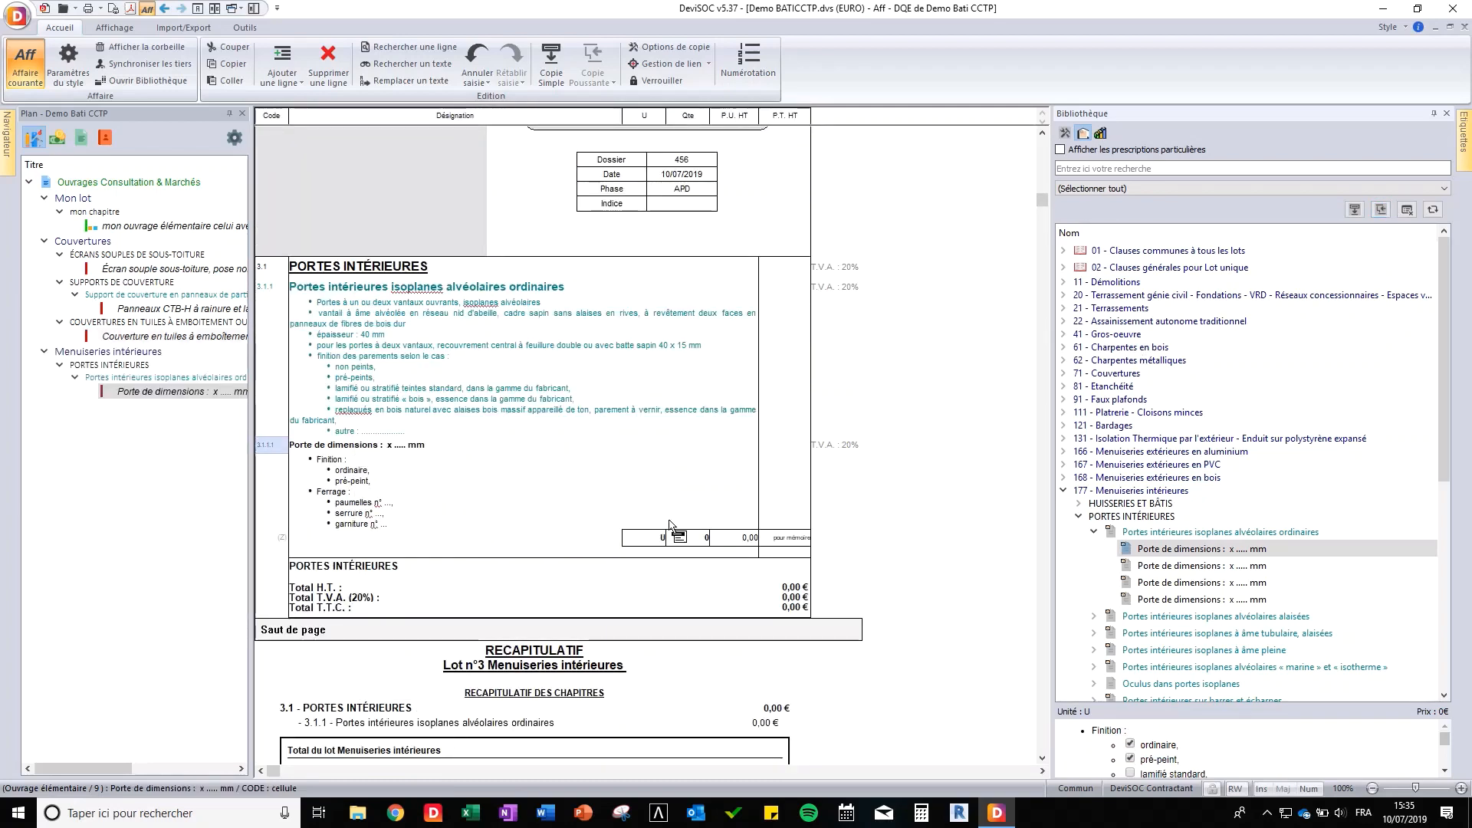
- Set the "Porte de dimensions" line to quantity 10 and unit price 200, and check the lot's recap totals
click(704, 537)
text(1)
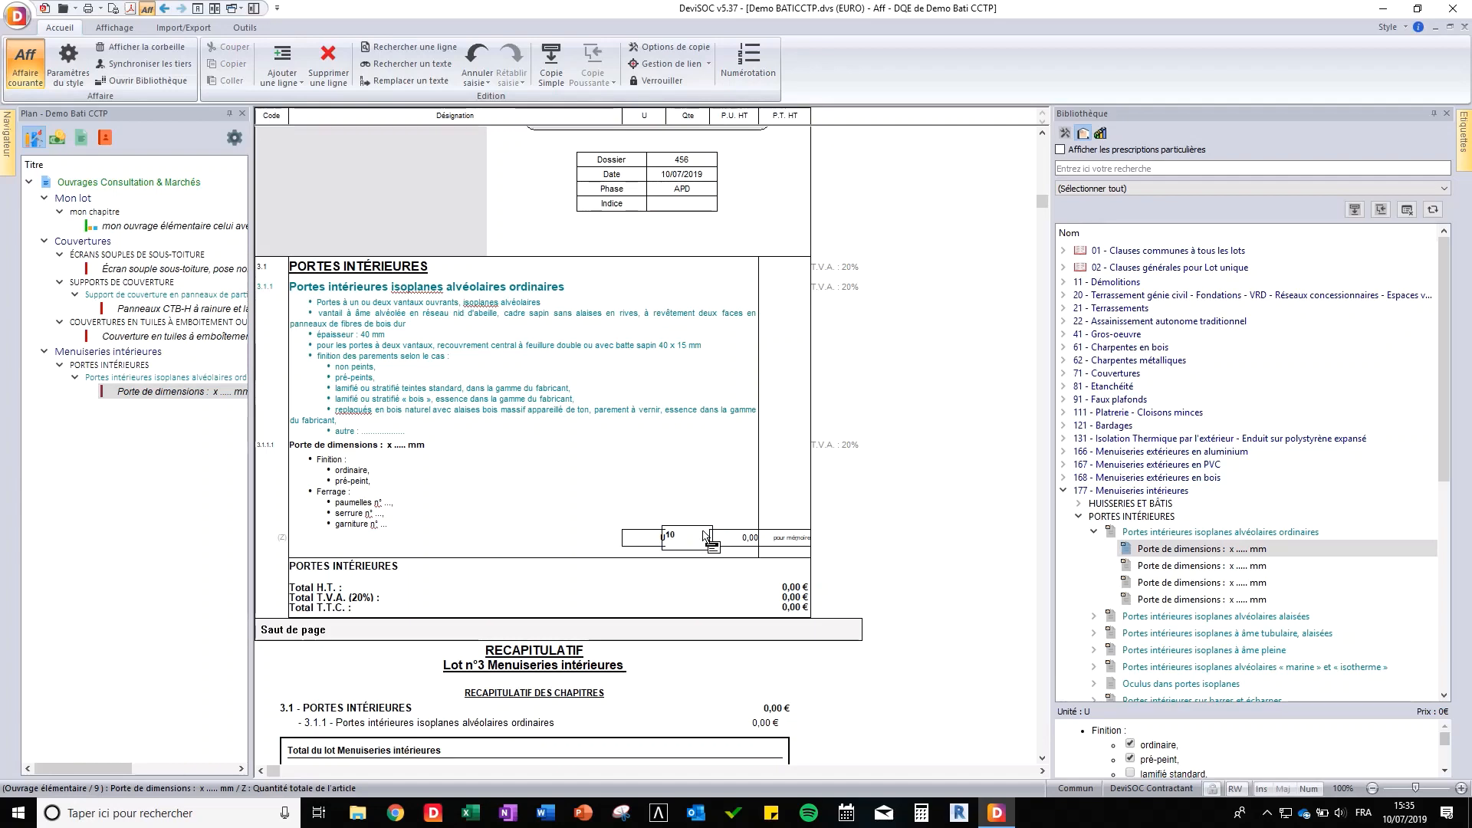
key(Tab)
text(20)
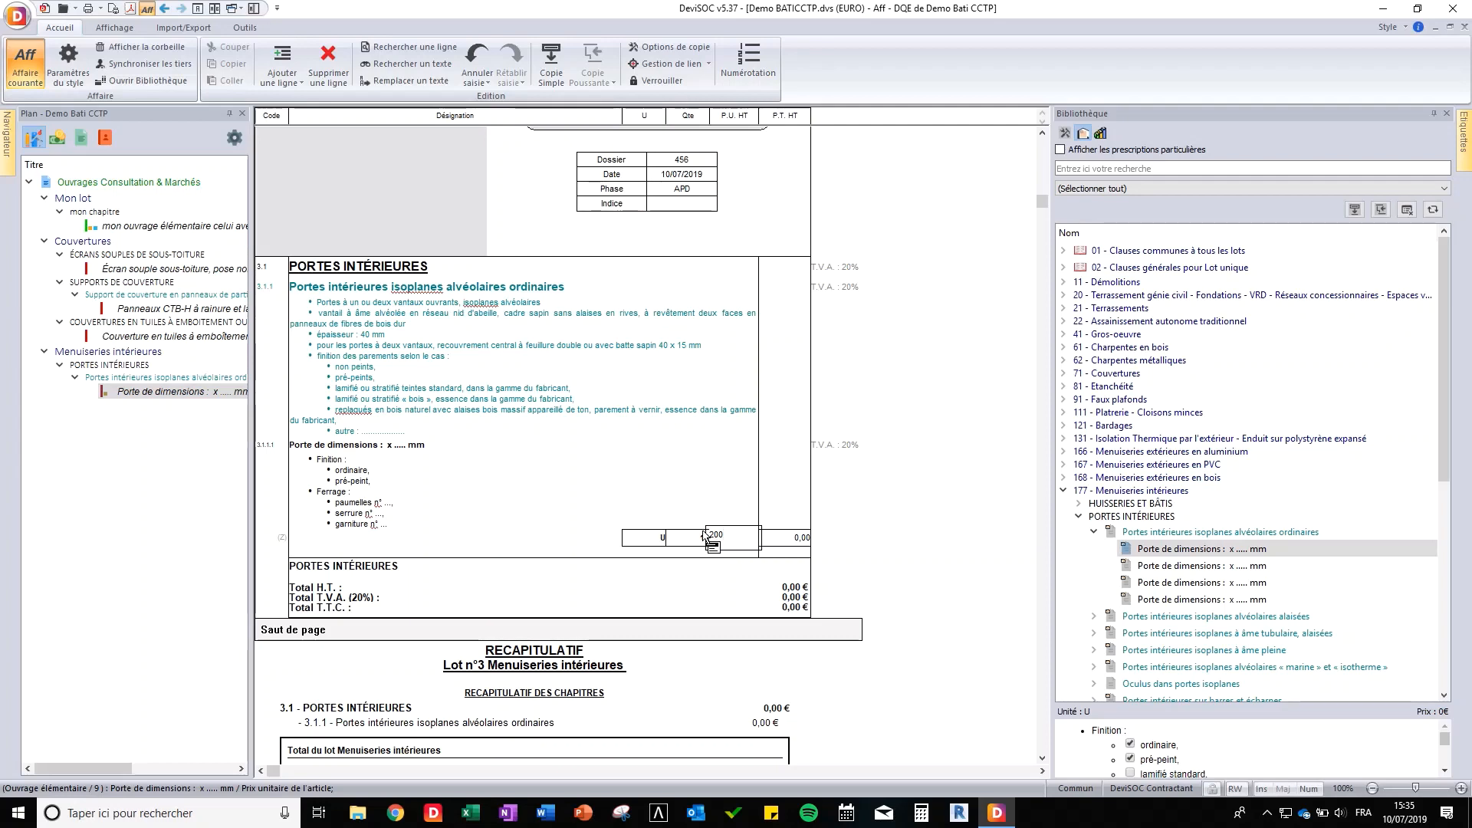
text(0)
key(Tab)
scroll(705, 538, down, 3)
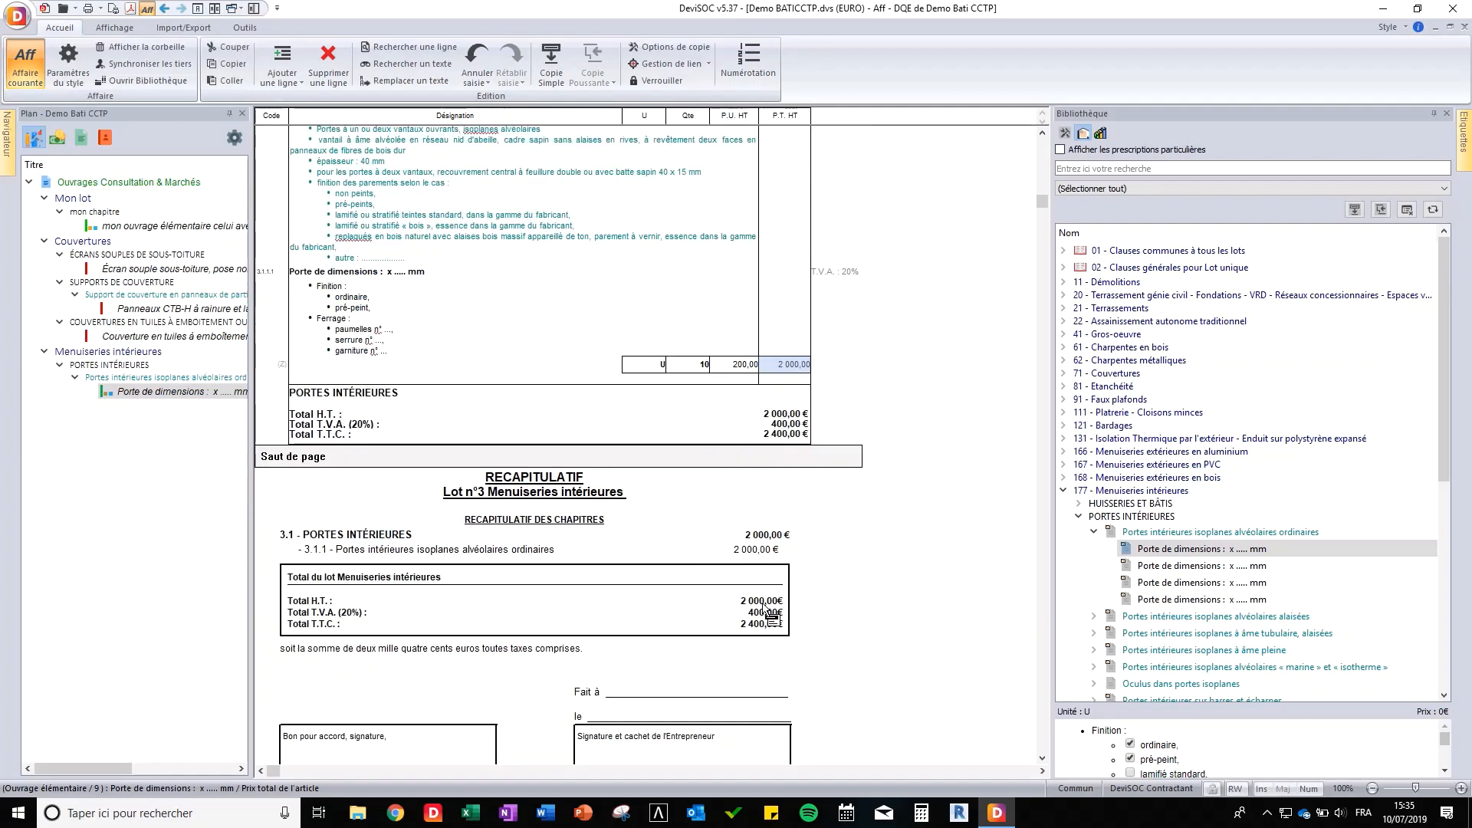
scroll(767, 609, up, 4)
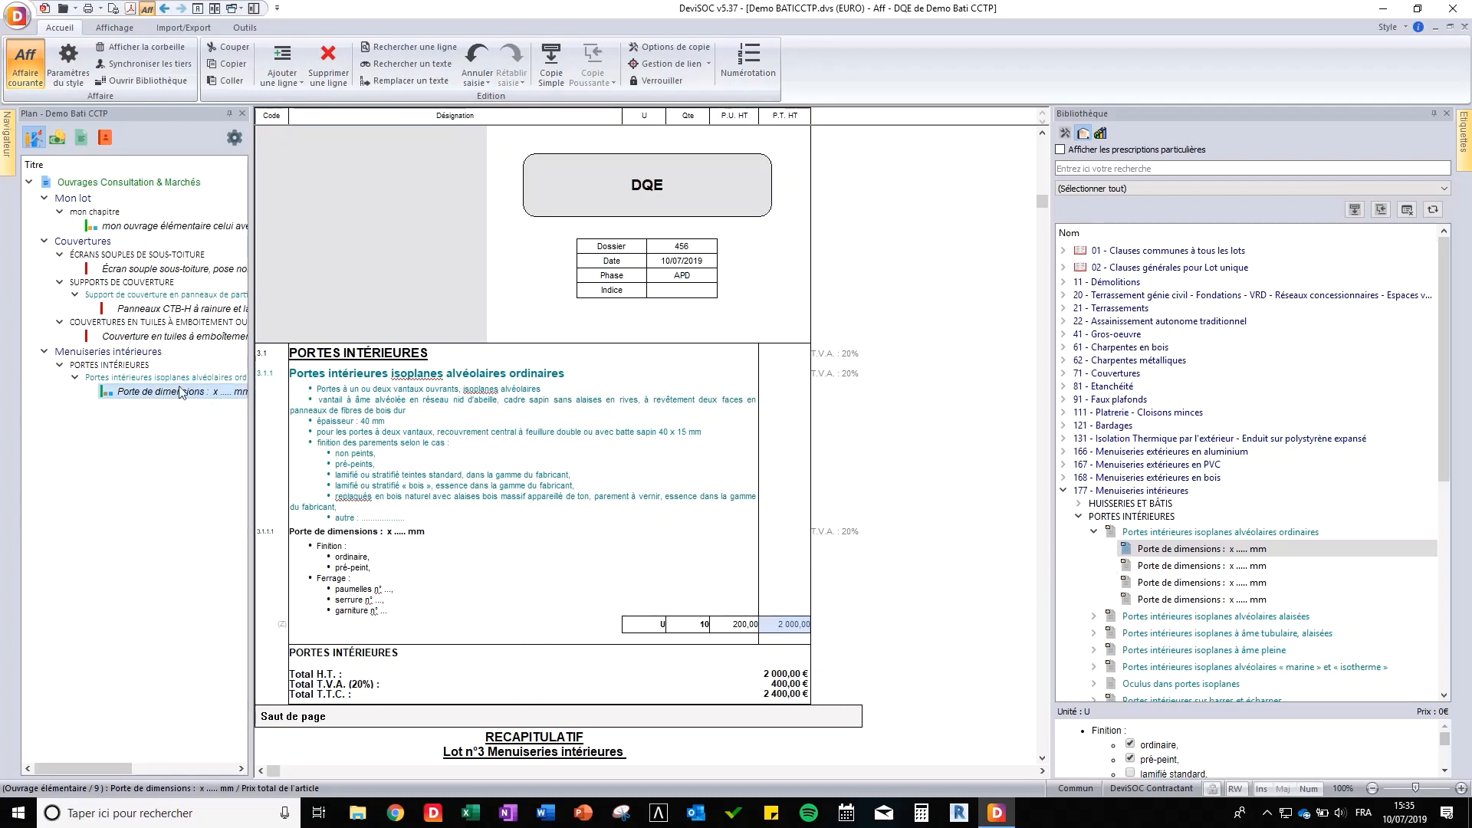
- Locate the original BatiCCTP library items of the document's "Écran souple sous-toiture" and "Panneaux CTB-H à rainure et languette" lines
right_click(163, 272)
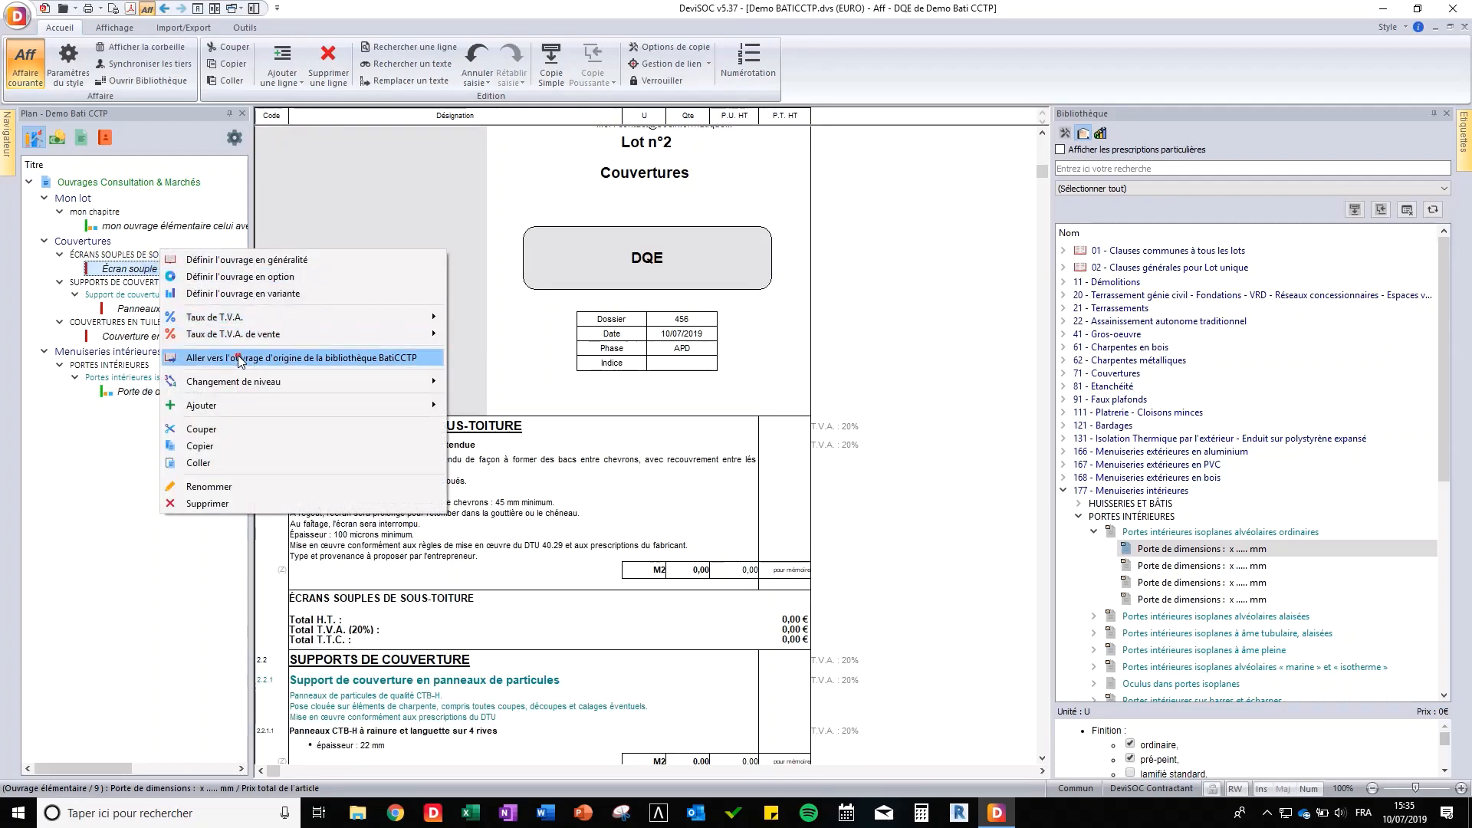
click(253, 357)
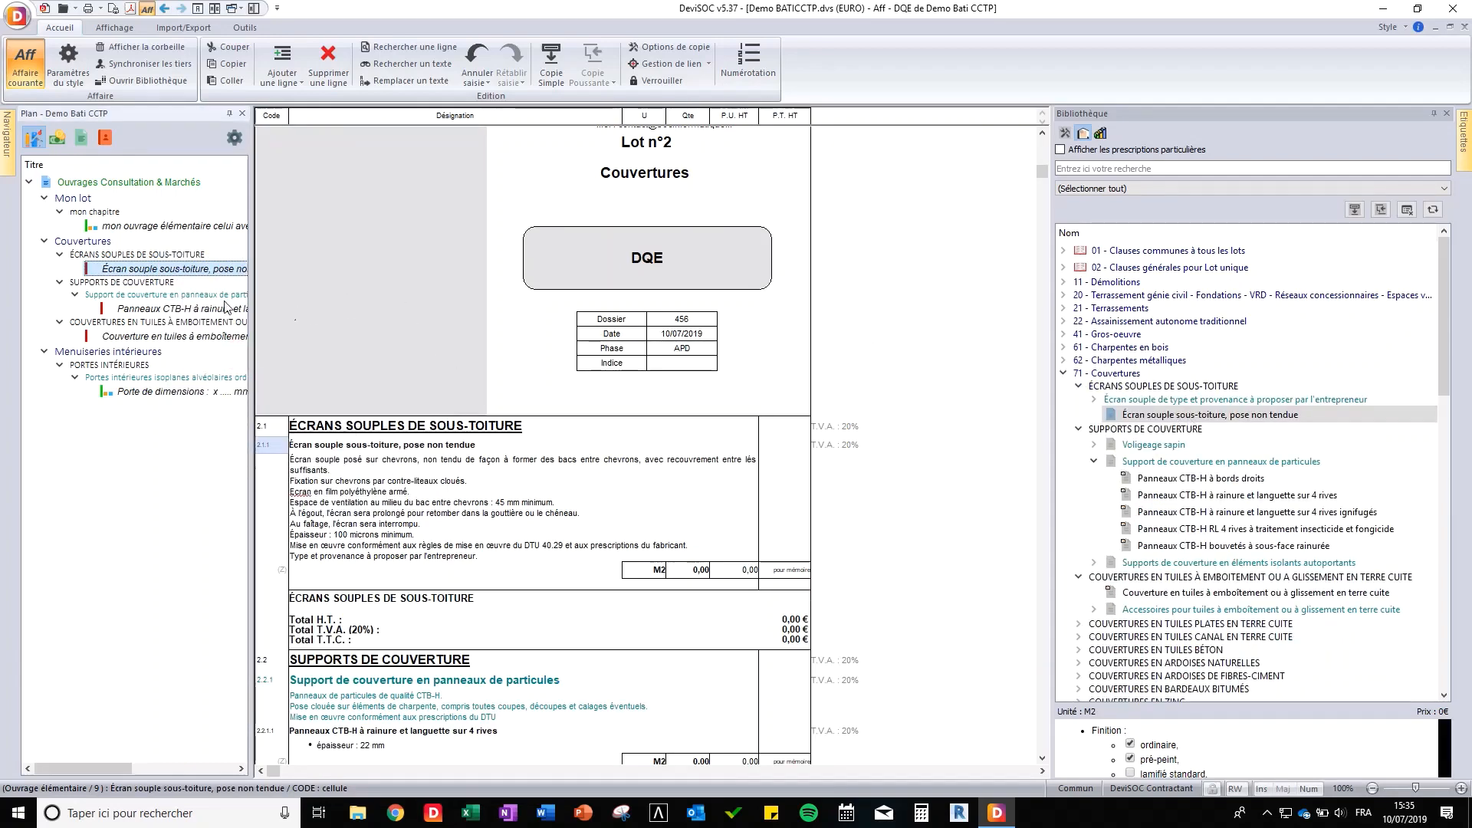
click(184, 308)
right_click(193, 307)
click(325, 394)
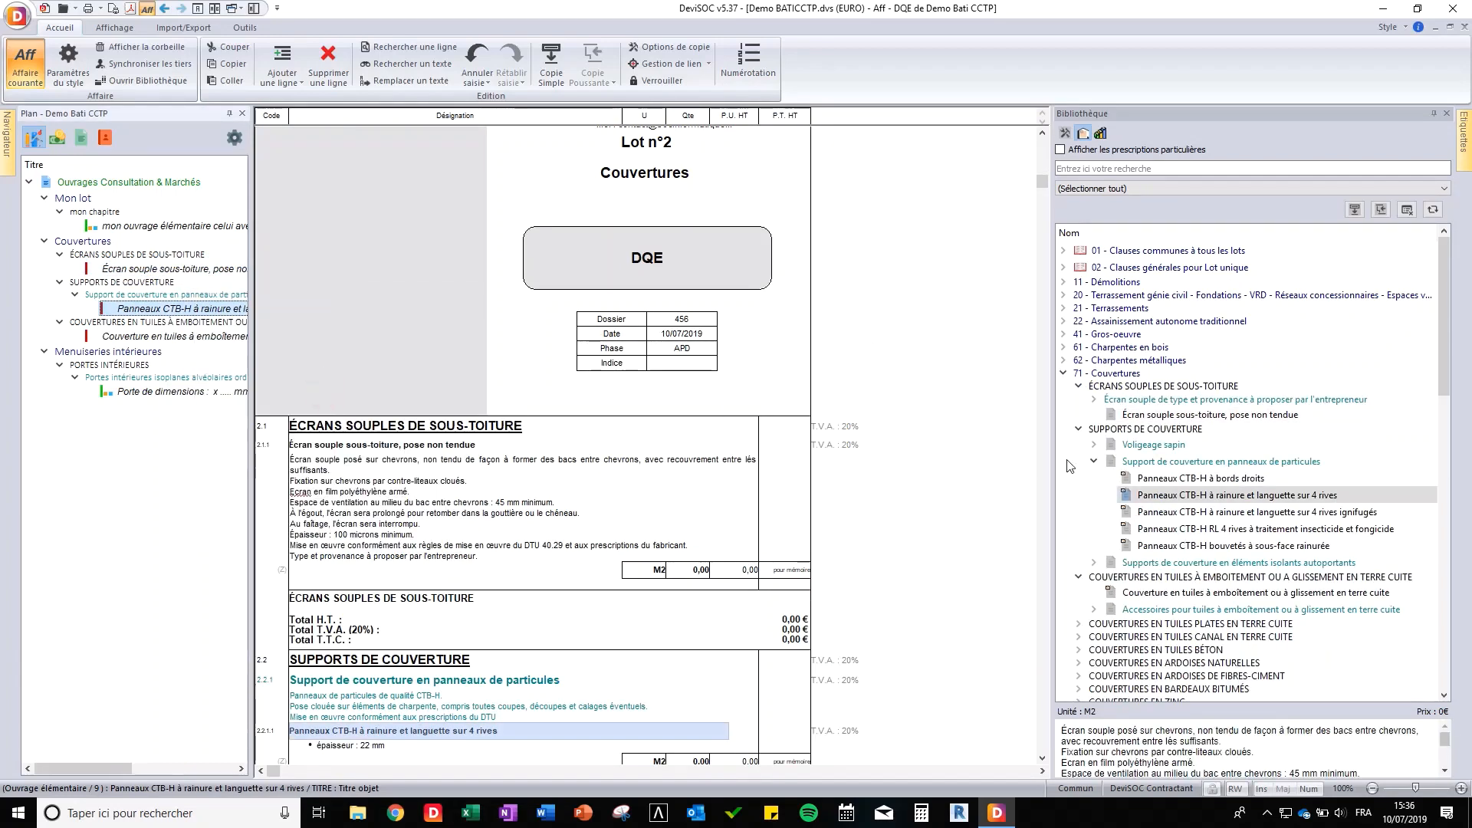
- Choose the 19 mm thickness for the CTB-H panel in the library and try to update the panel in the document
click(1102, 748)
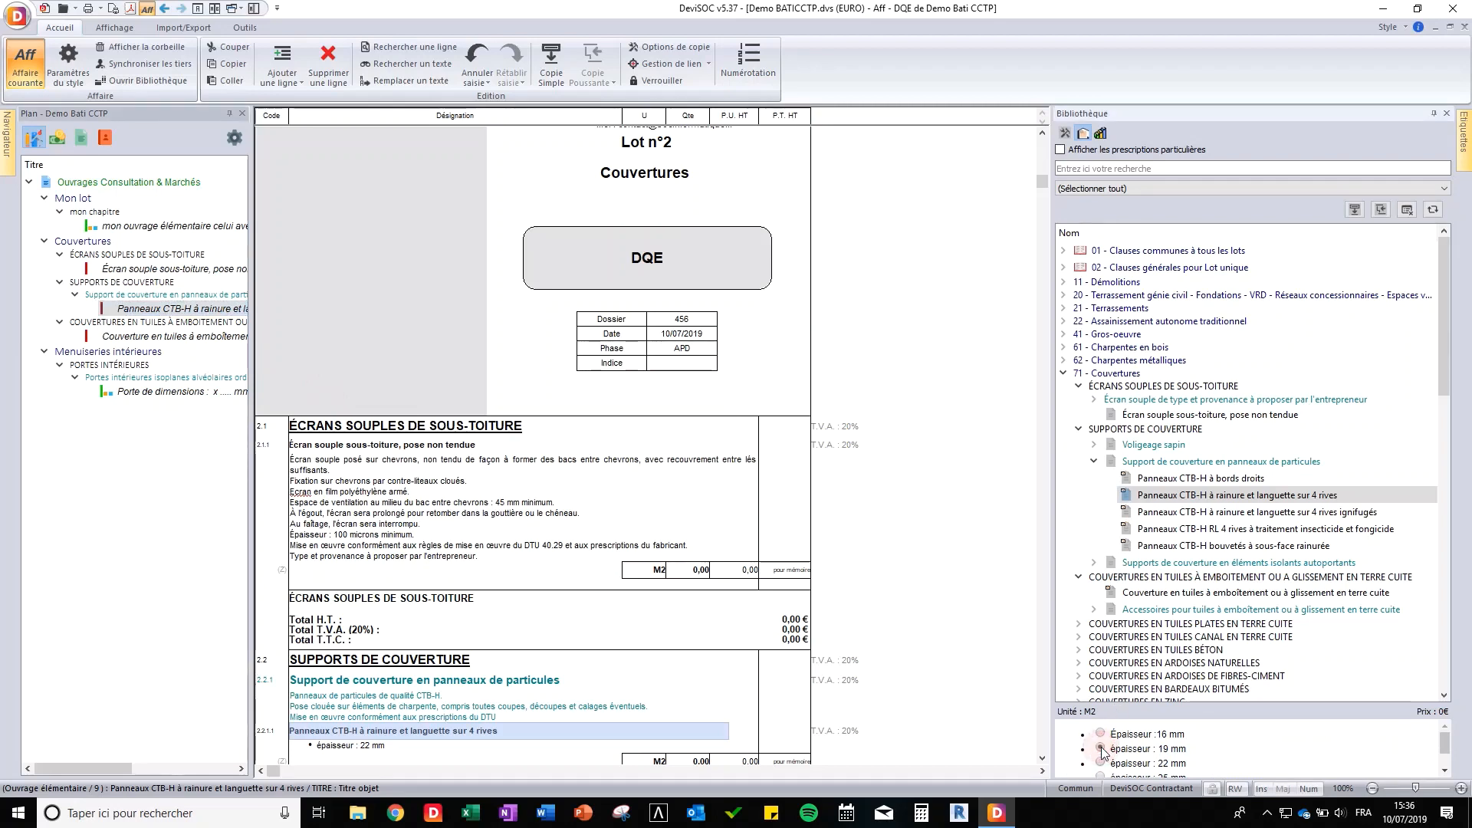
click(1382, 209)
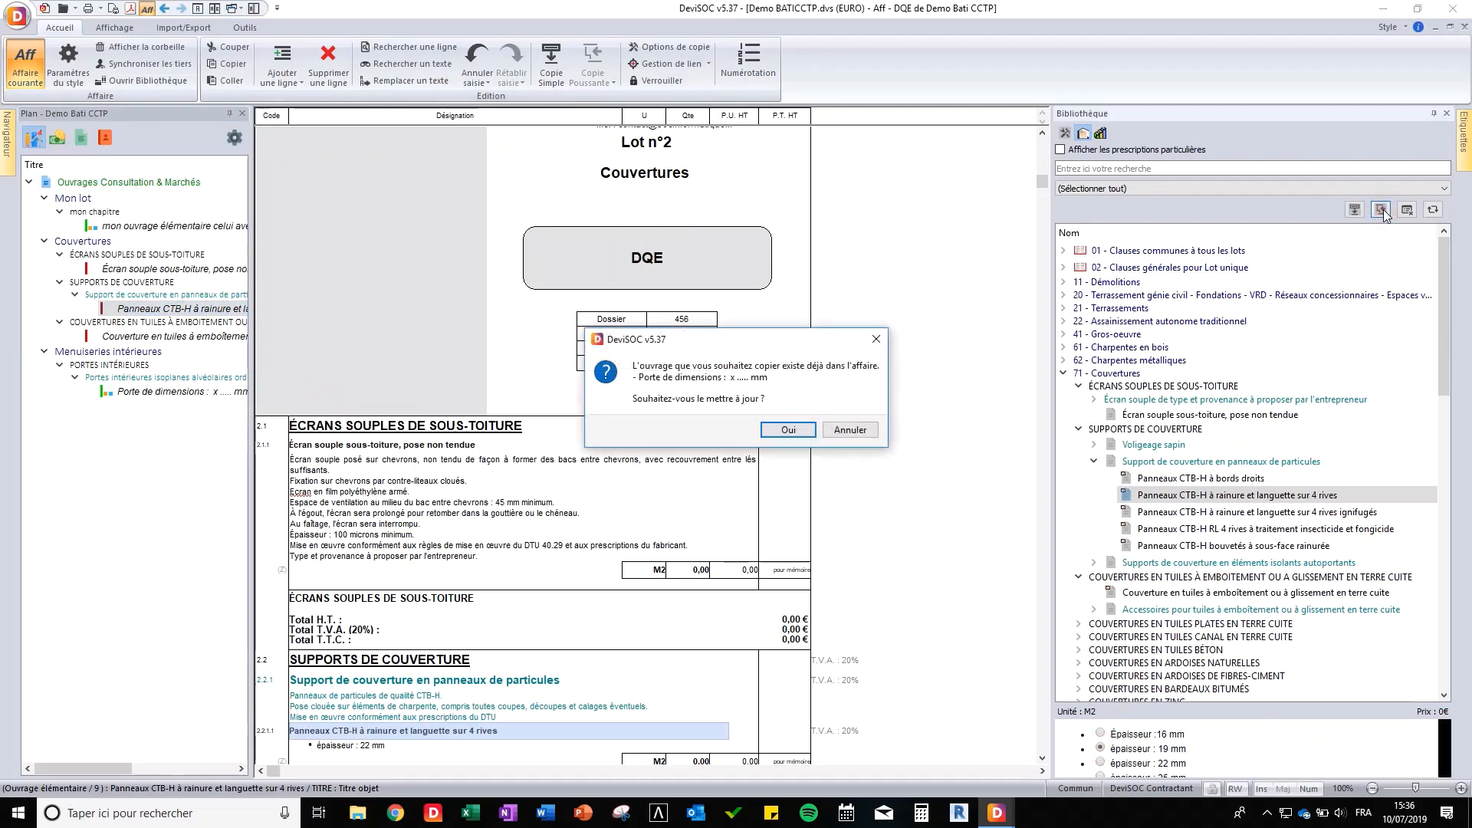
click(786, 430)
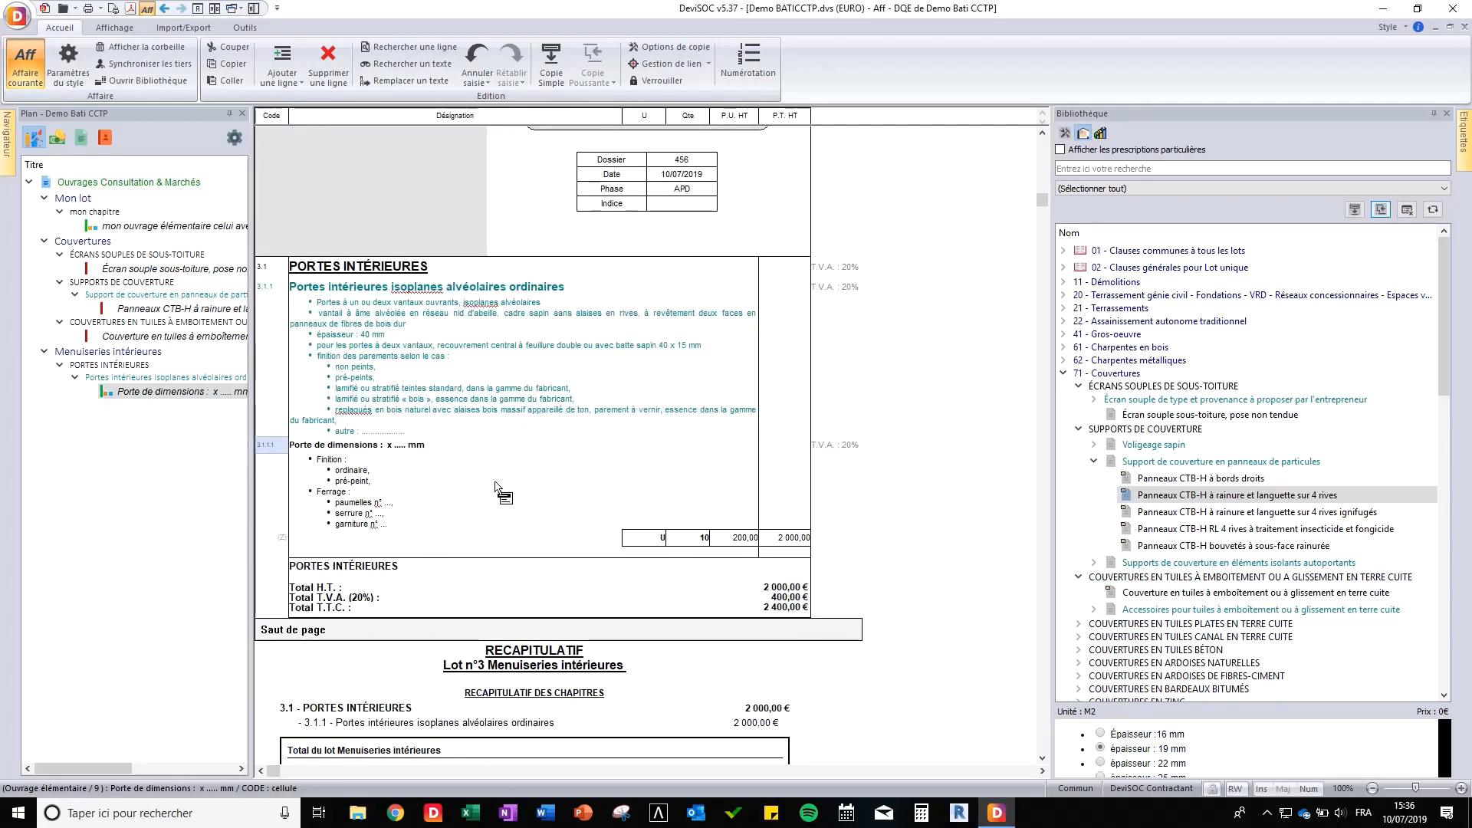
scroll(564, 430, up, 4)
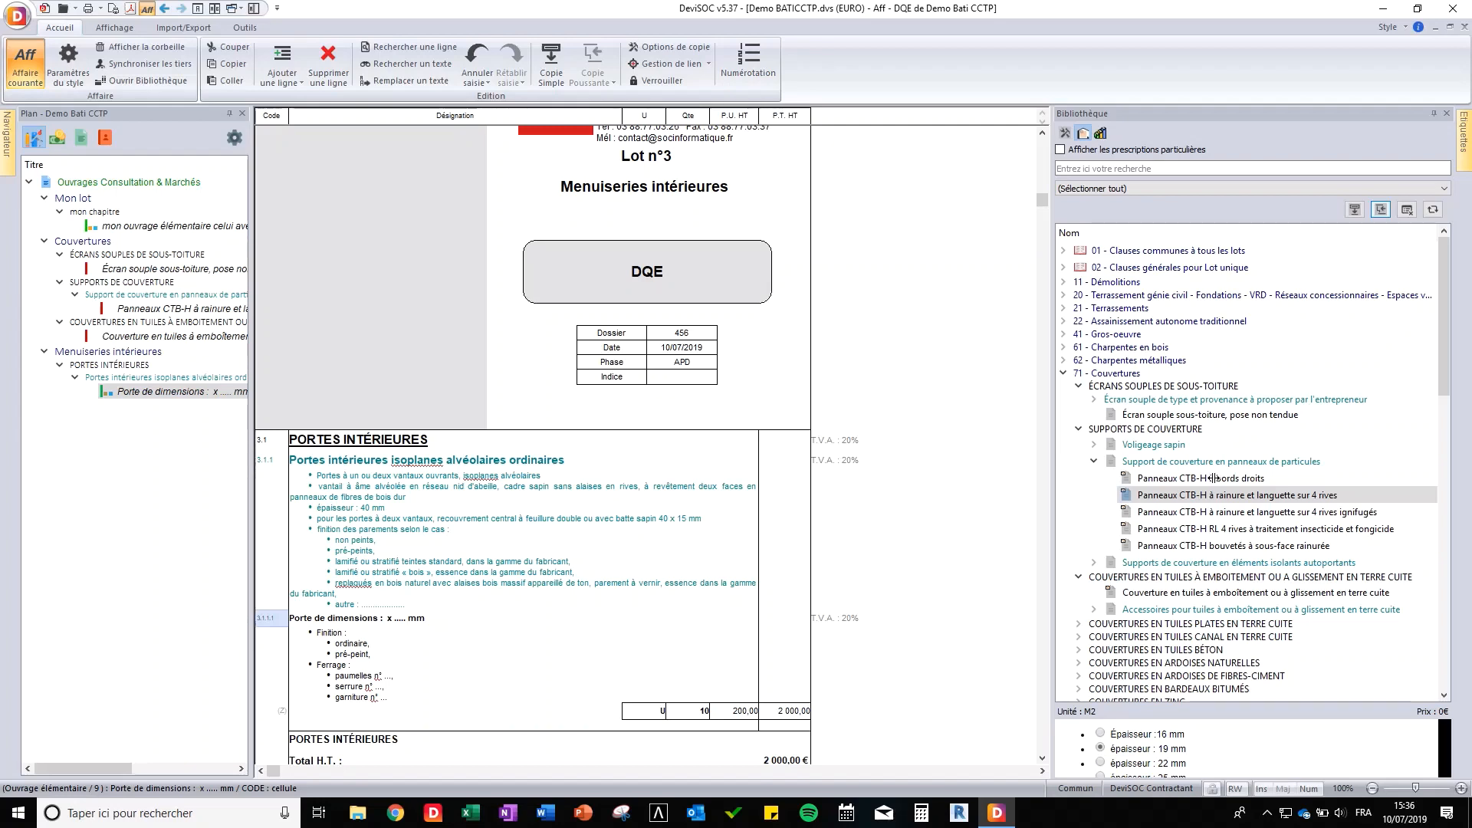
click(177, 307)
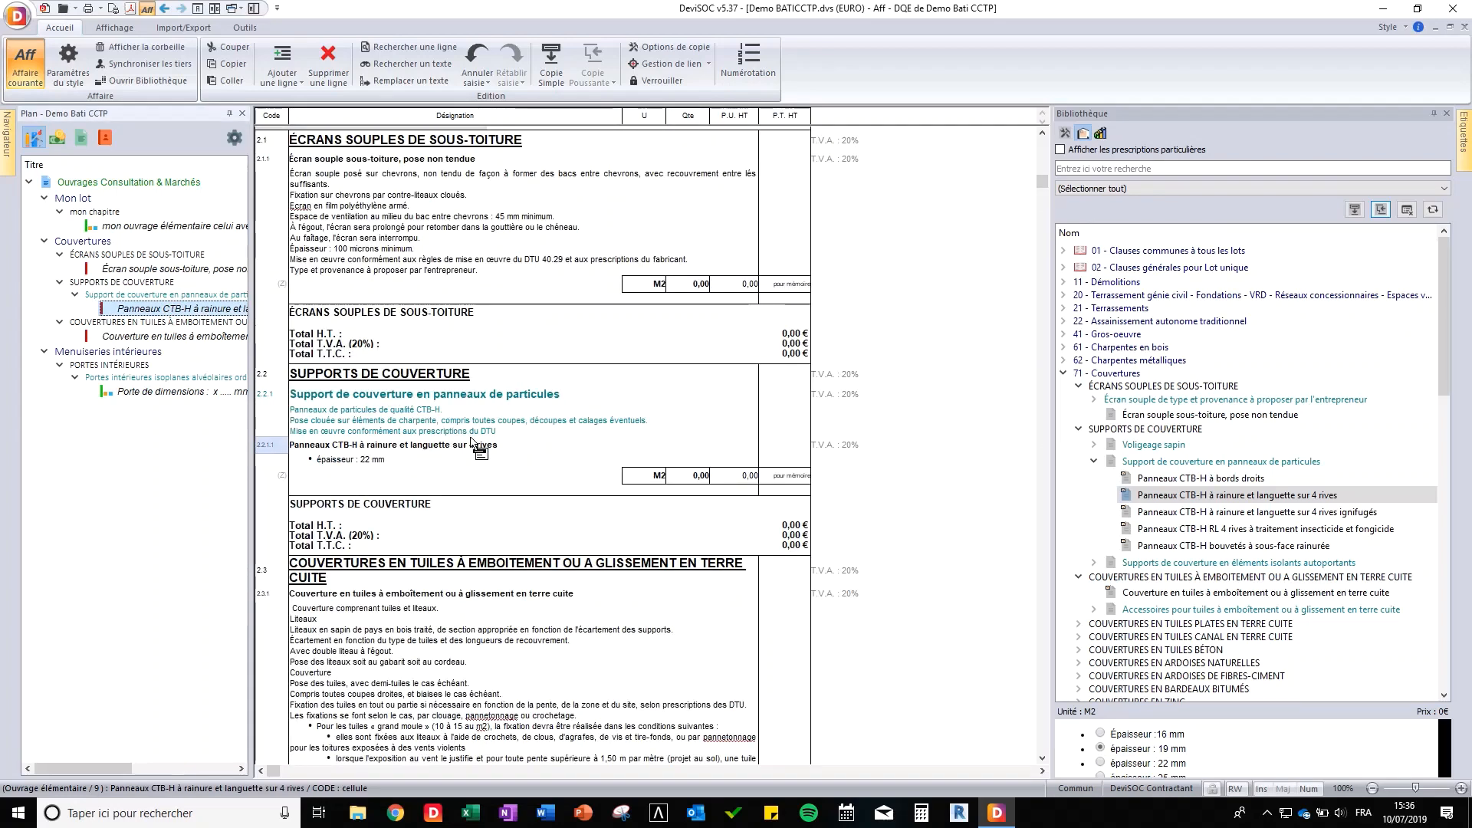
- Set the quantity of "Écran souple sous-toiture, pose non tendue" to 100 M2
scroll(457, 457, up, 6)
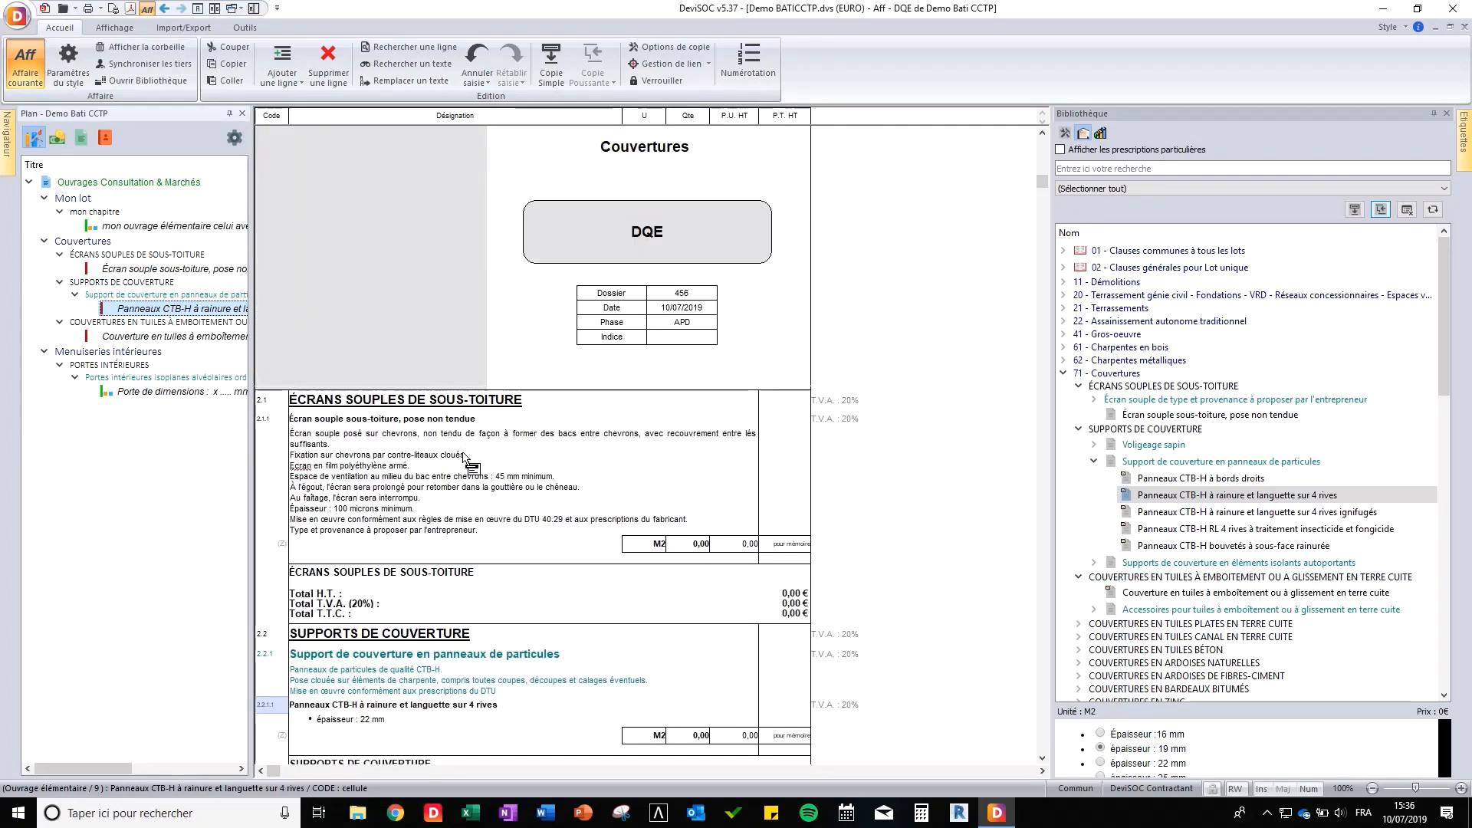
click(693, 546)
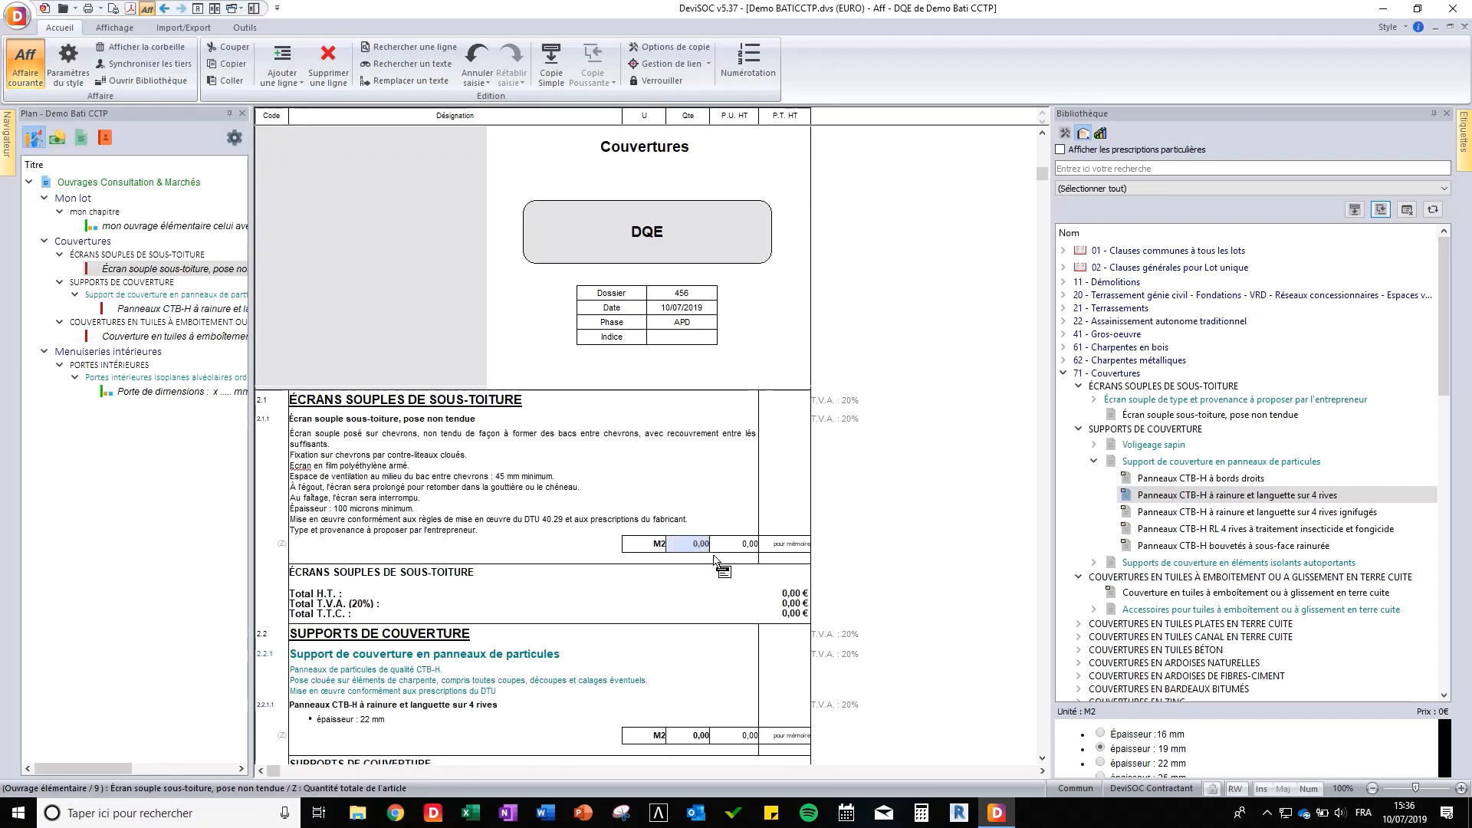
text(100)
key(Return)
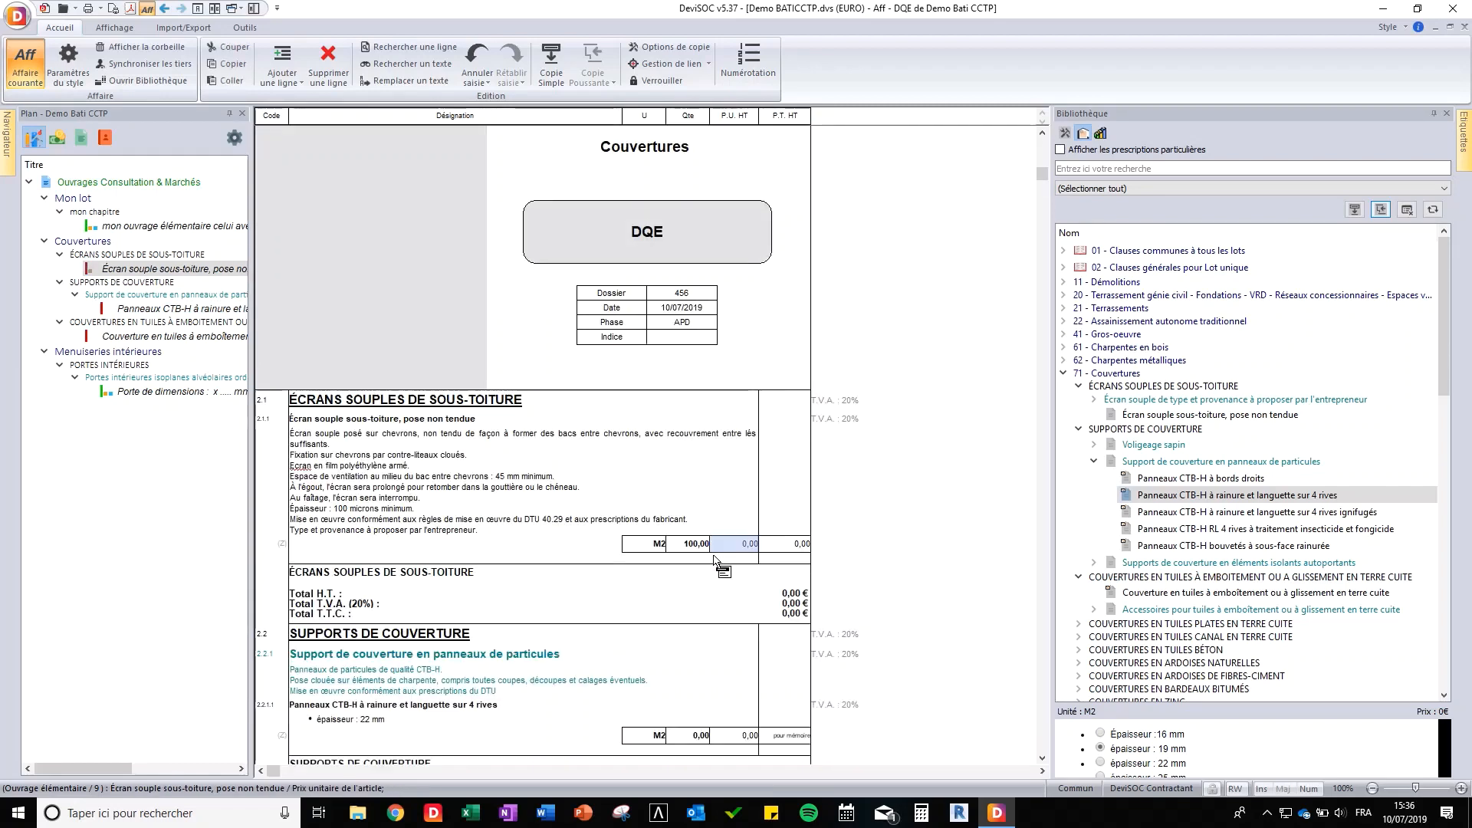
click(458, 530)
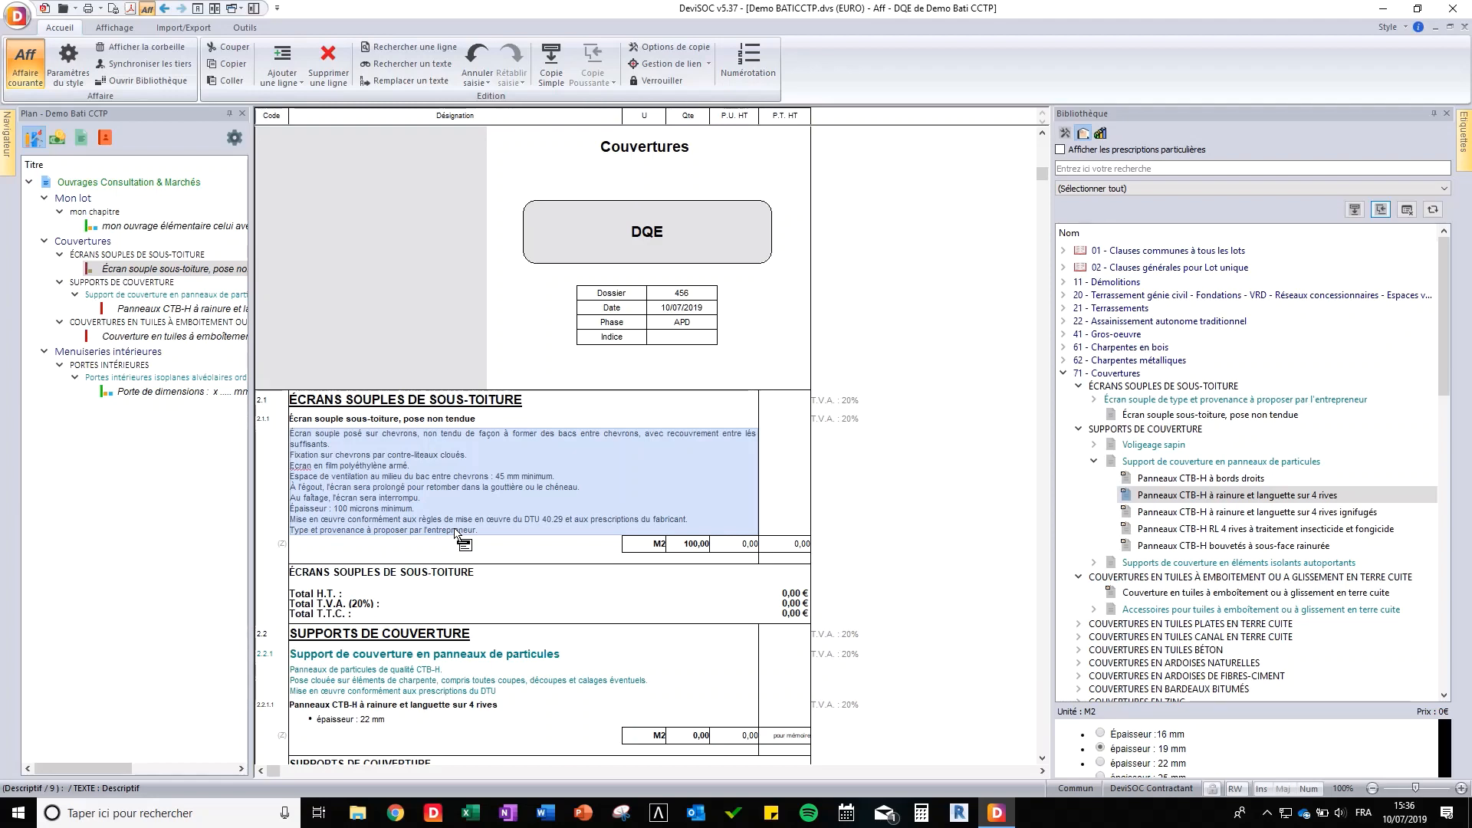
- Set the quantity of "Panneaux CTB-H à rainure et languette sur 4 rives" to 50 M2
scroll(458, 533, down, 3)
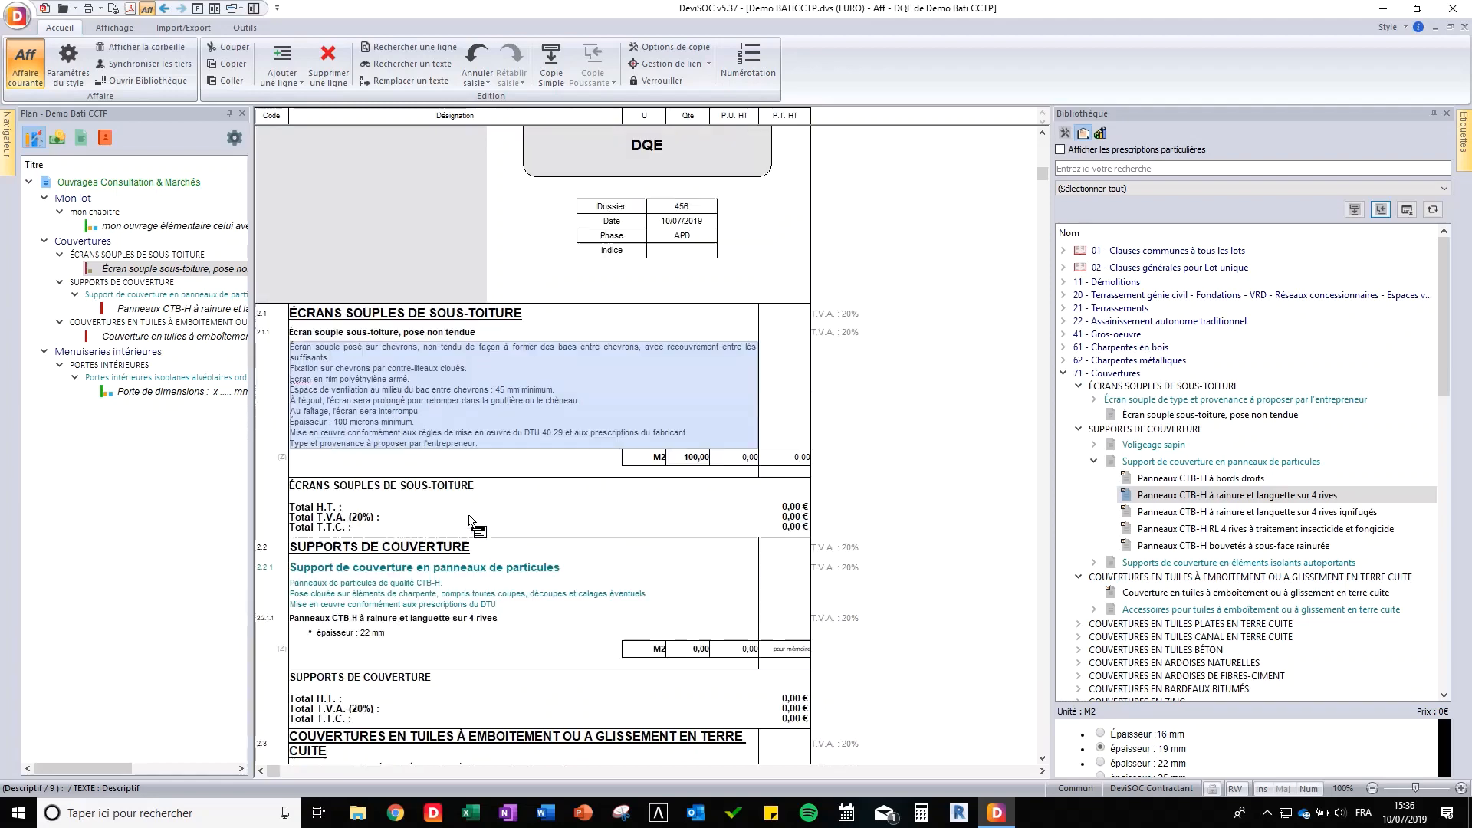
click(690, 562)
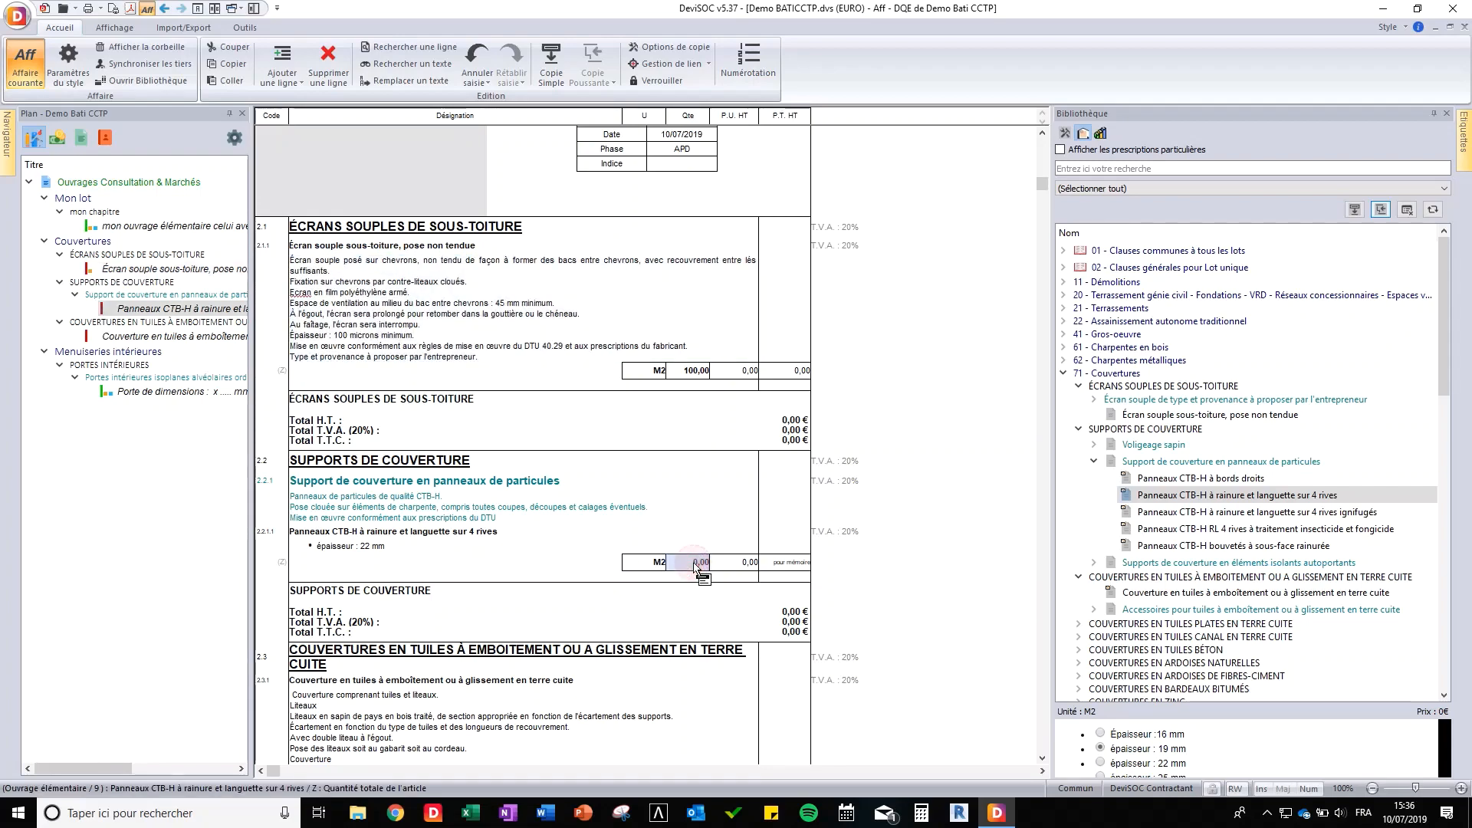
text(50)
key(Return)
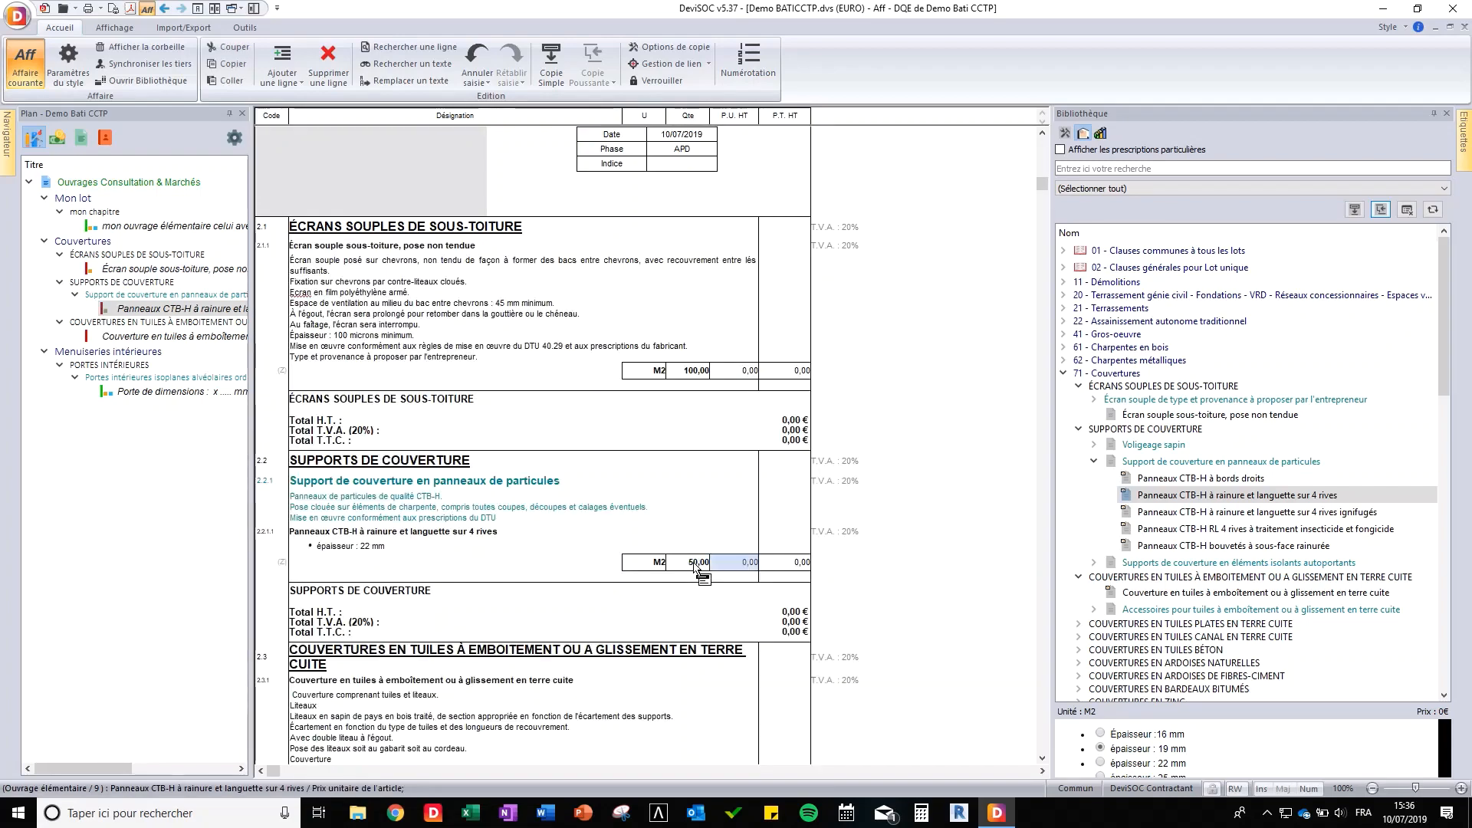
click(574, 467)
- Set the quantity of "Couverture en tuiles à emboîtement ou à glissement en terre cuite" to 50 ML
scroll(642, 522, down, 4)
scroll(642, 515, down, 1)
click(703, 577)
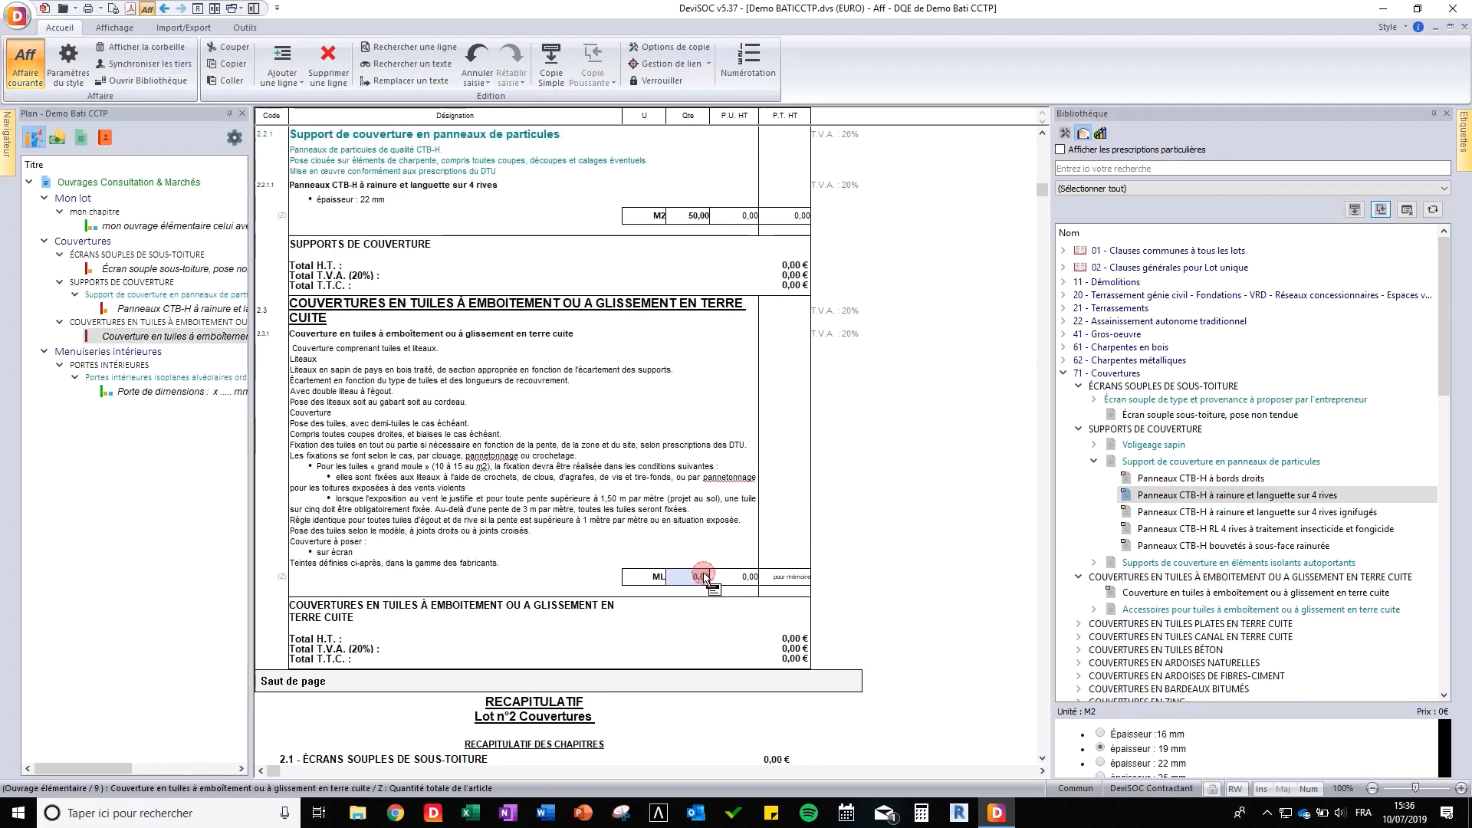
text(50)
key(Return)
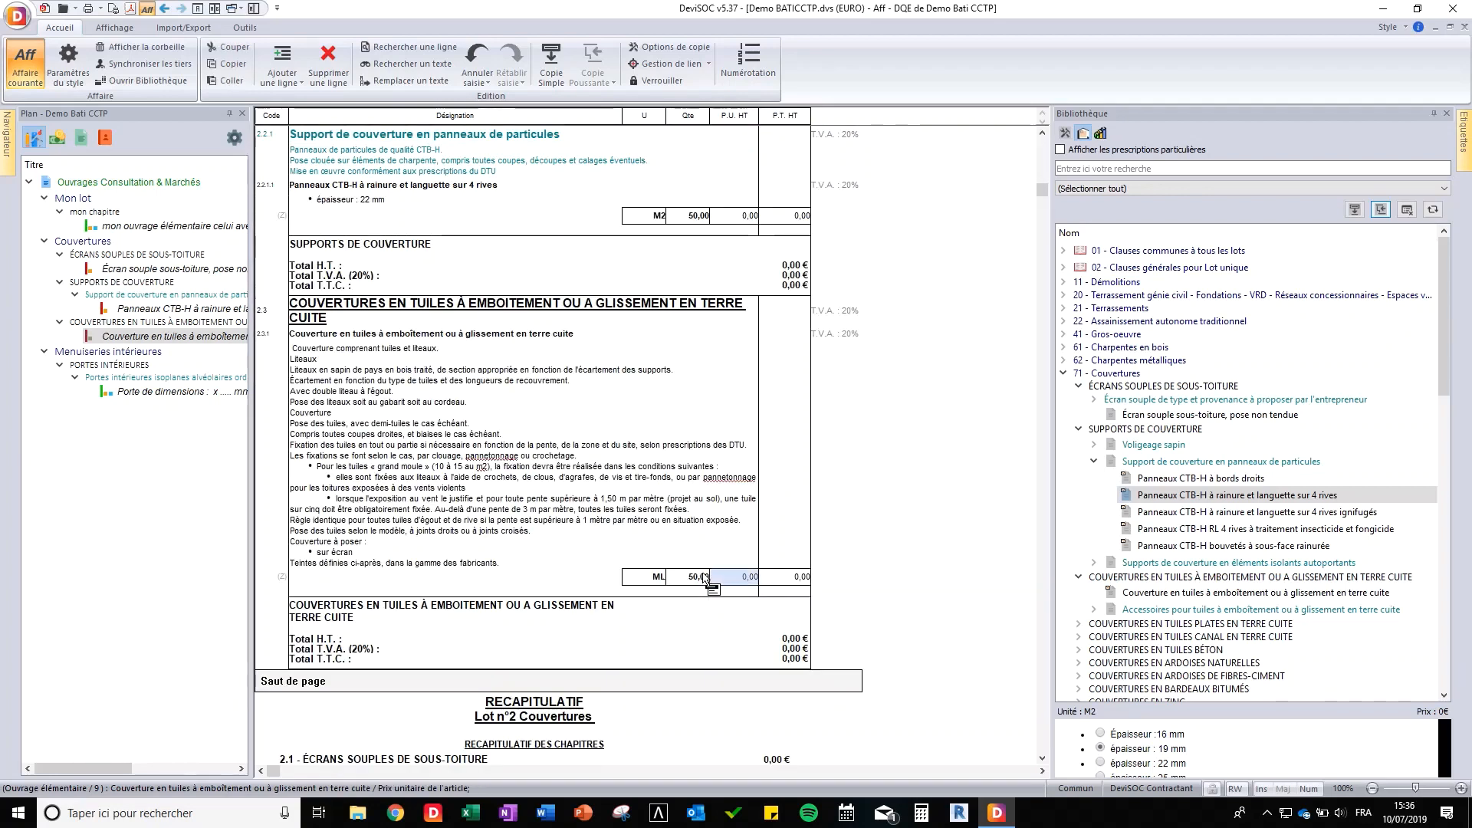
- Switch the "Ouvrages Consultation & Marchés" section to the CCTP favourite style and review its roofing and interior door descriptions
click(49, 183)
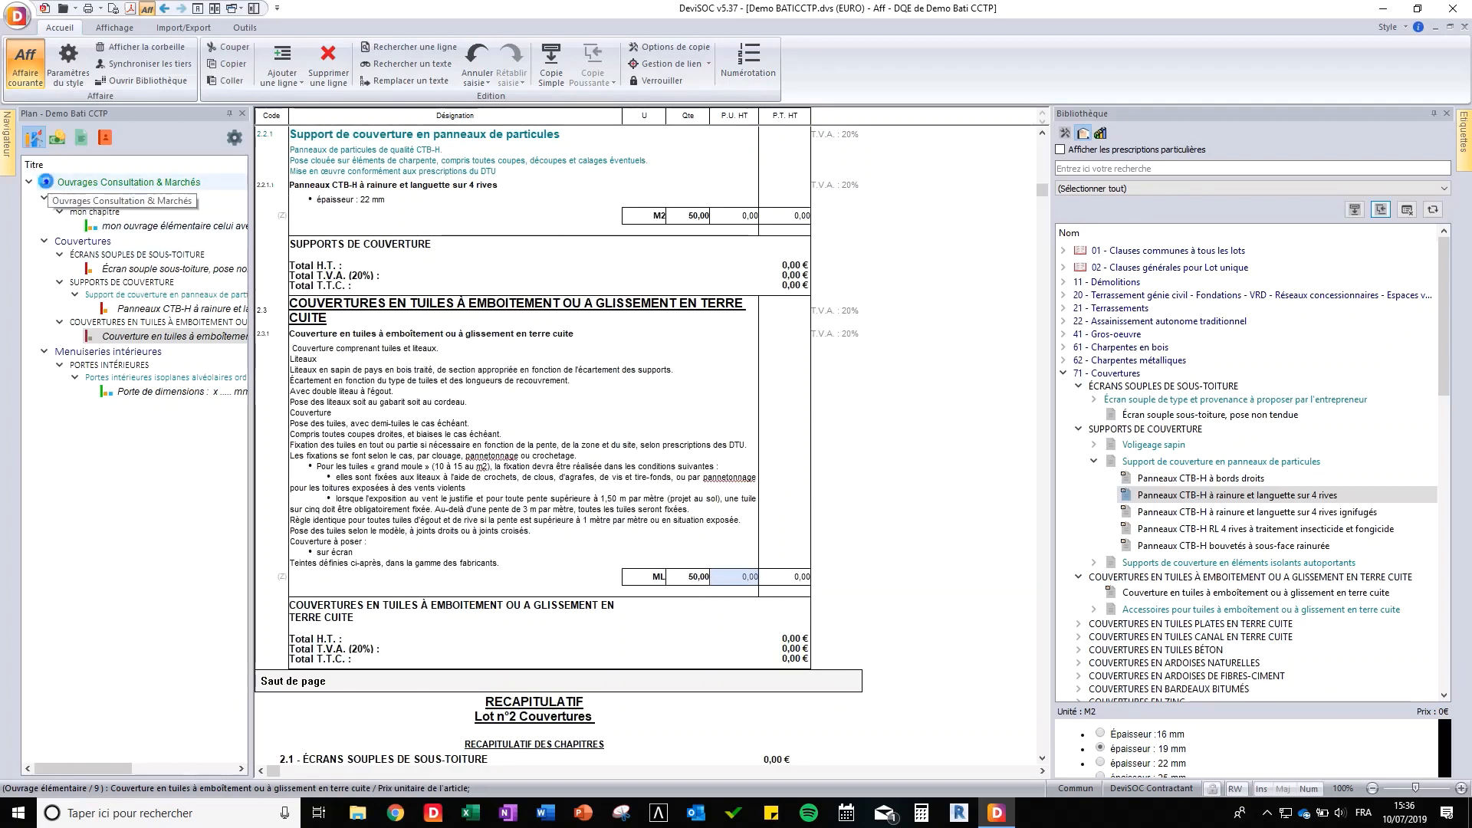
right_click(49, 183)
mouse_move(148, 179)
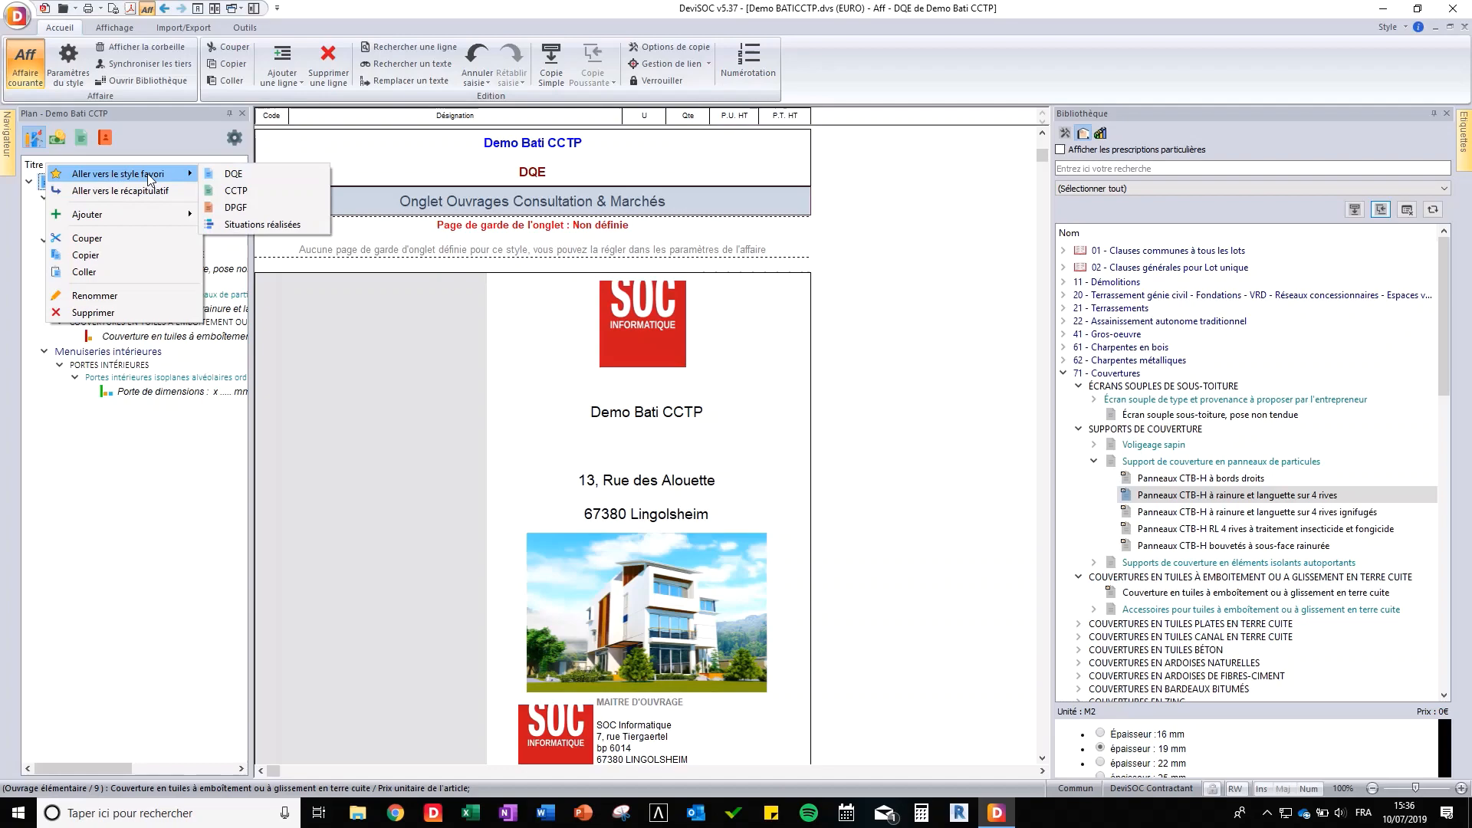
click(236, 190)
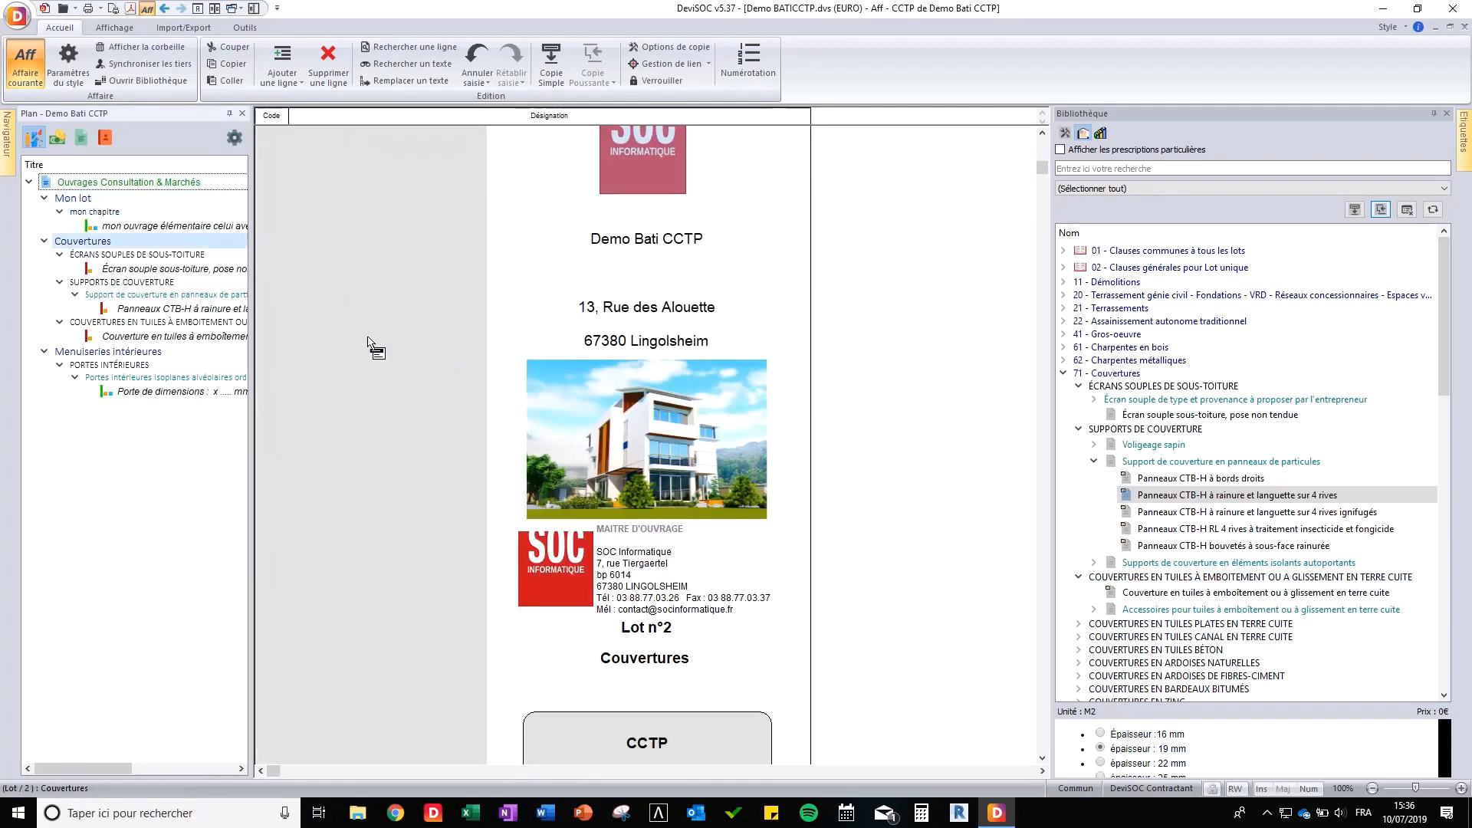
click(175, 269)
scroll(438, 406, down, 2)
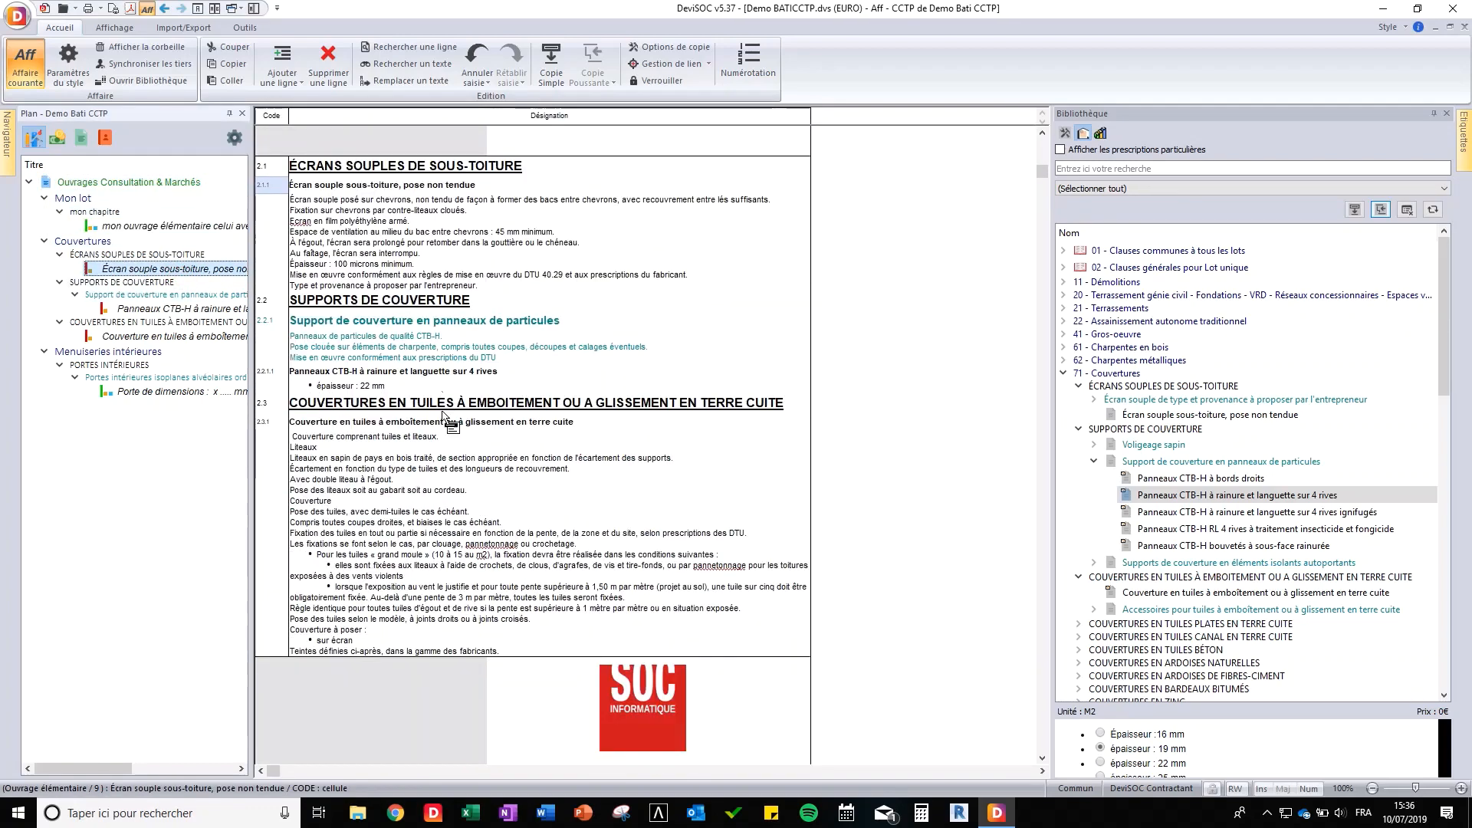
click(182, 308)
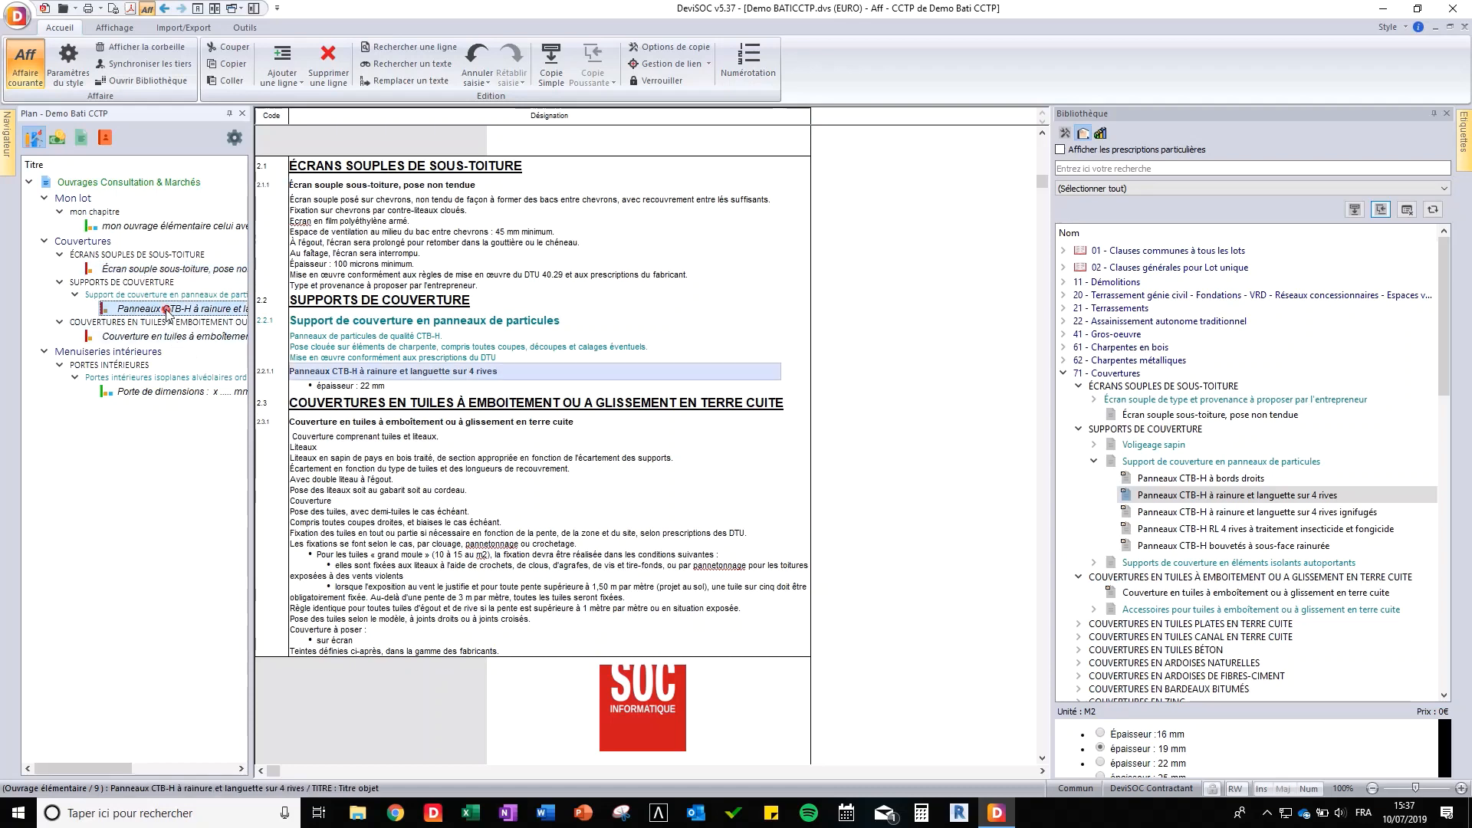
click(173, 393)
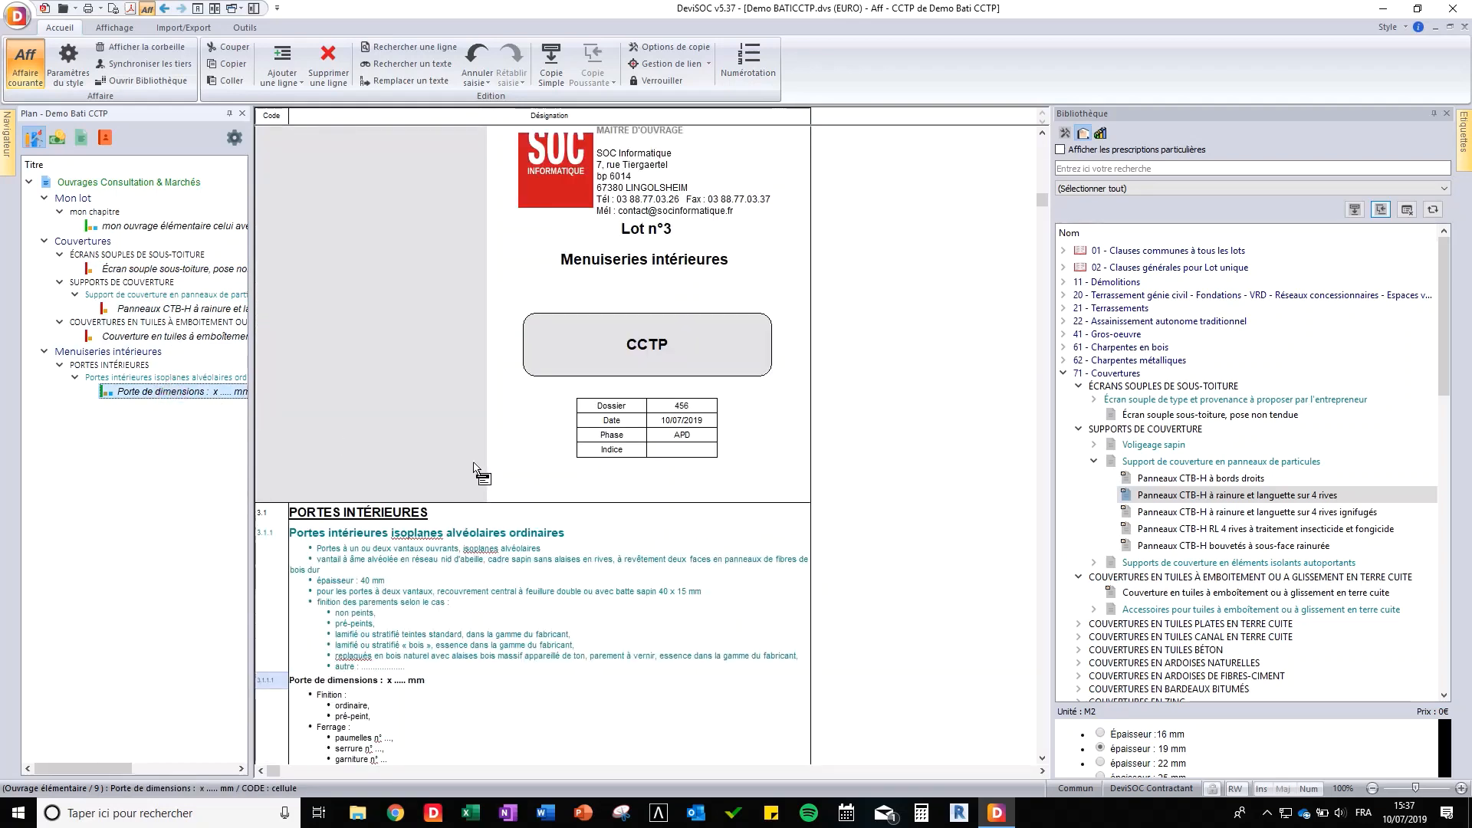
- Switch the document to the DPGF style and review the quantities and blank price lines of the "Couvertures" lot
scroll(411, 460, up, 4)
mouse_move(9, 158)
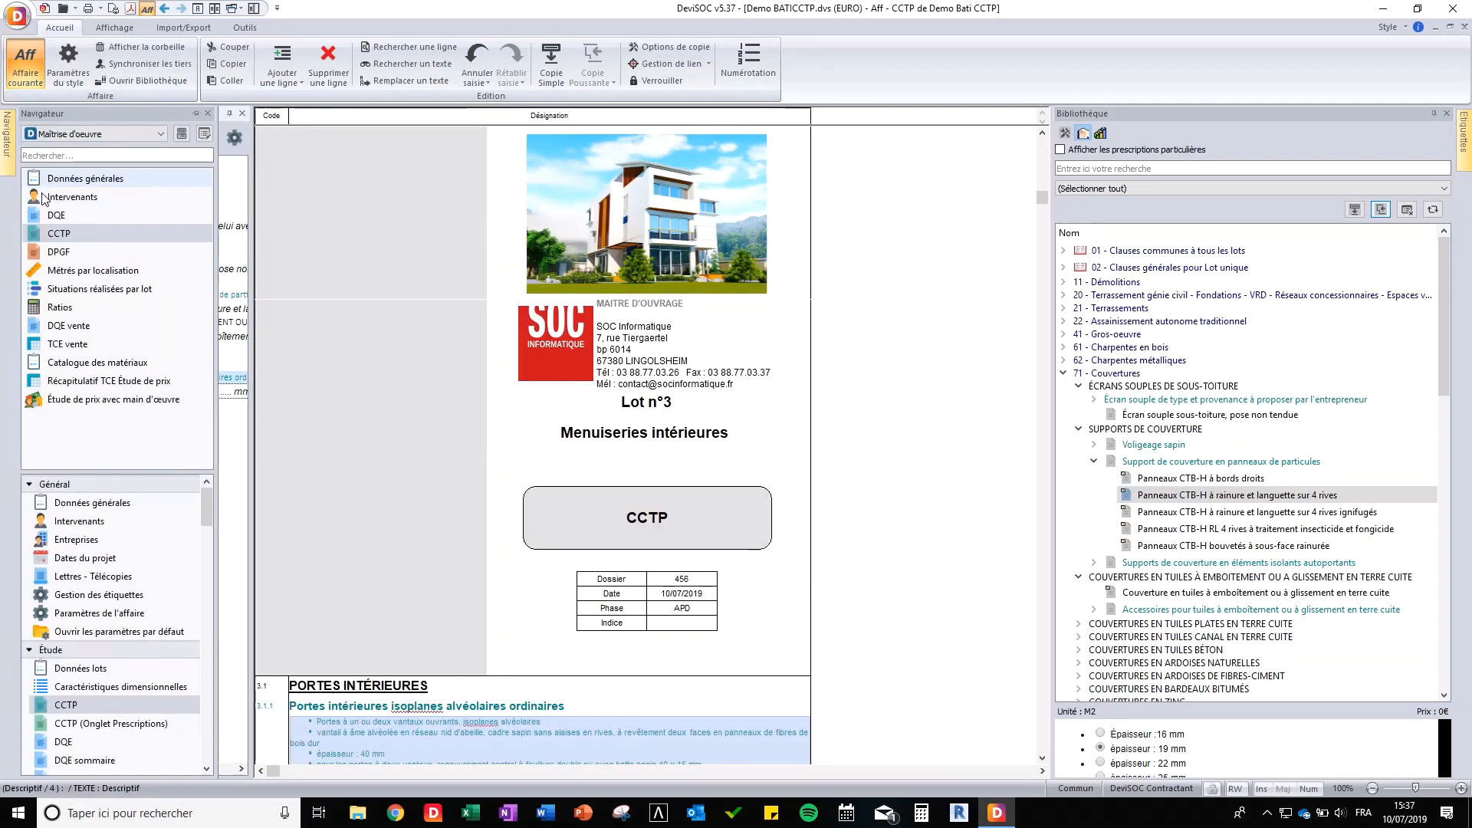
click(59, 251)
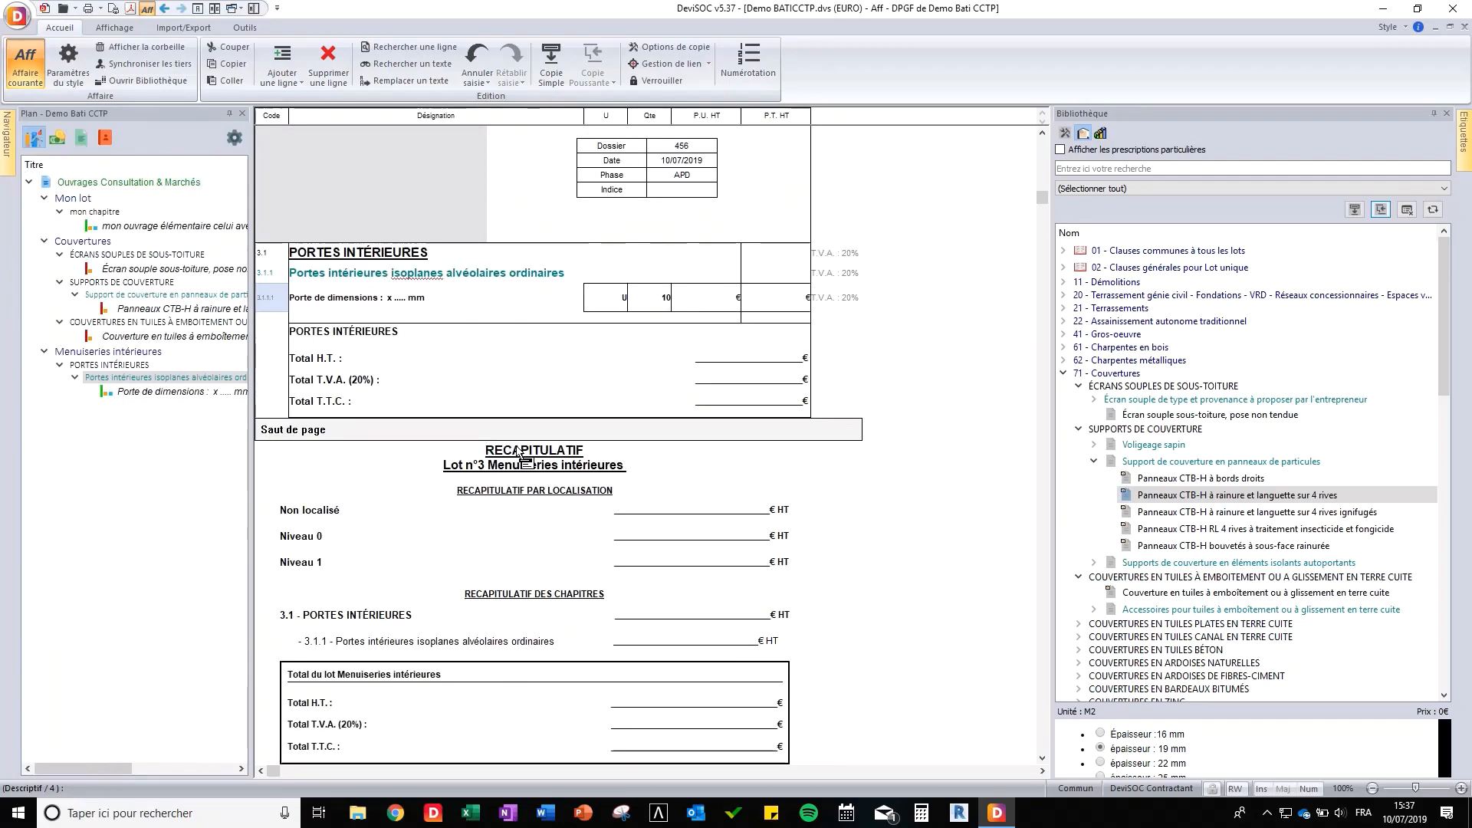
click(167, 309)
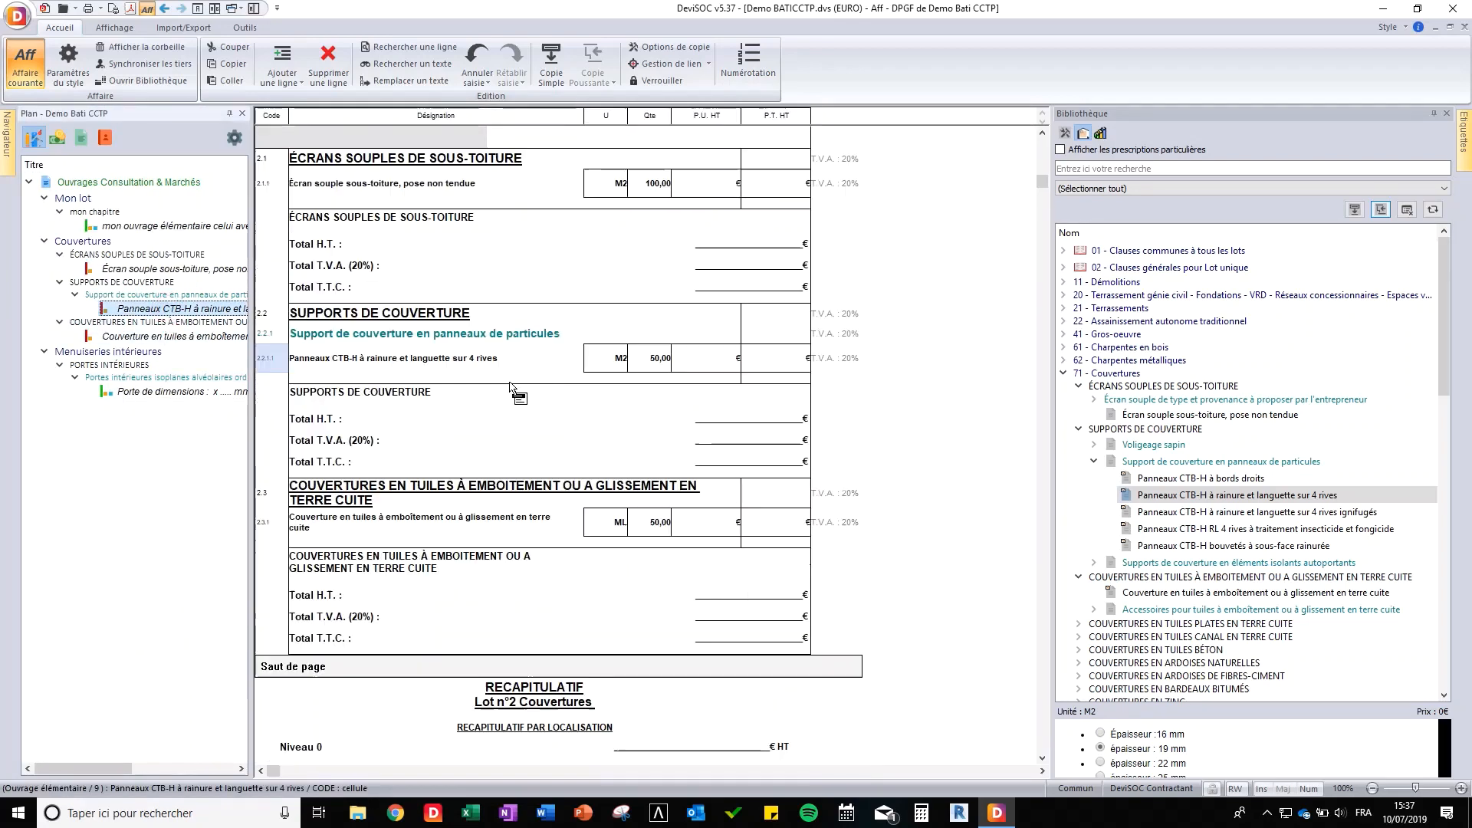
scroll(511, 382, up, 2)
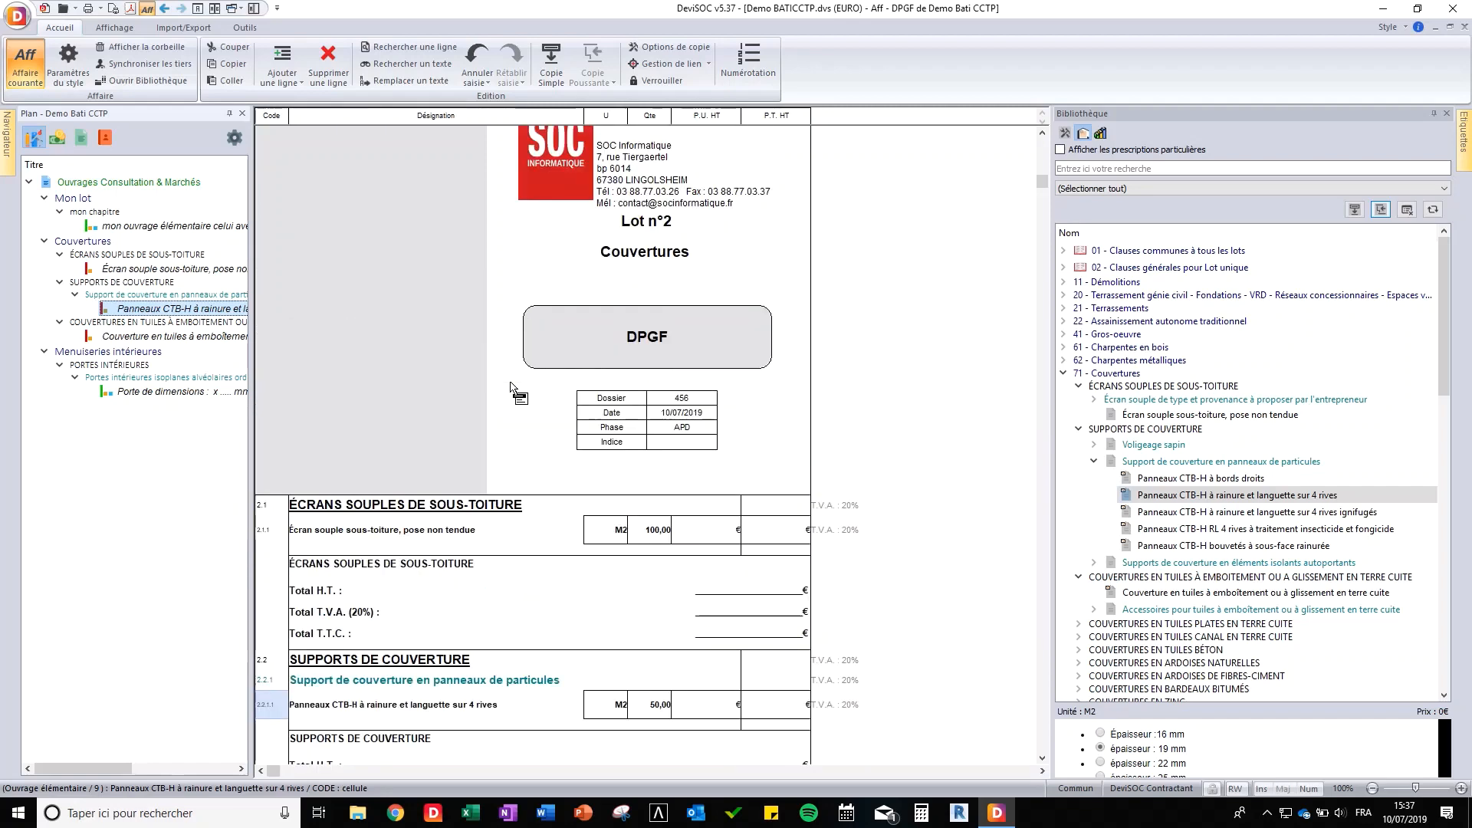
click(577, 341)
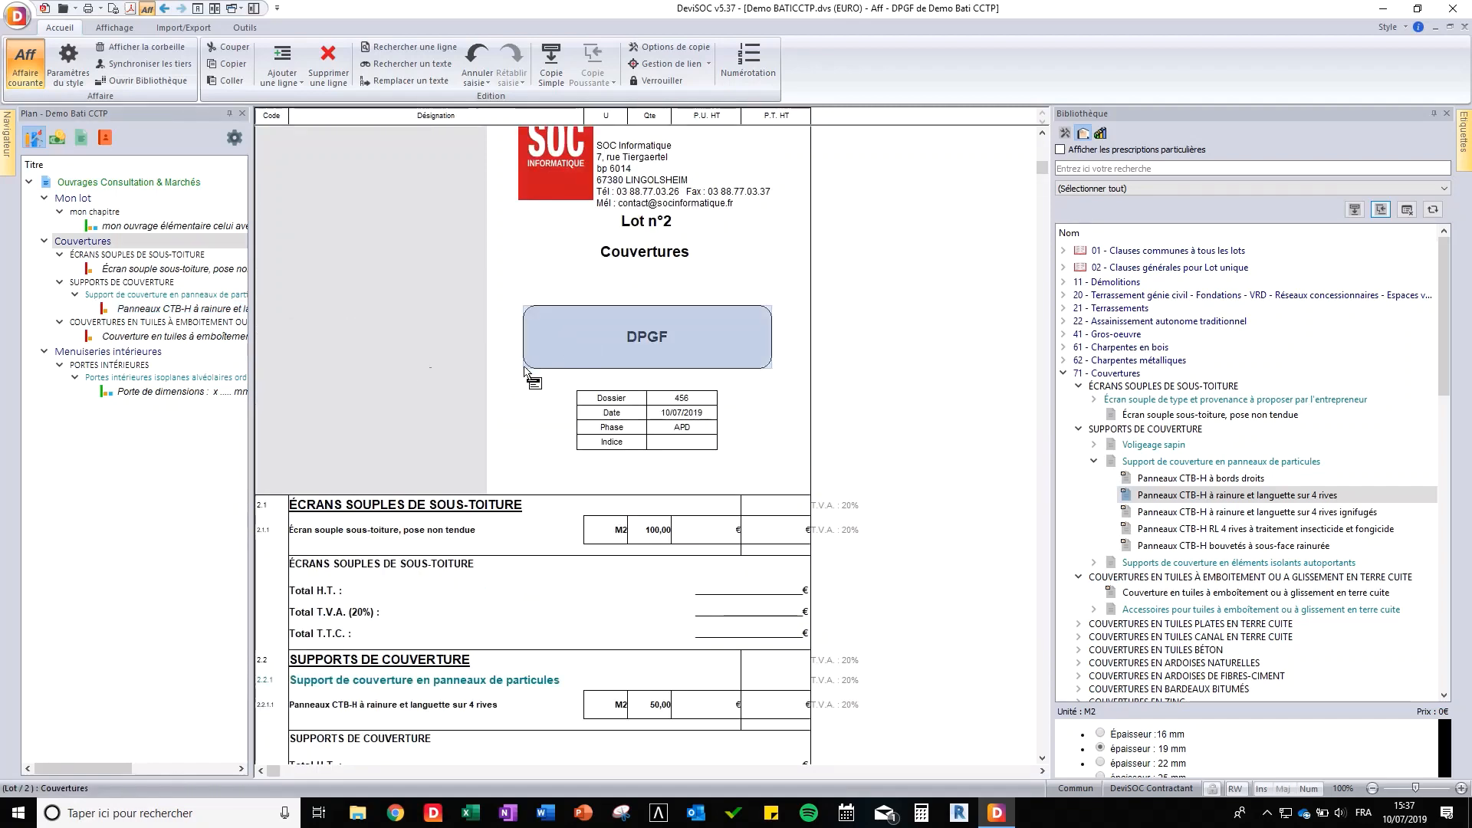
- Return the "Couvertures" lot to the CCTP style and export it as a PDF, checking the pages before closing it
click(7, 134)
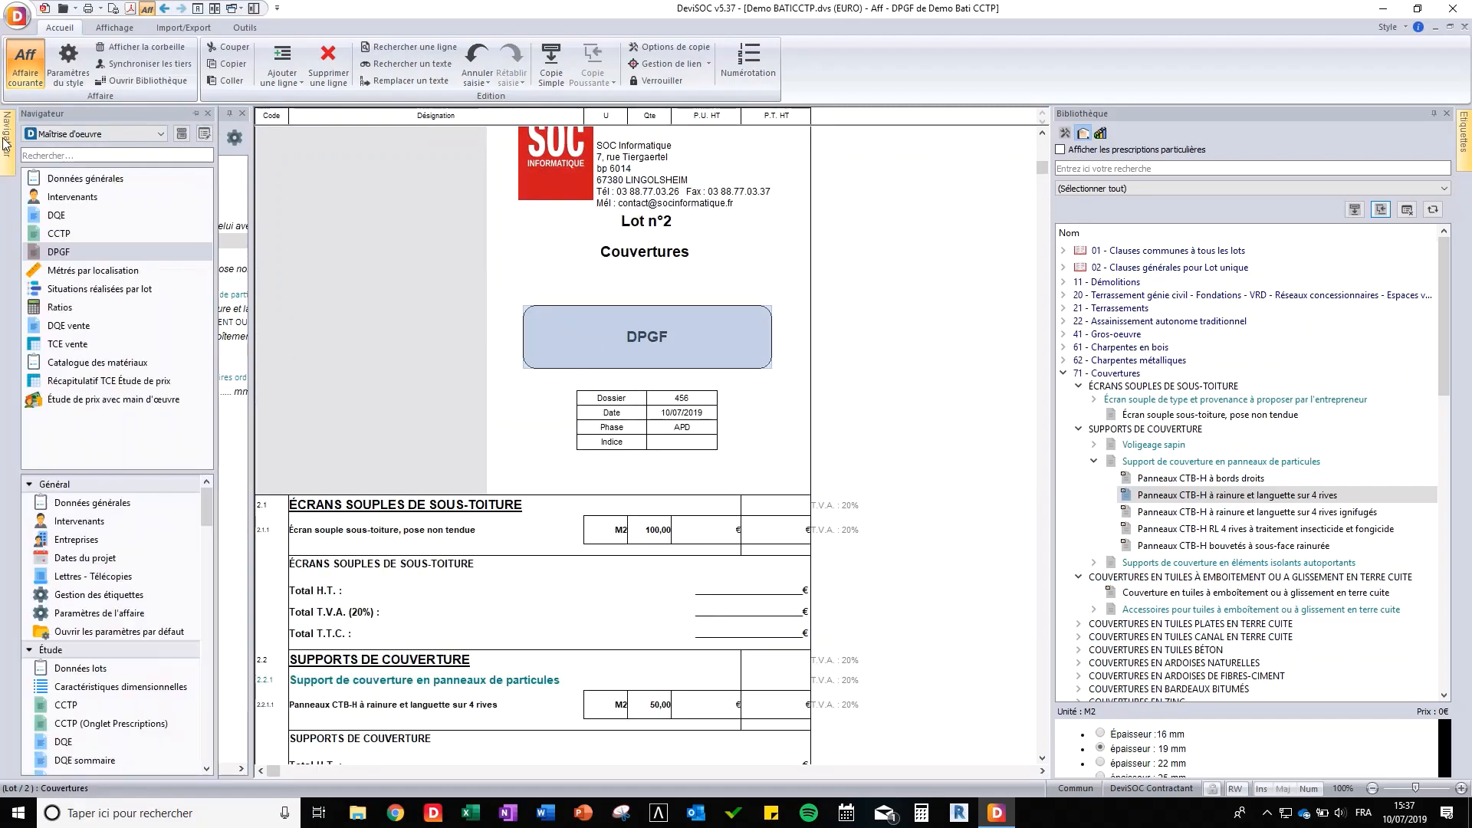
click(59, 235)
click(617, 405)
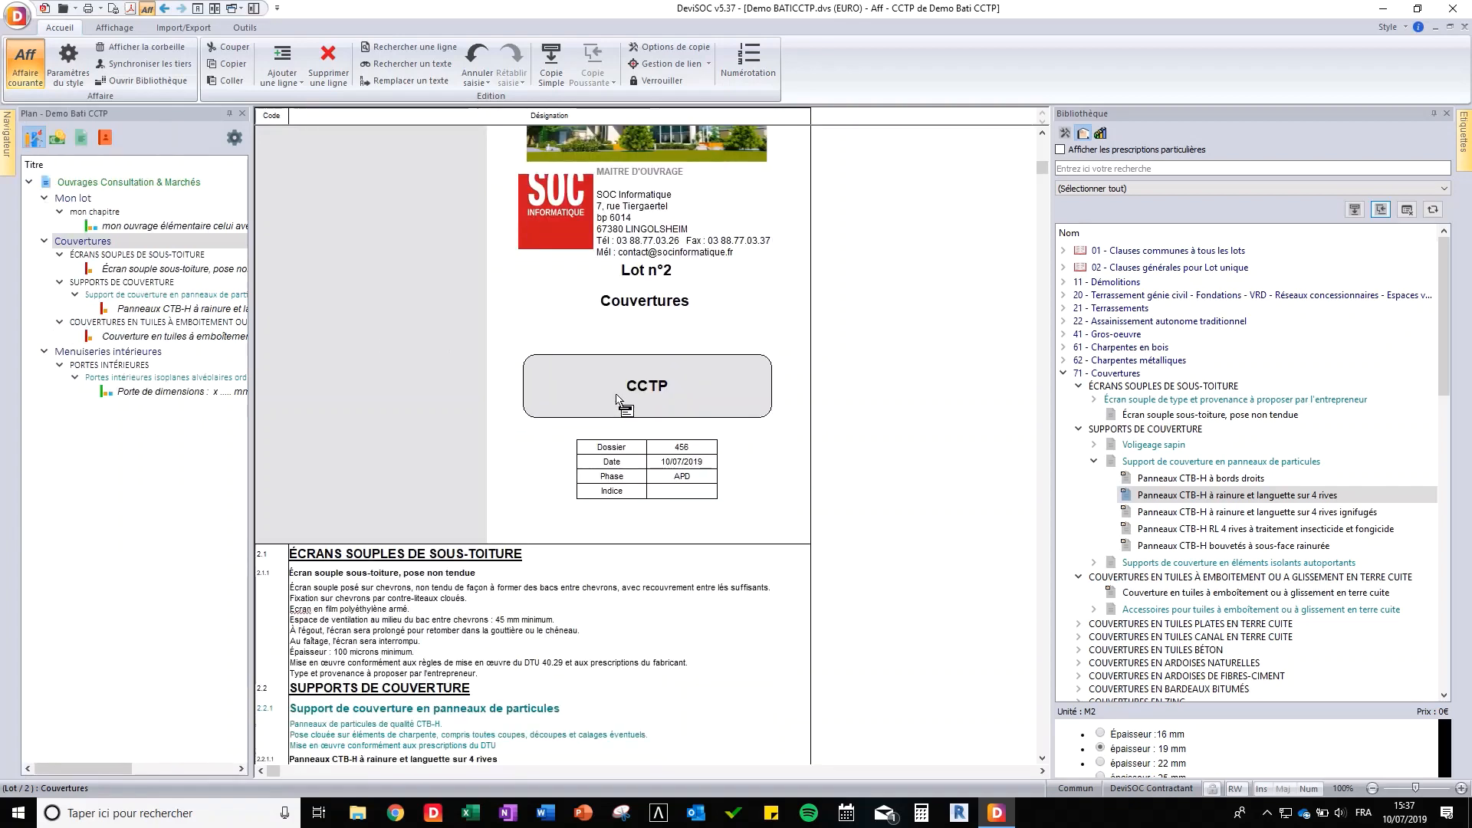
click(128, 11)
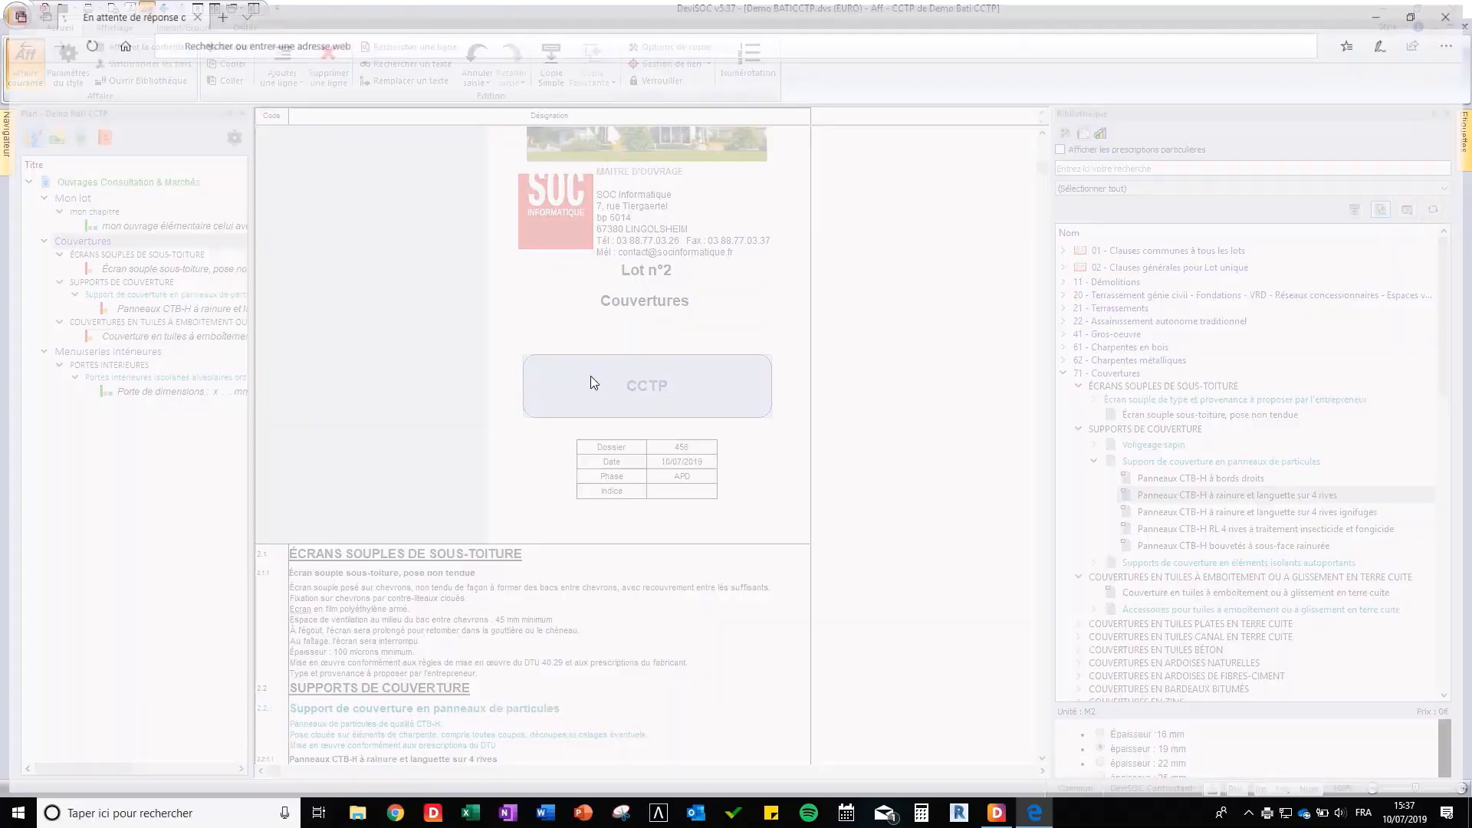
scroll(591, 391, down, 15)
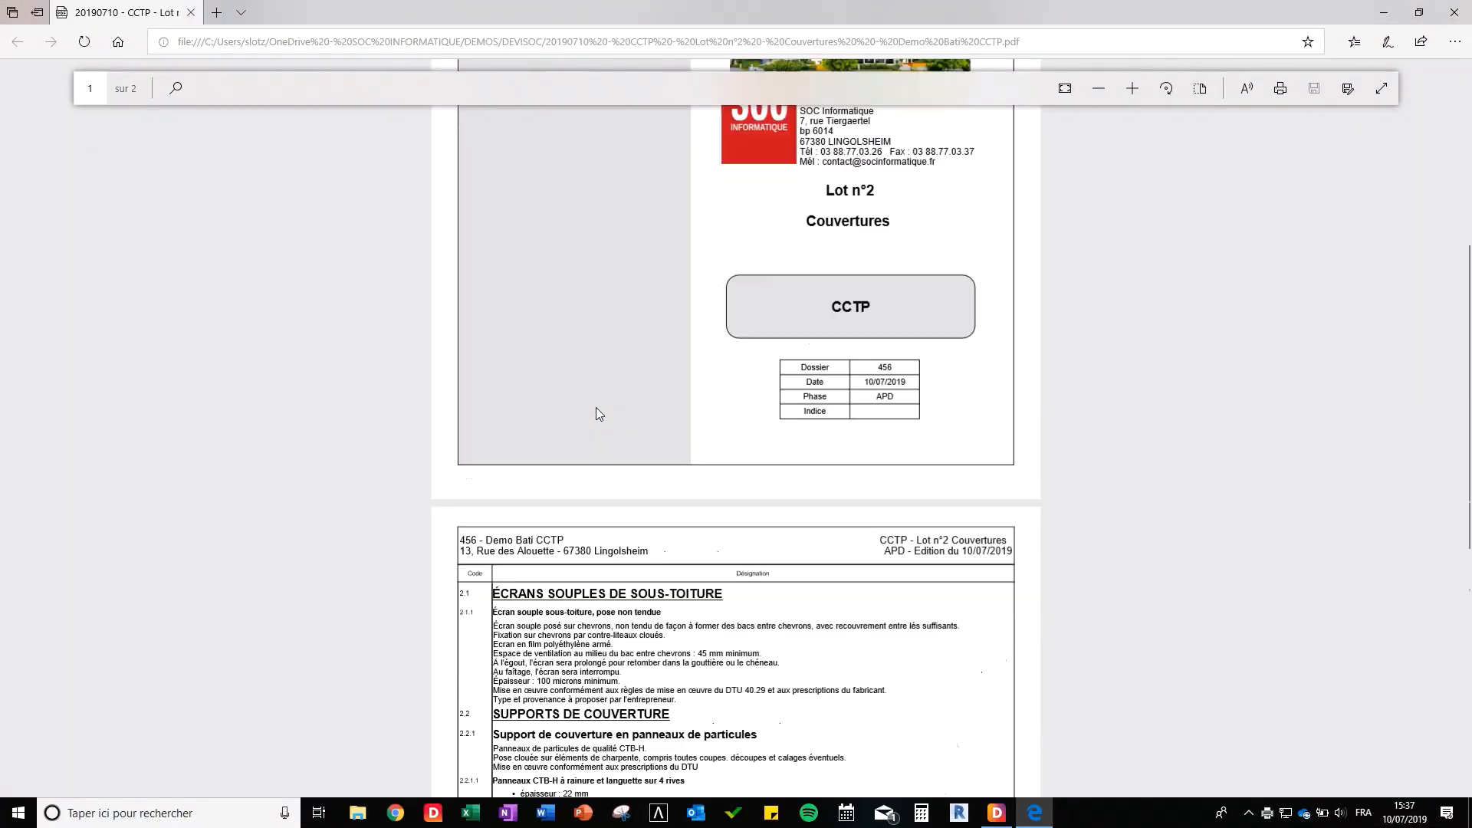
click(1455, 12)
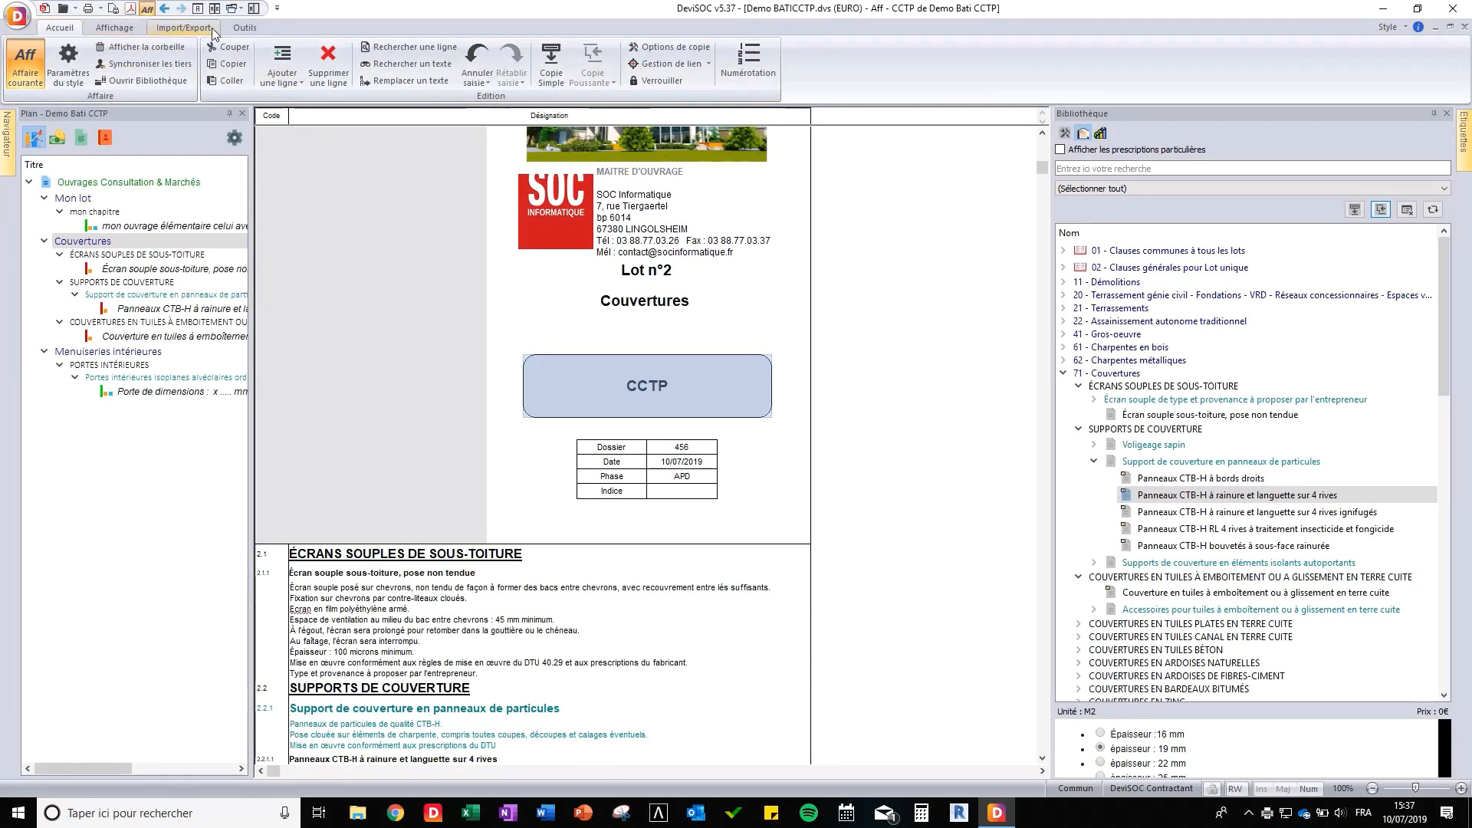
- Export the "Couvertures" CCTP to Word as word001.docx, replacing the existing file, and open it with its content recovered
click(183, 28)
click(61, 60)
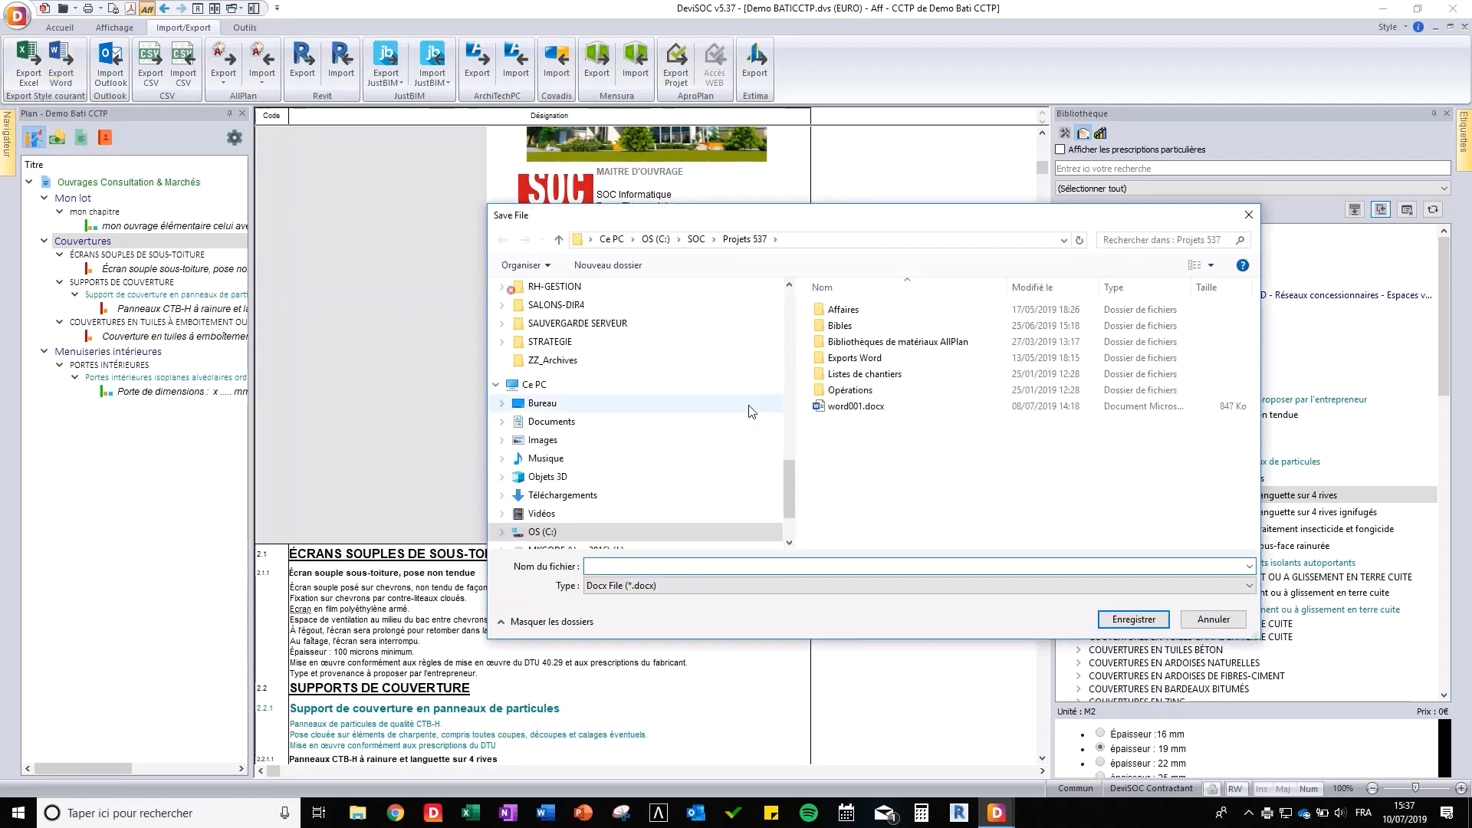
double_click(843, 407)
click(773, 408)
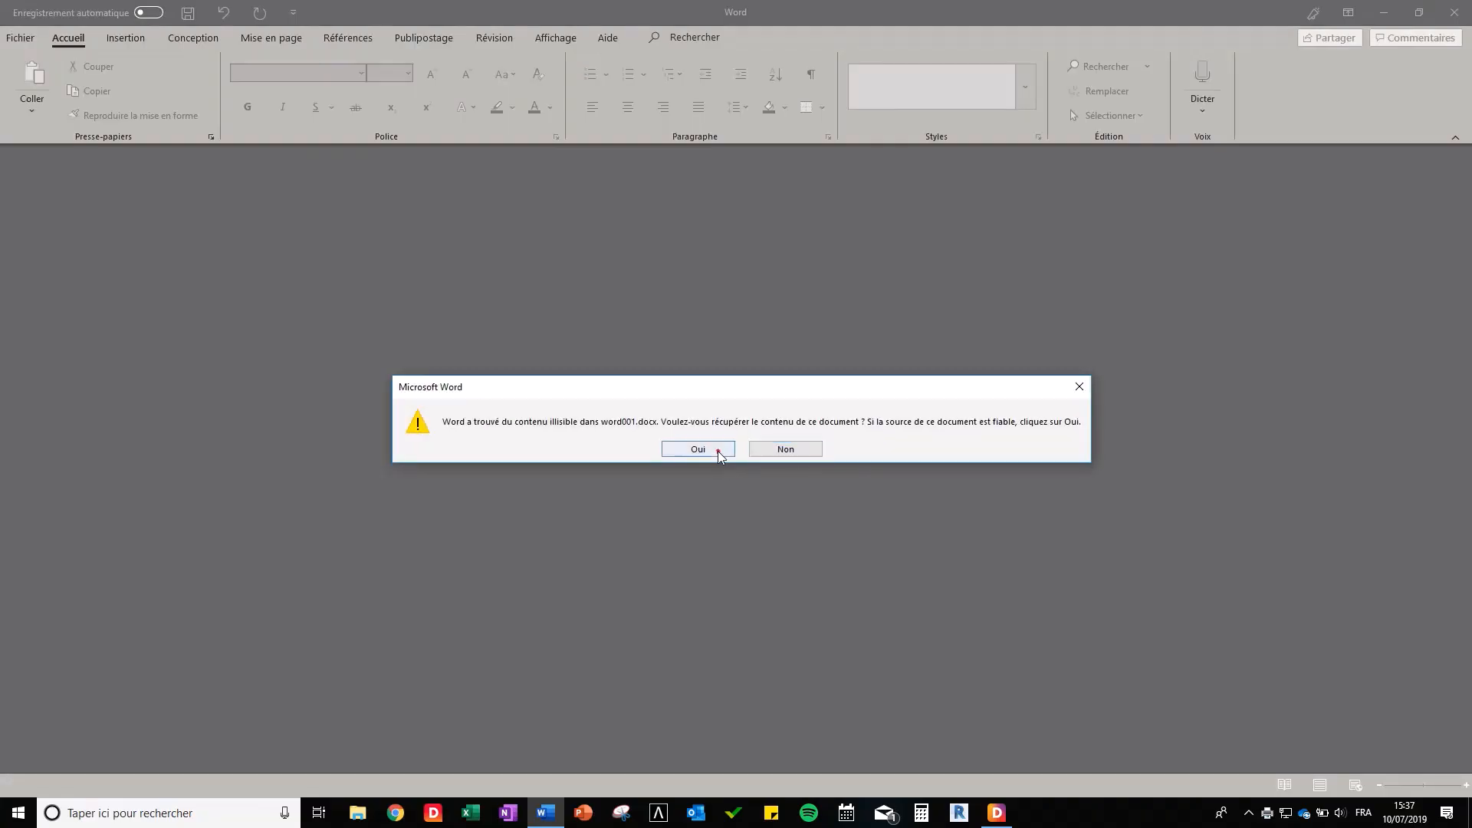
click(718, 451)
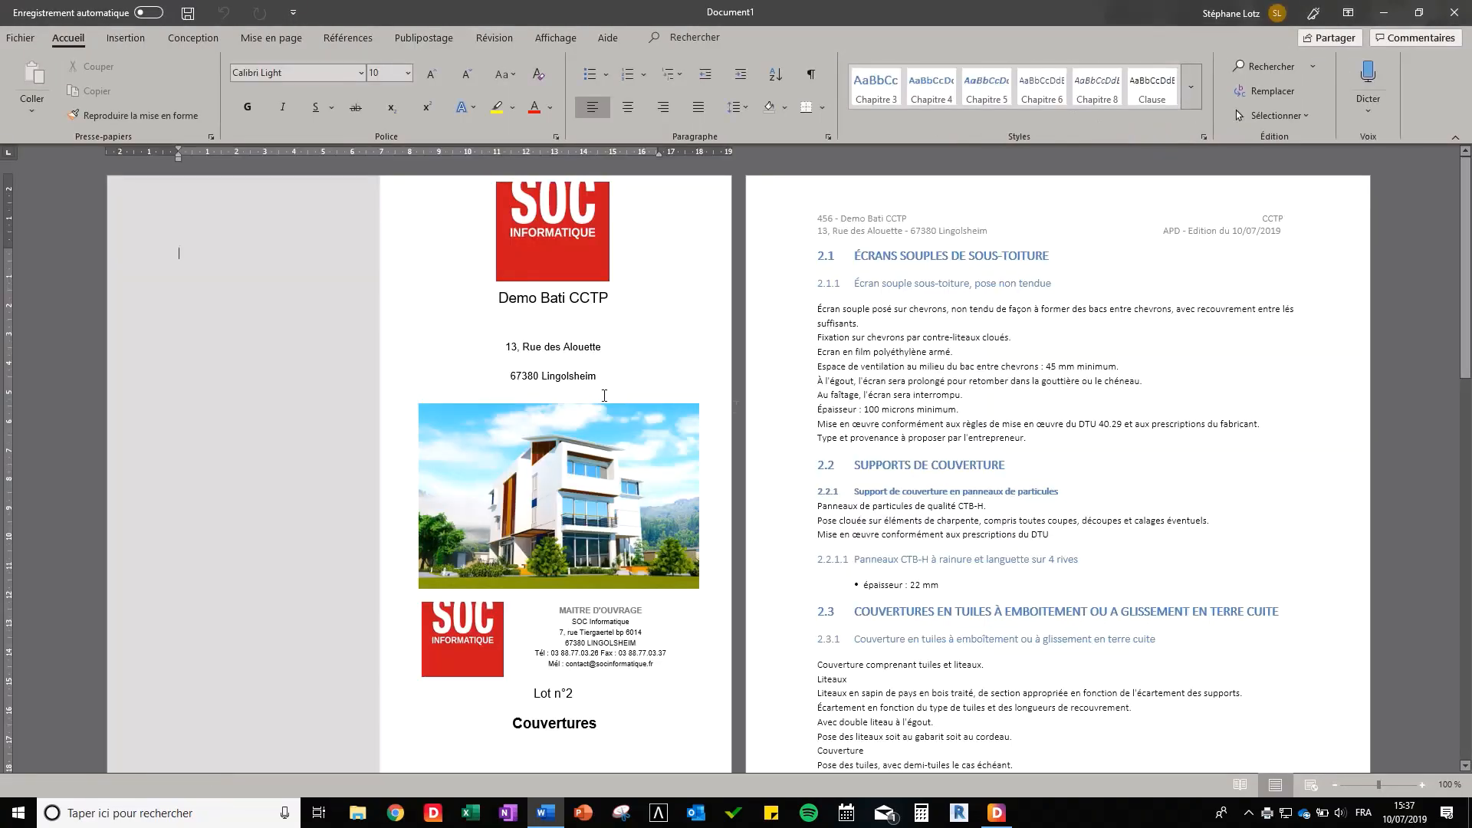
- Review the cover page and roofing descriptions in the exported Word document, and close it without saving
scroll(885, 454, down, 5)
scroll(885, 454, down, 6)
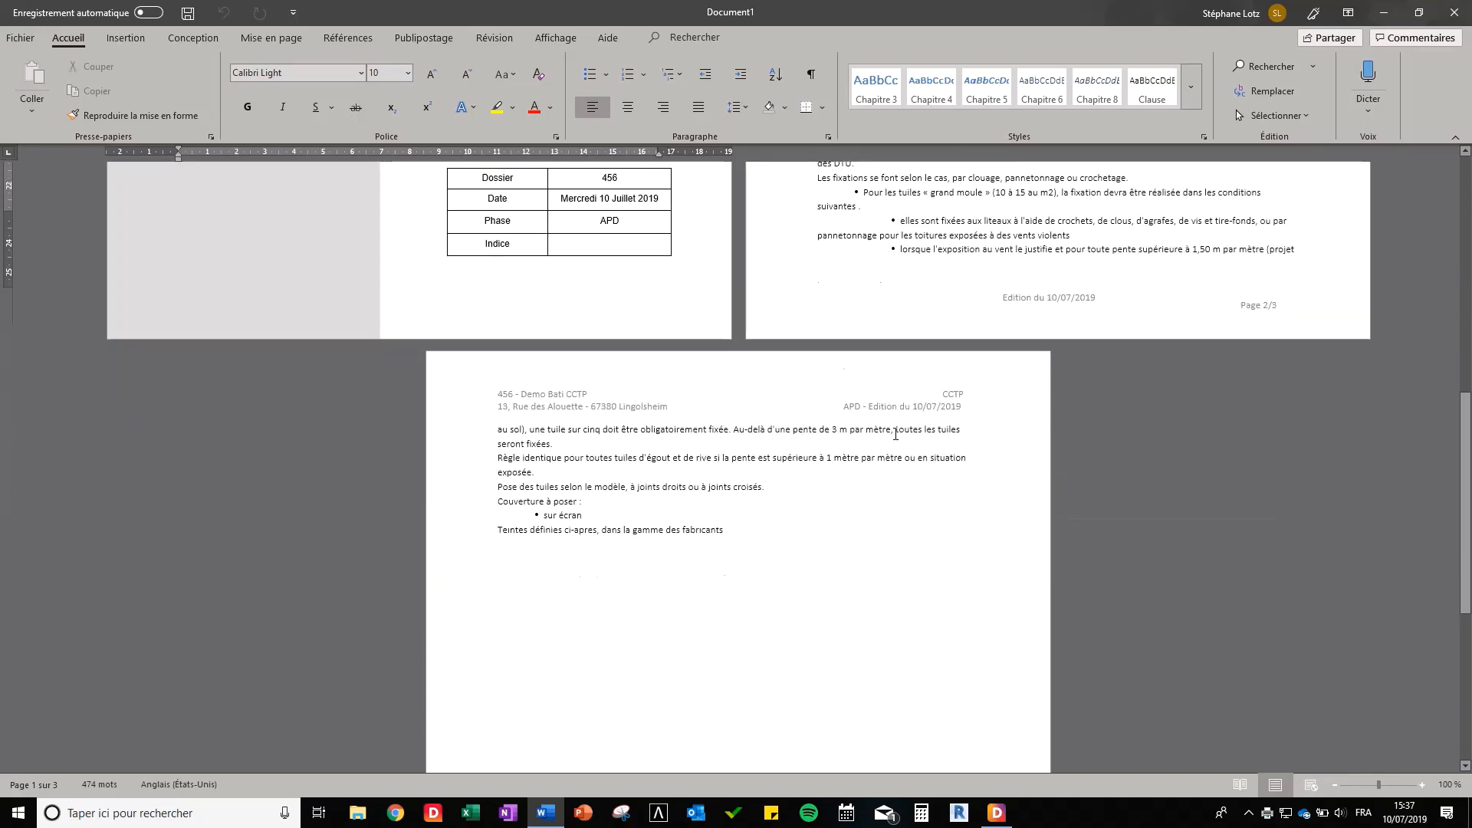
scroll(891, 444, up, 7)
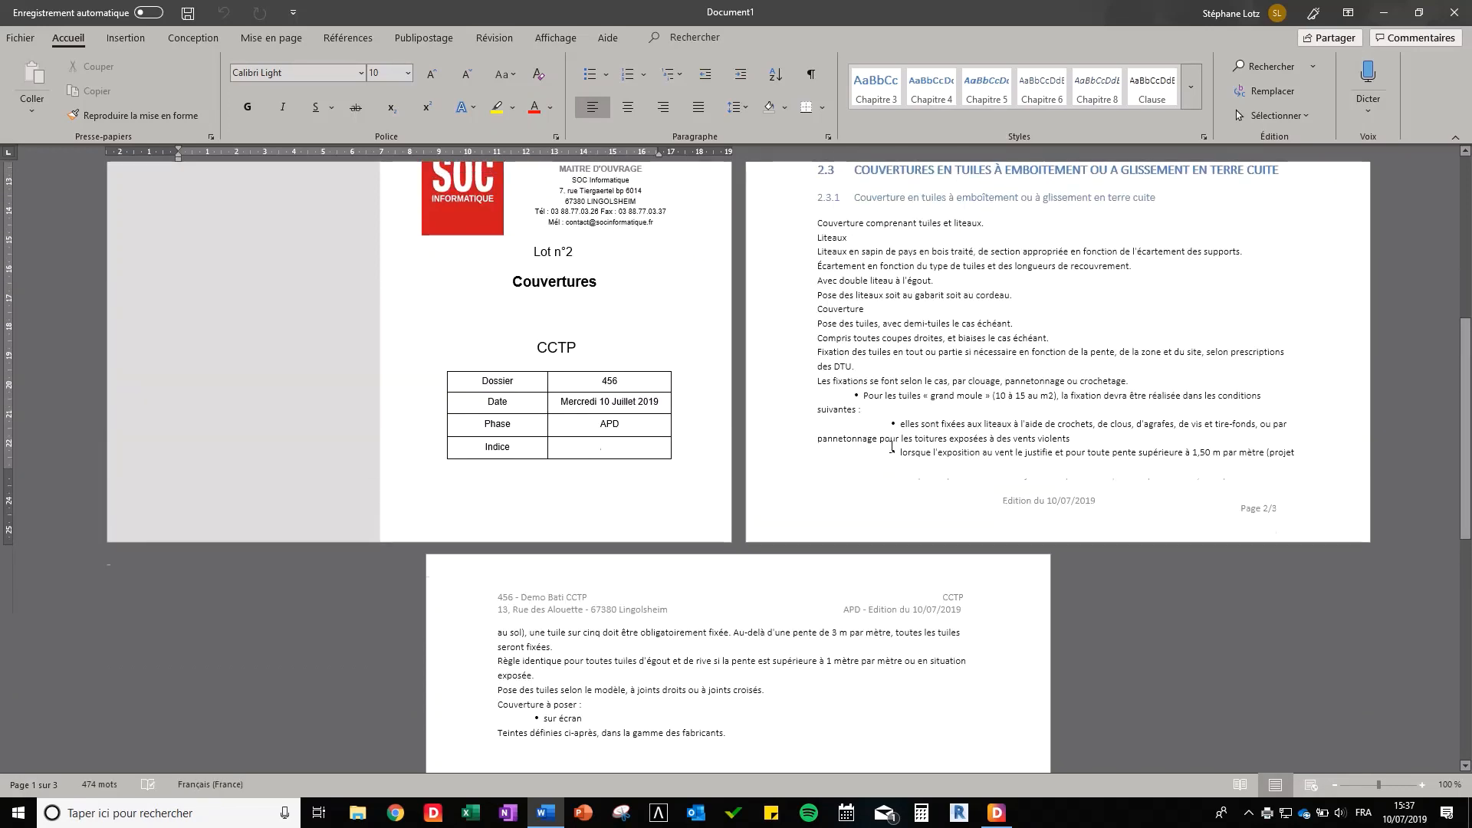
scroll(892, 447, up, 2)
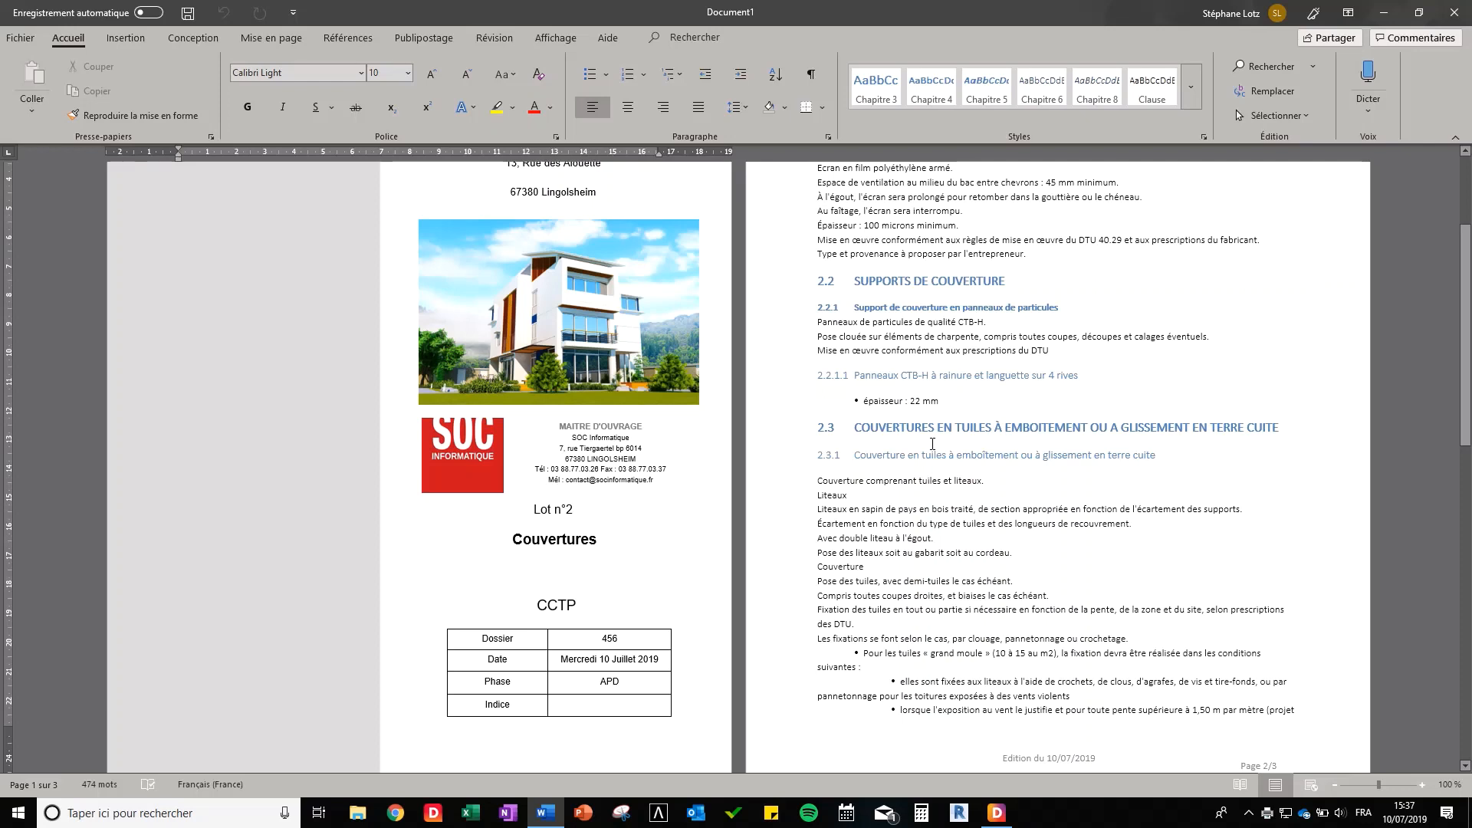
click(1455, 14)
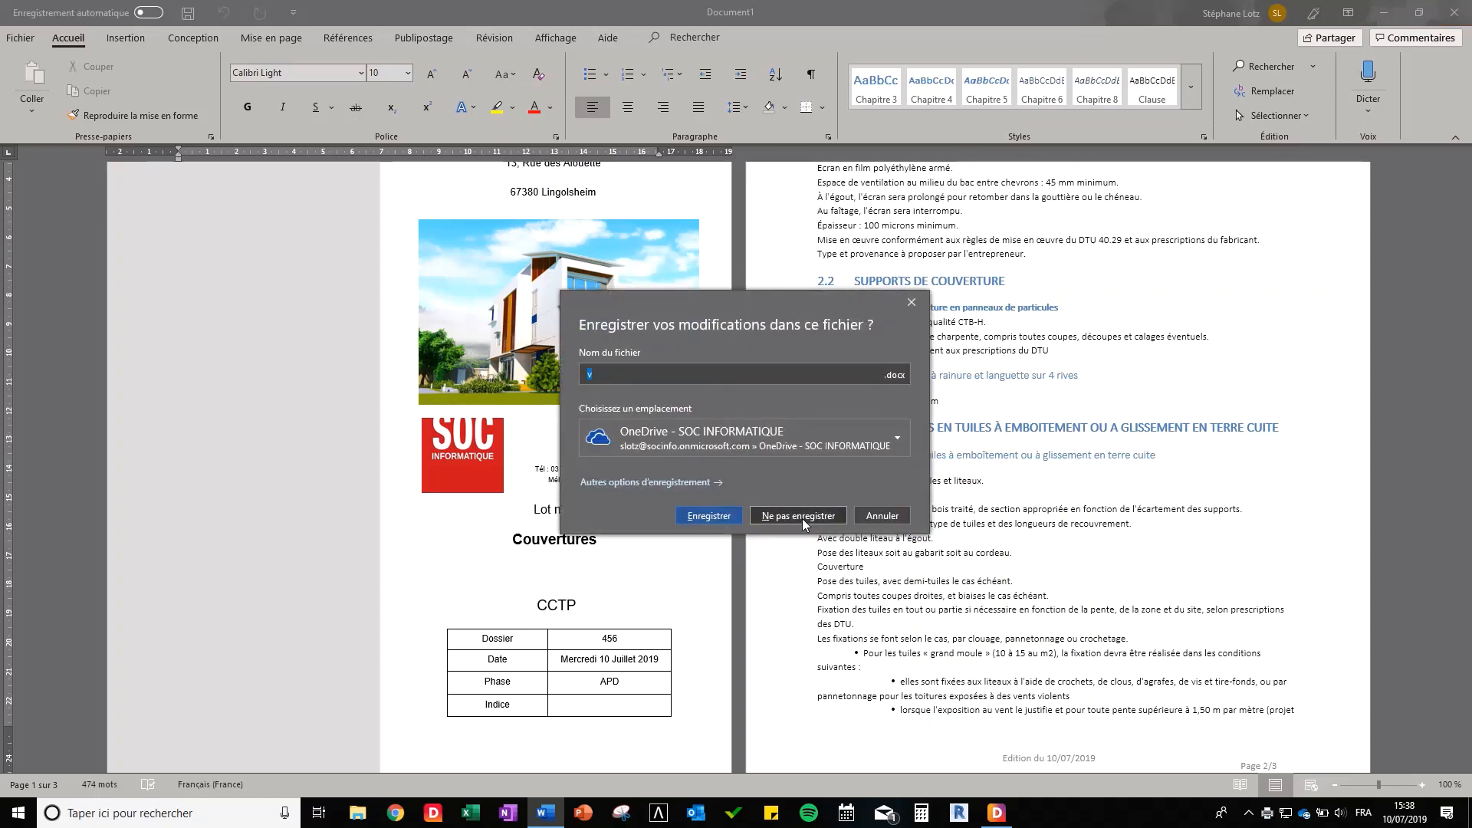
click(802, 518)
- Select the description text of "Écran souple sous-toiture, pose non tendue" in the CCTP
scroll(658, 470, down, 3)
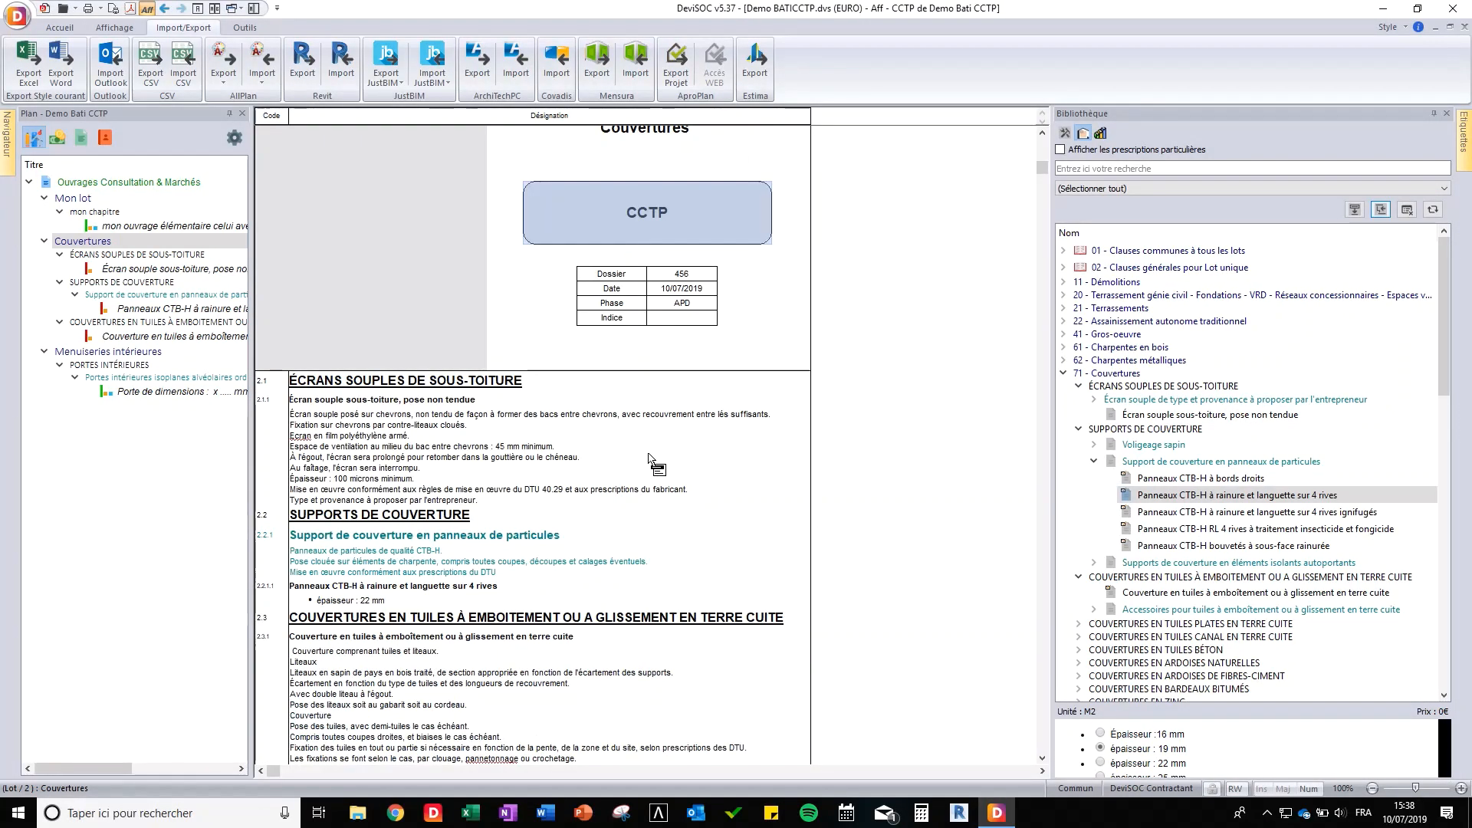
click(537, 443)
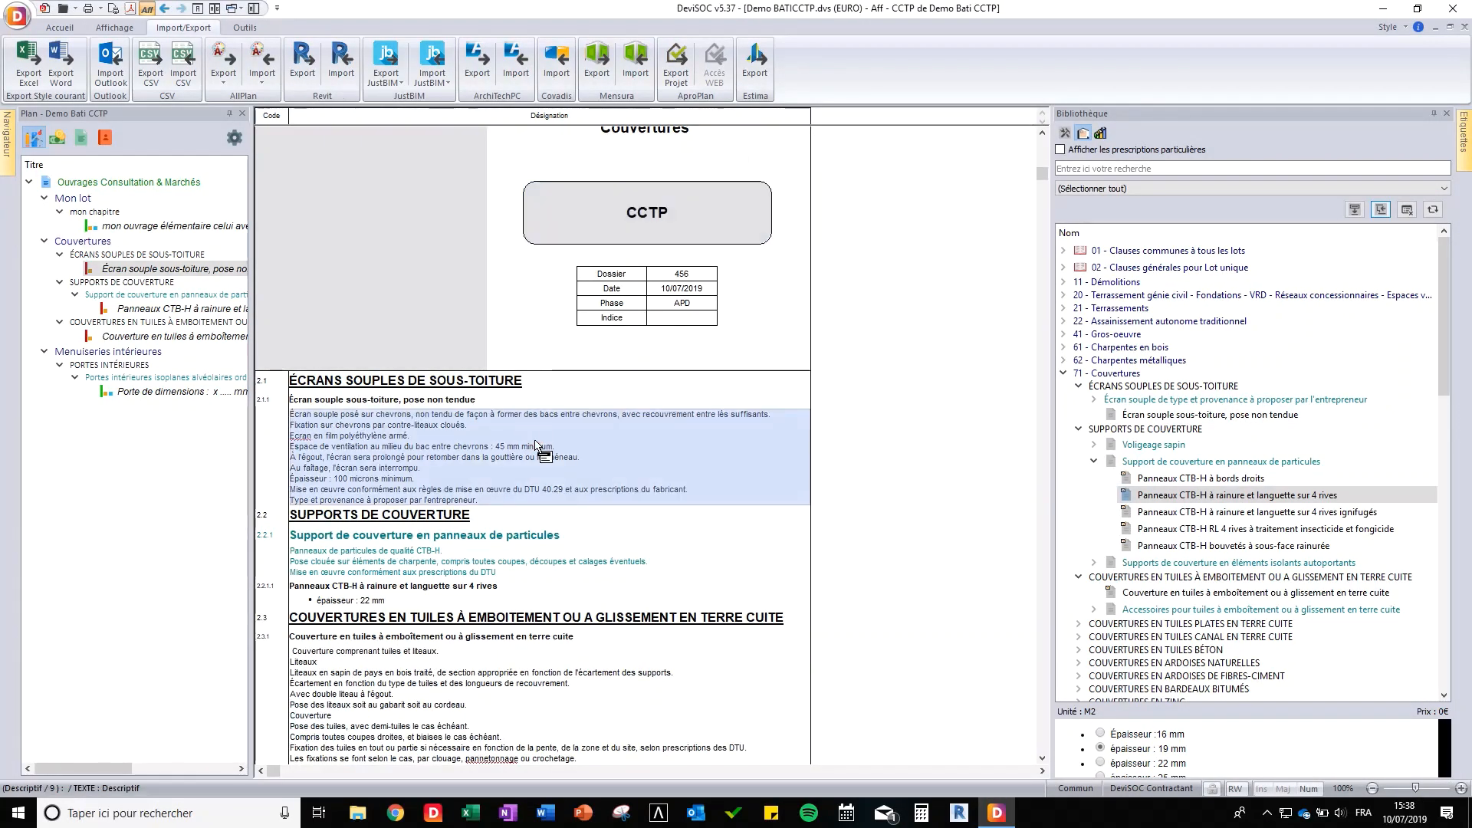